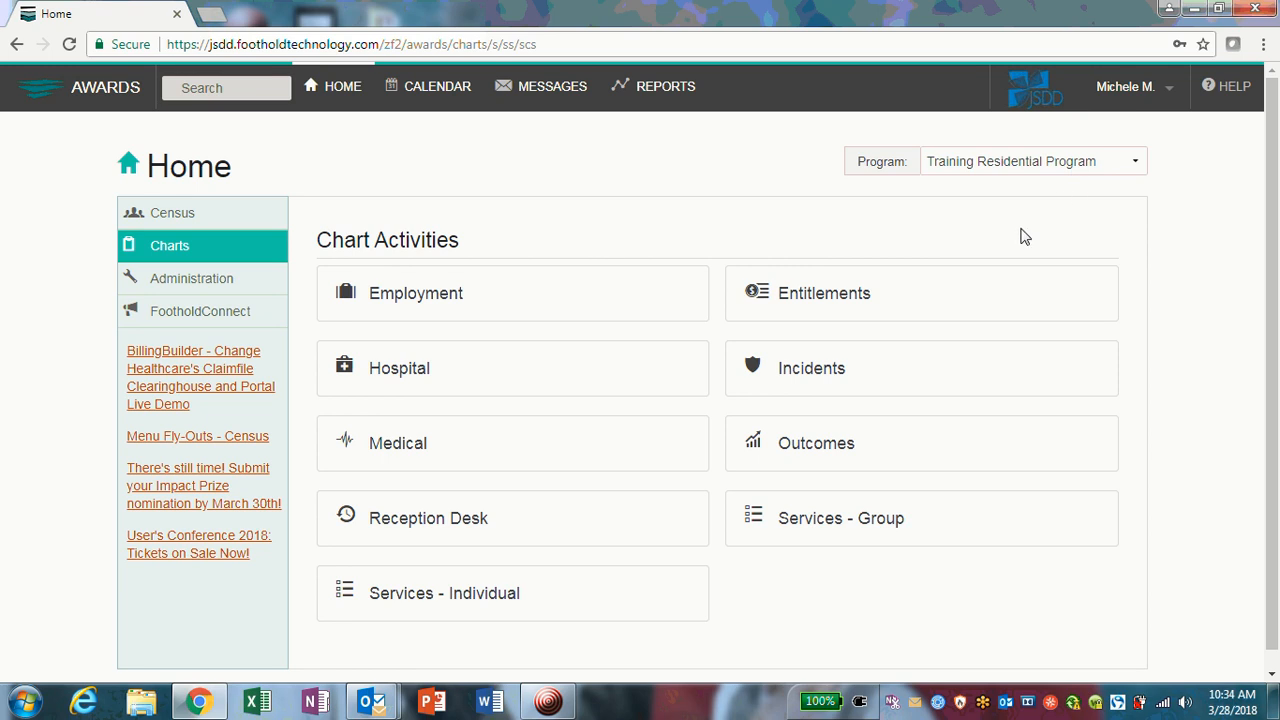
Step: Show the Services - Individual options and expand its list of individual service forms
scroll(674, 471, "down", 1)
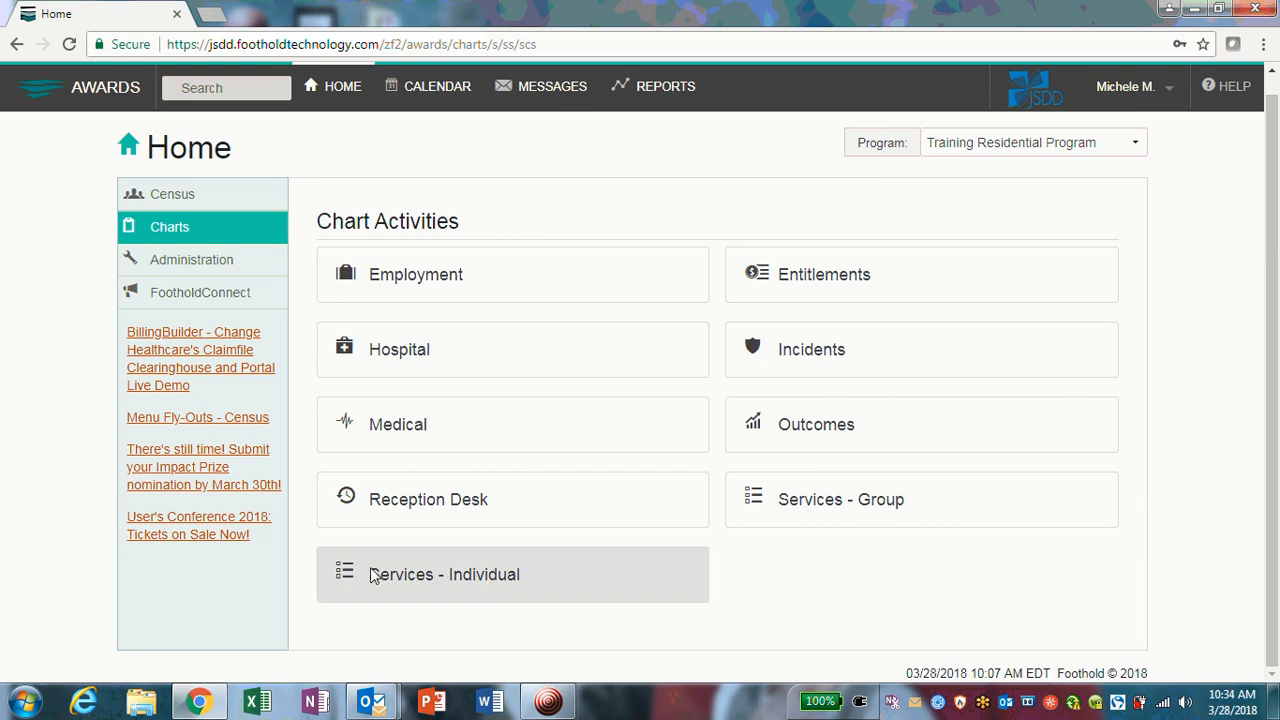
left_click(530, 578)
scroll(611, 573, "down", 3)
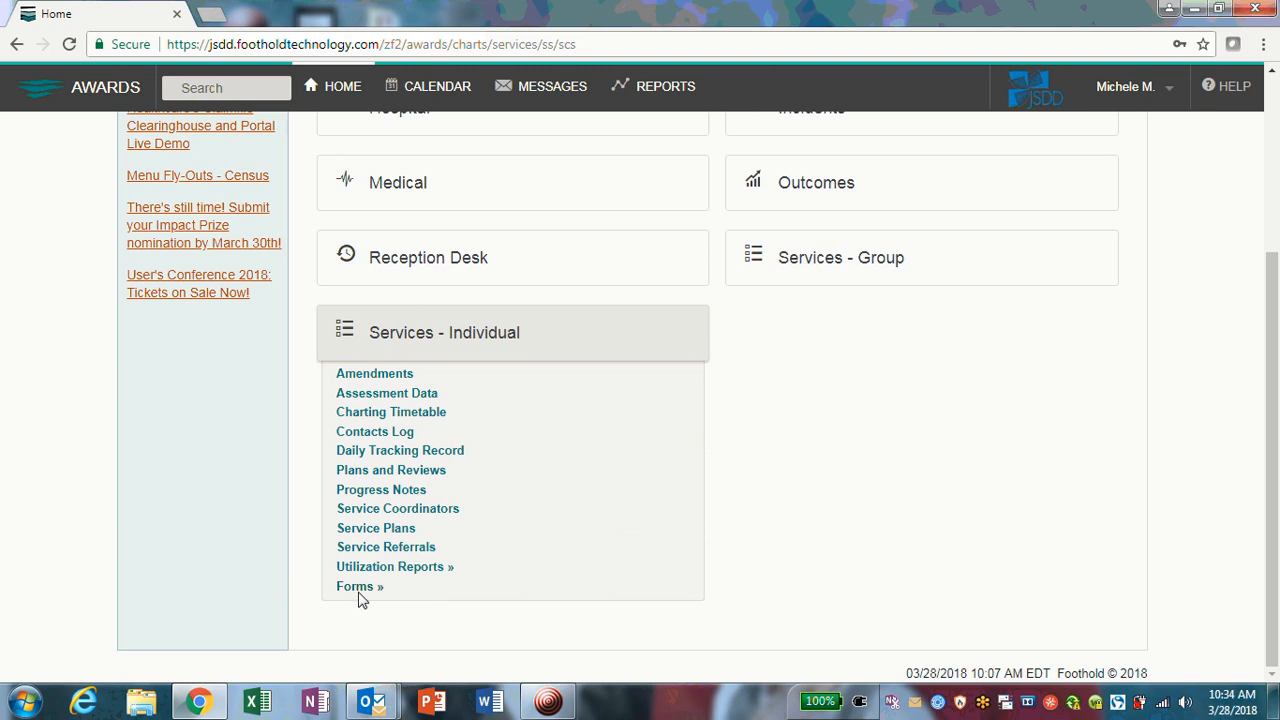
left_click(360, 590)
Step: Find Daily Log Documentation in the forms list and open it
scroll(537, 606, "down", 3)
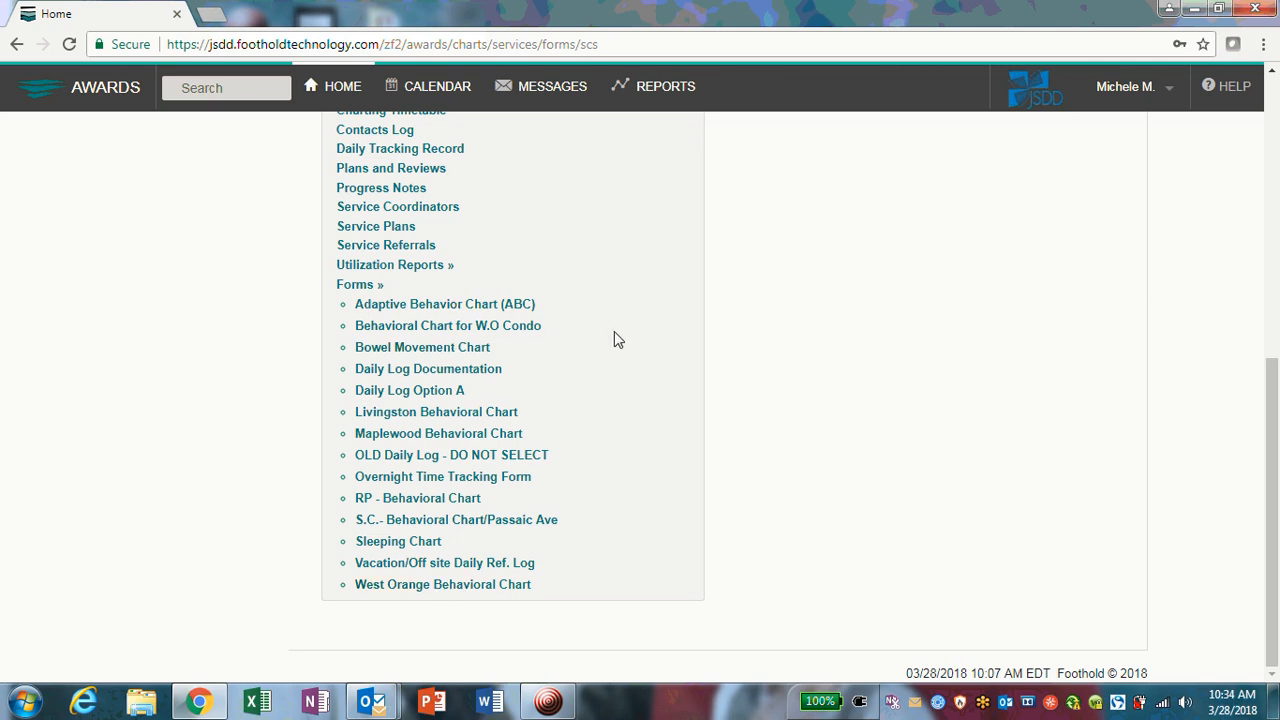
scroll(614, 331, "up", 6)
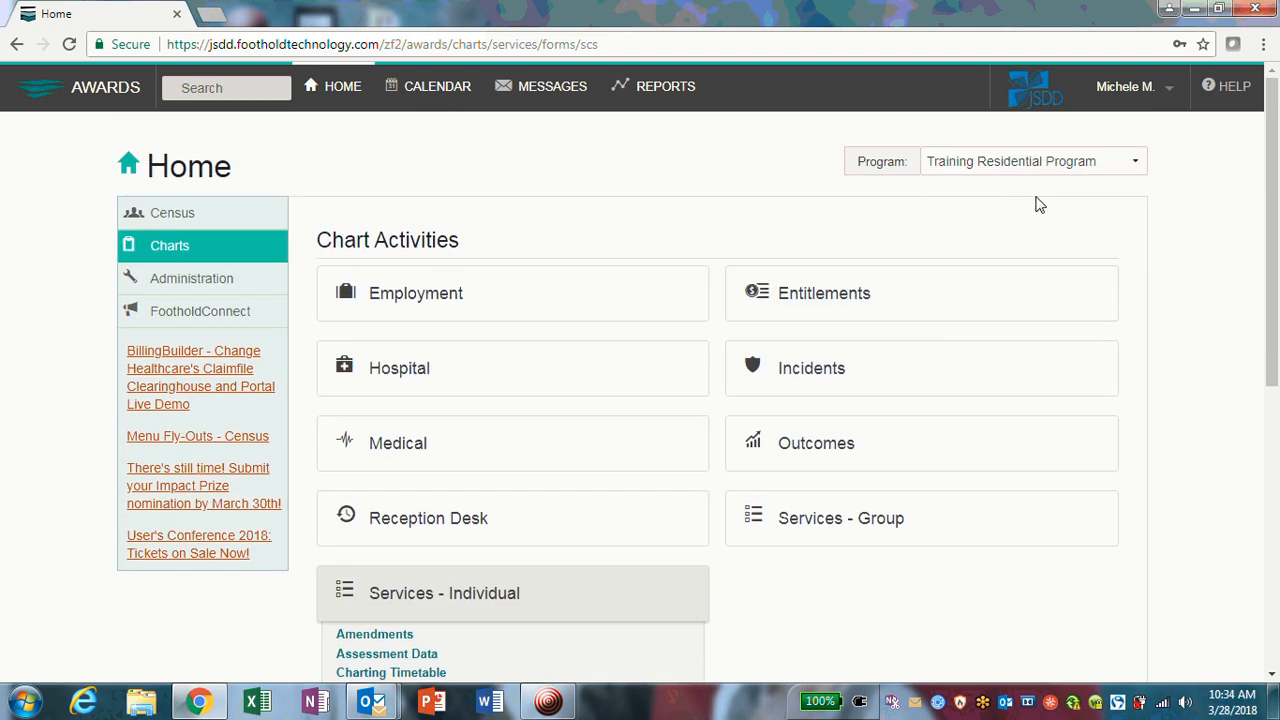
scroll(946, 260, "down", 6)
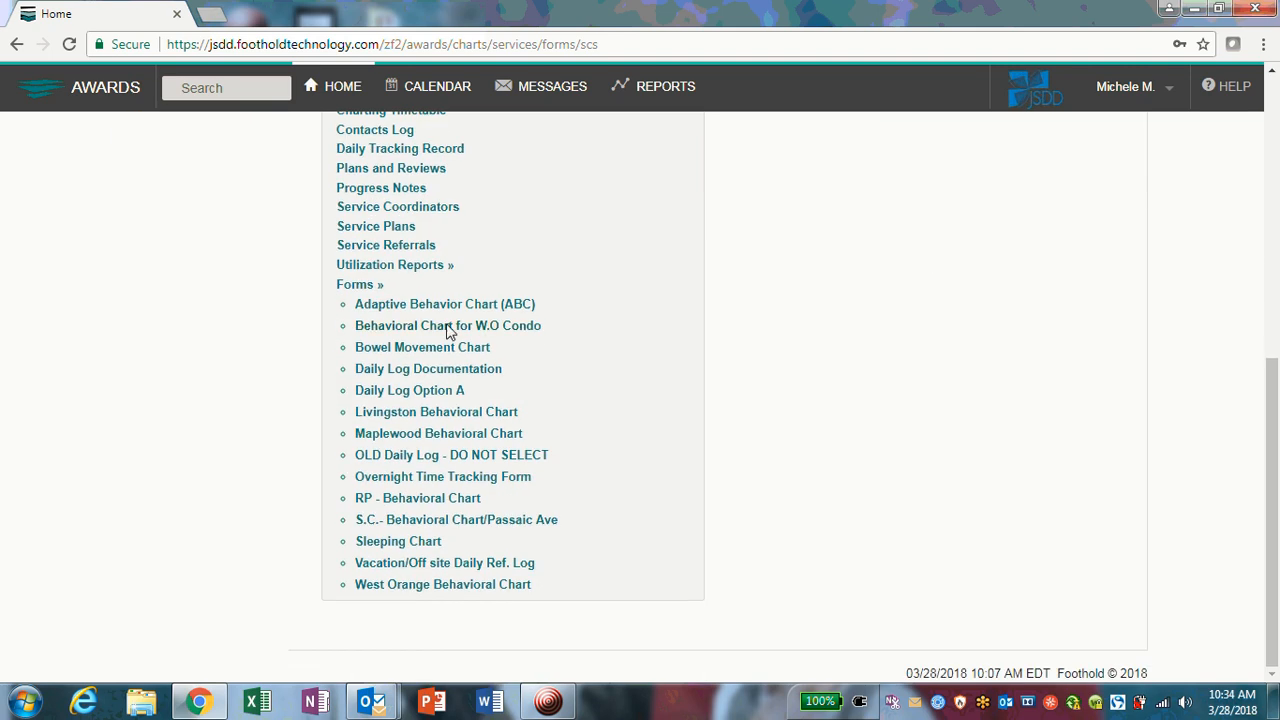
scroll(587, 360, "up", 5)
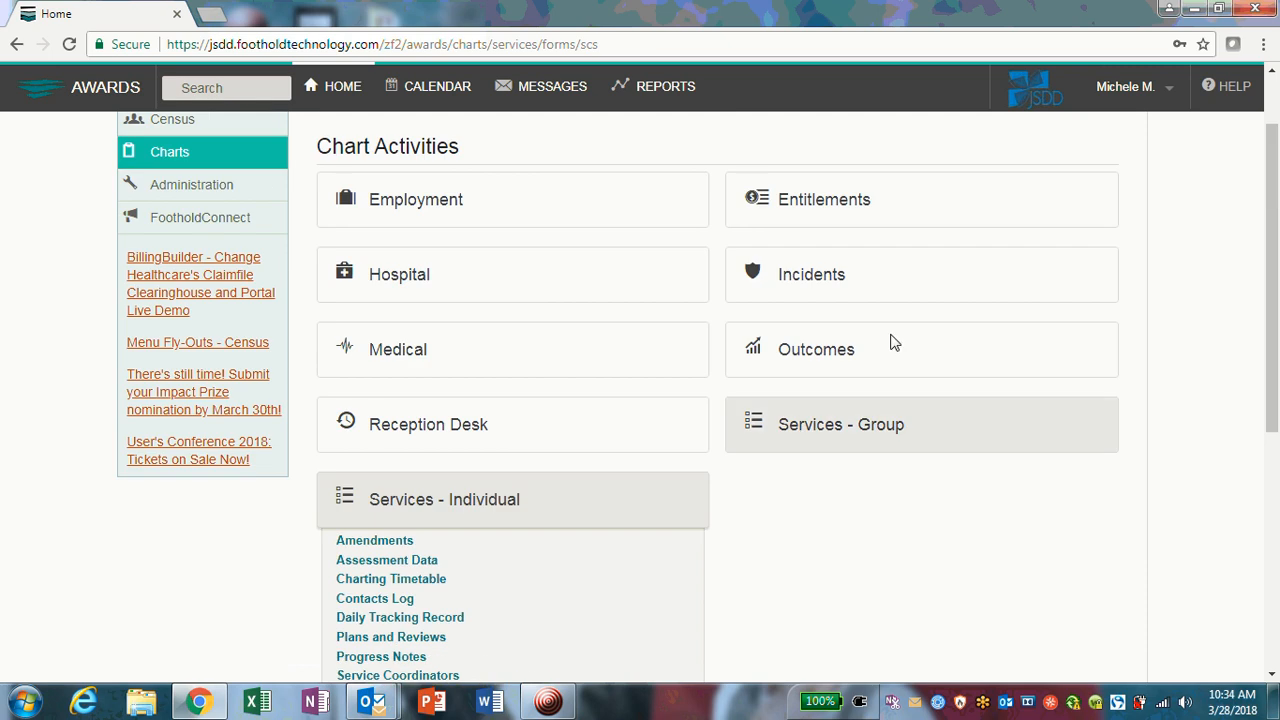
scroll(920, 290, "up", 1)
scroll(974, 246, "down", 4)
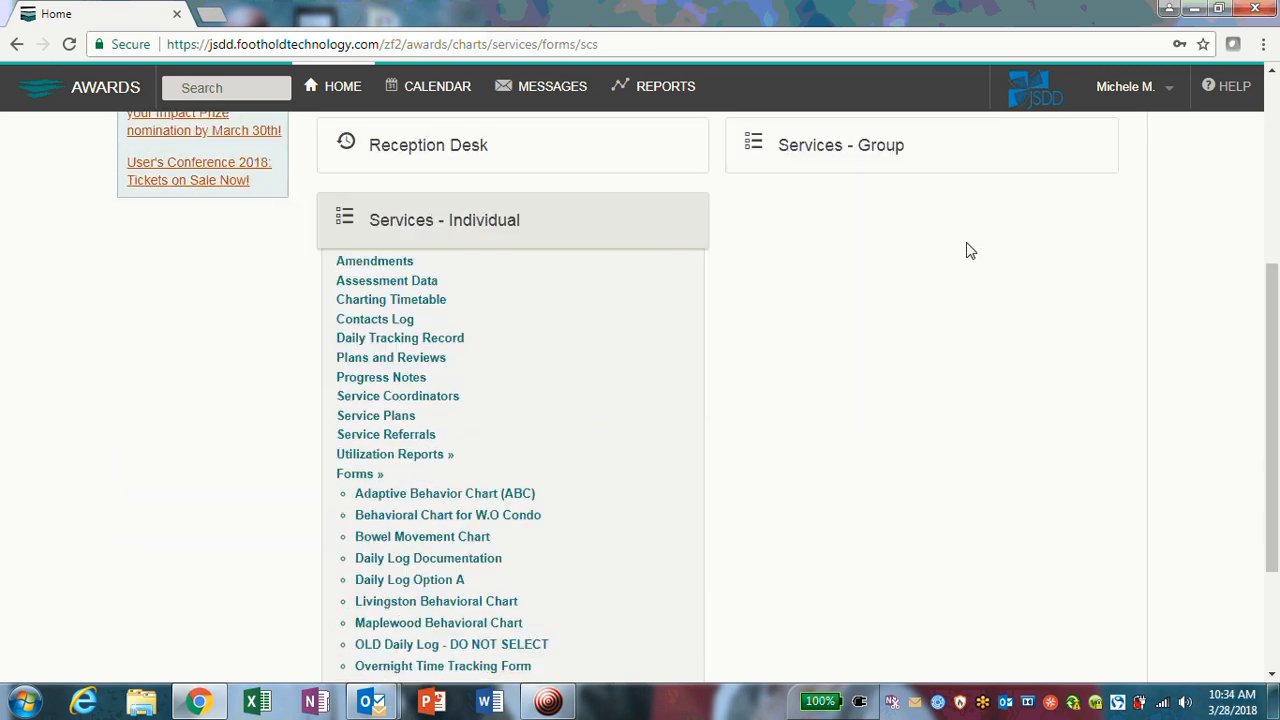
scroll(968, 250, "down", 2)
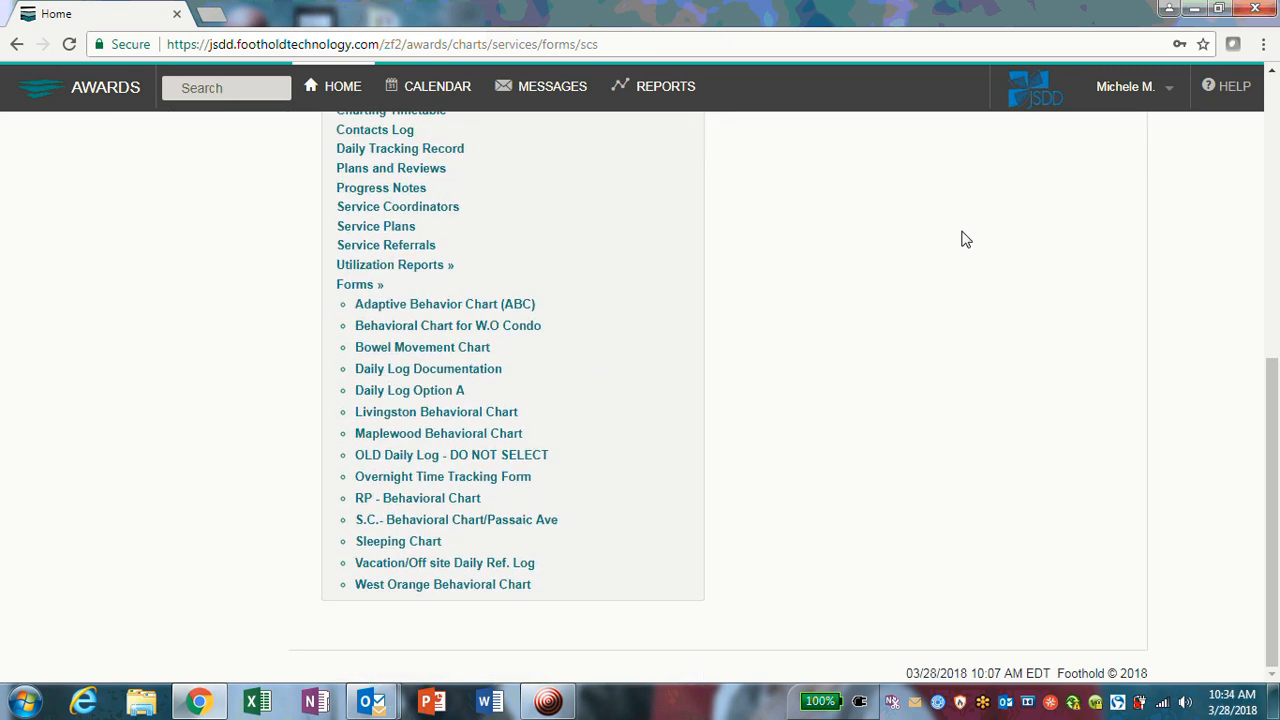
scroll(603, 281, "up", 3)
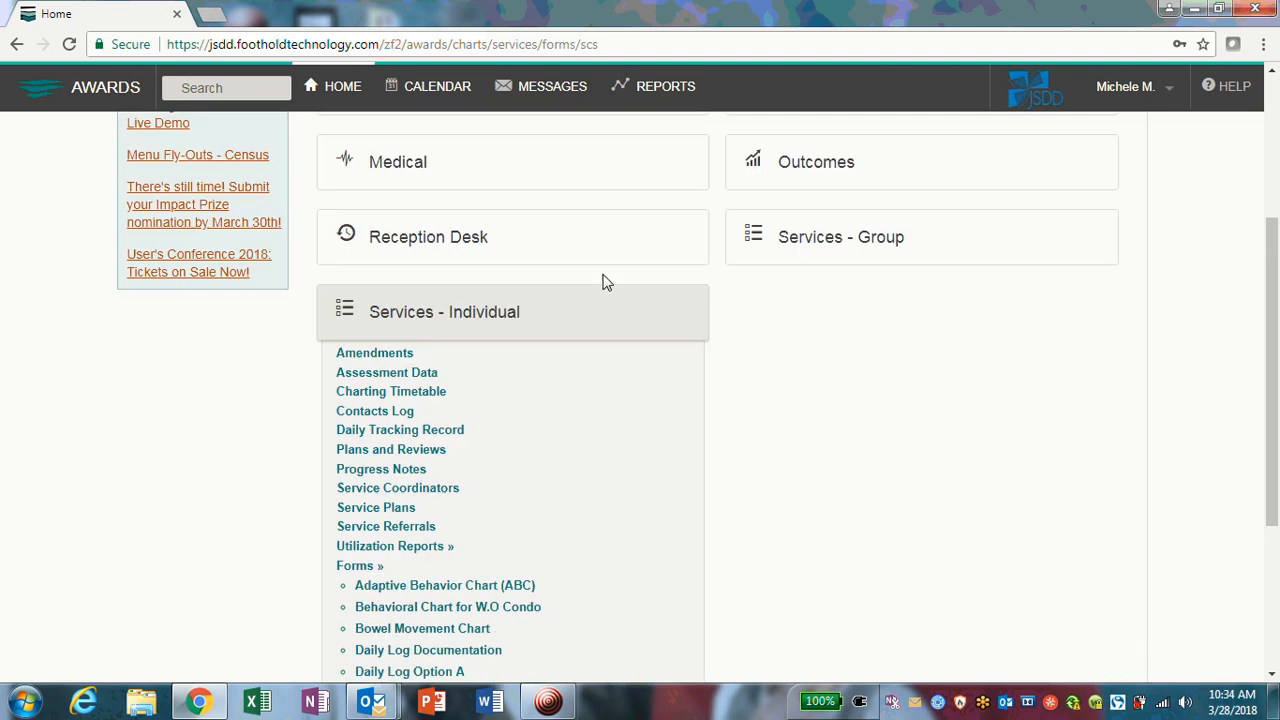
scroll(601, 274, "down", 3)
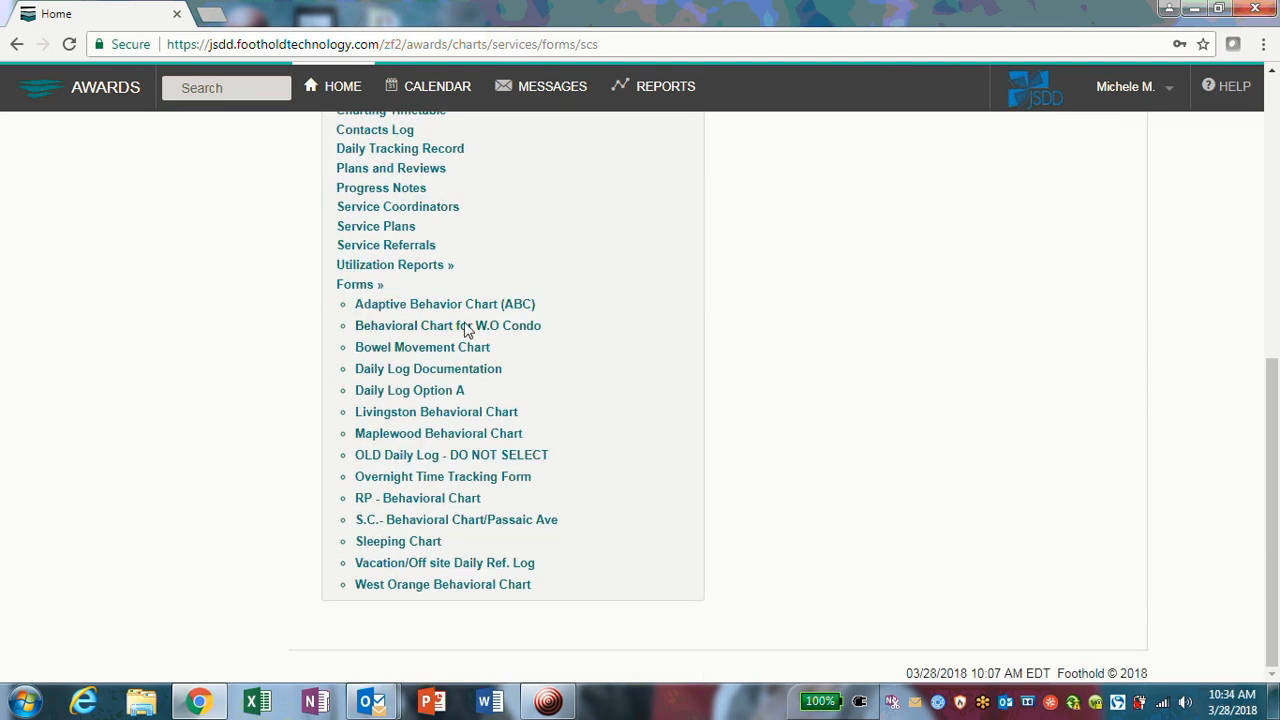
left_click(498, 370)
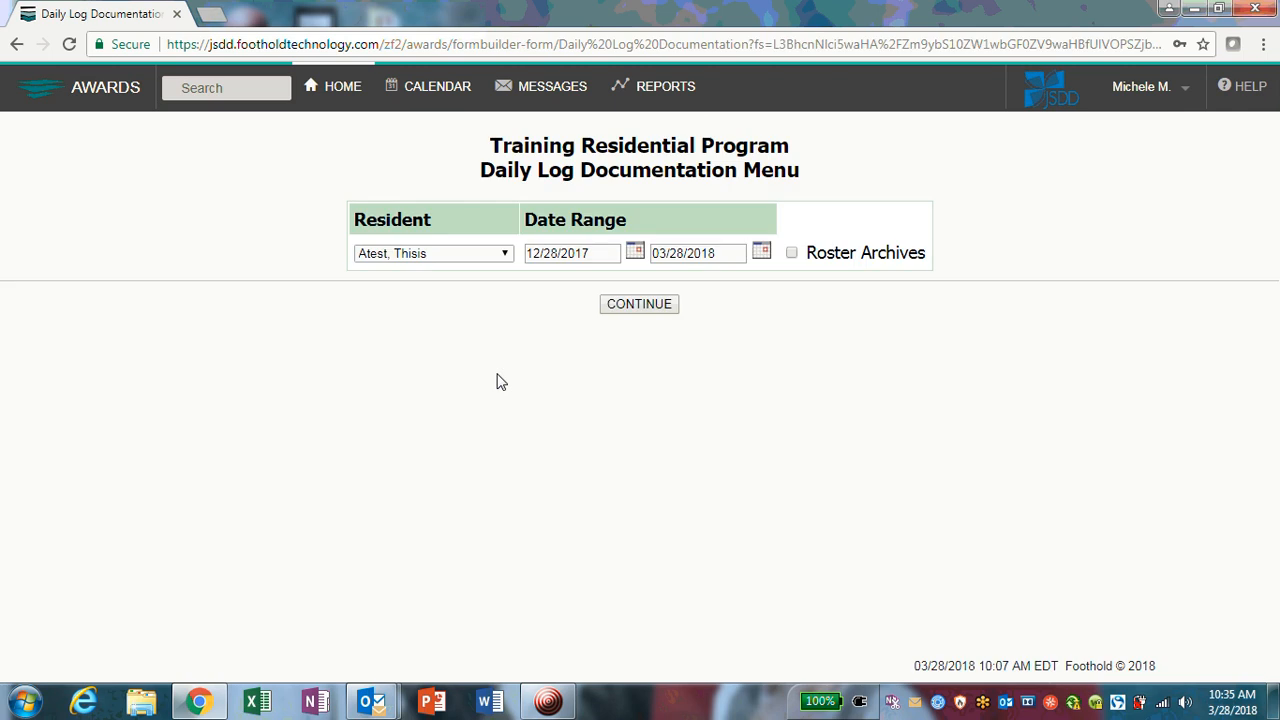
Step: Keep the first resident in the Resident list and continue to their daily log records
left_click(492, 255)
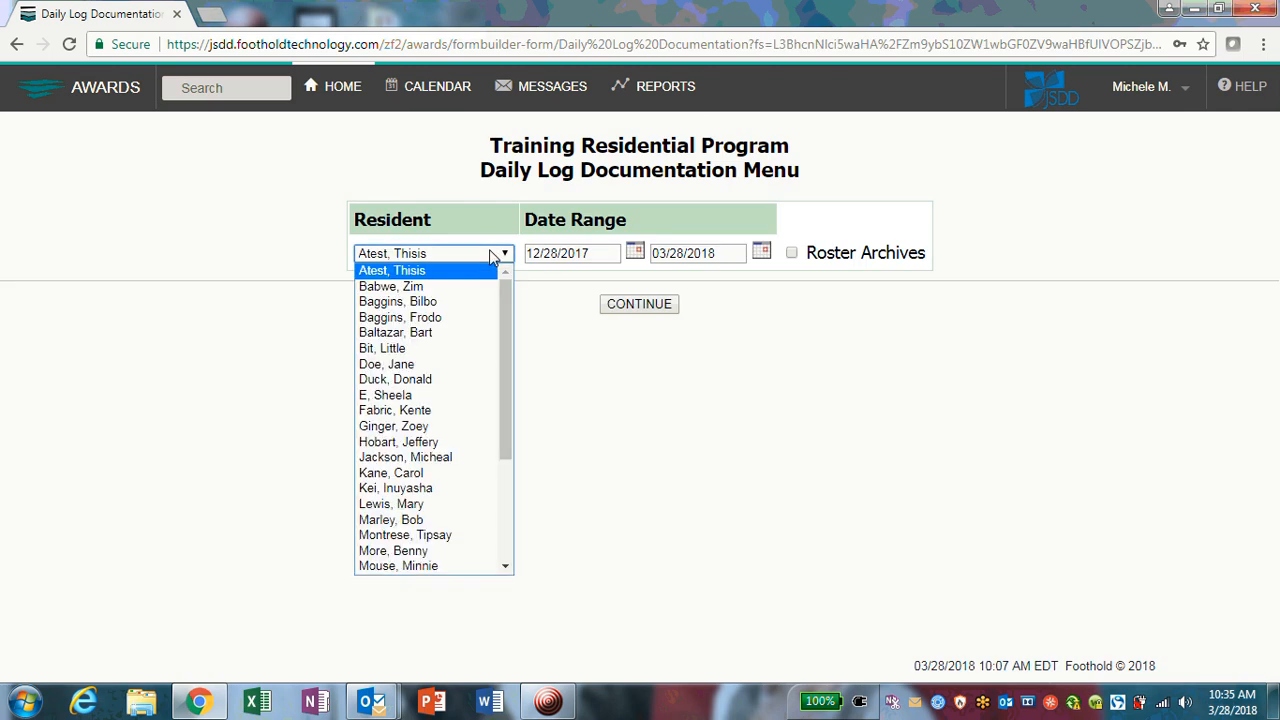
left_click_drag(507, 284, 541, 278)
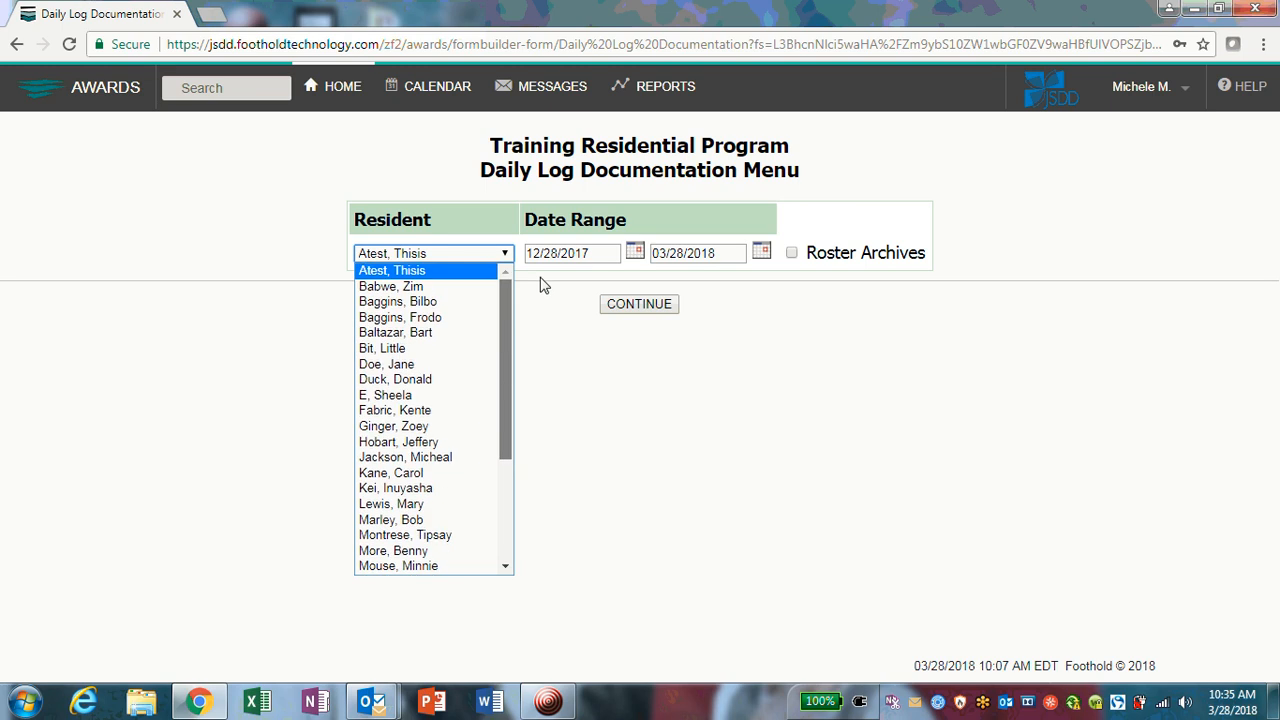
left_click(413, 271)
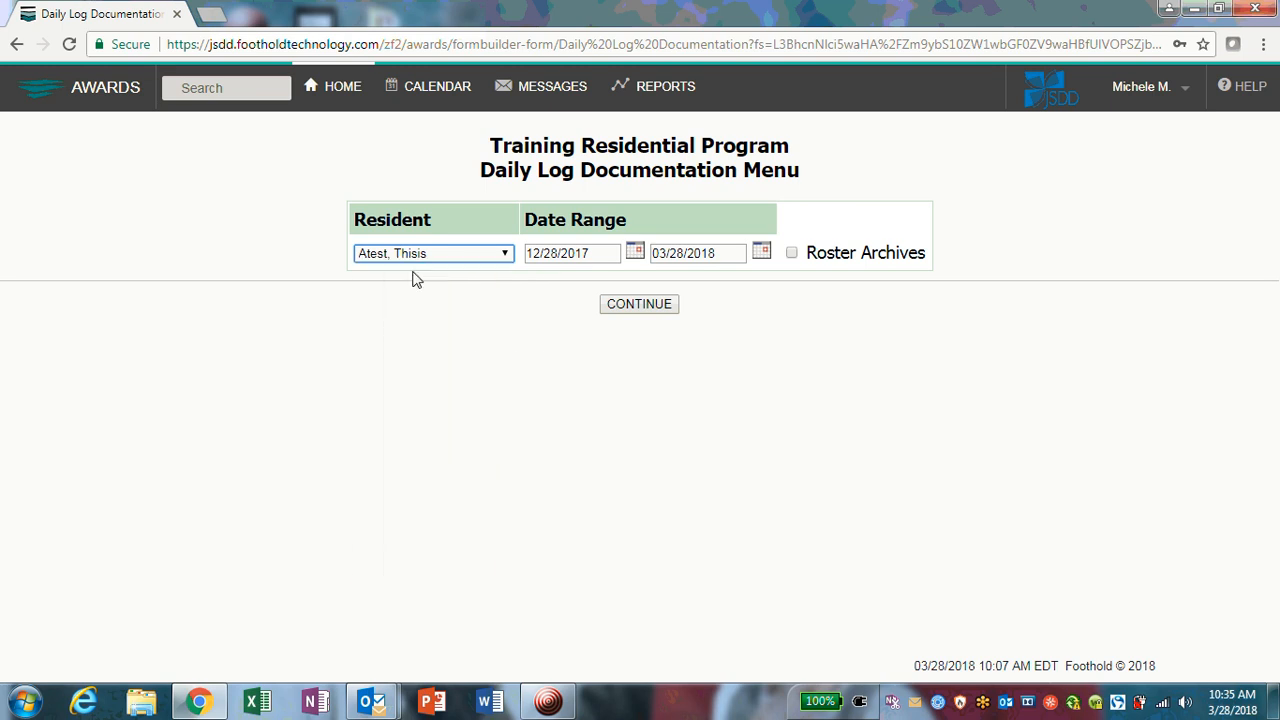
left_click(643, 313)
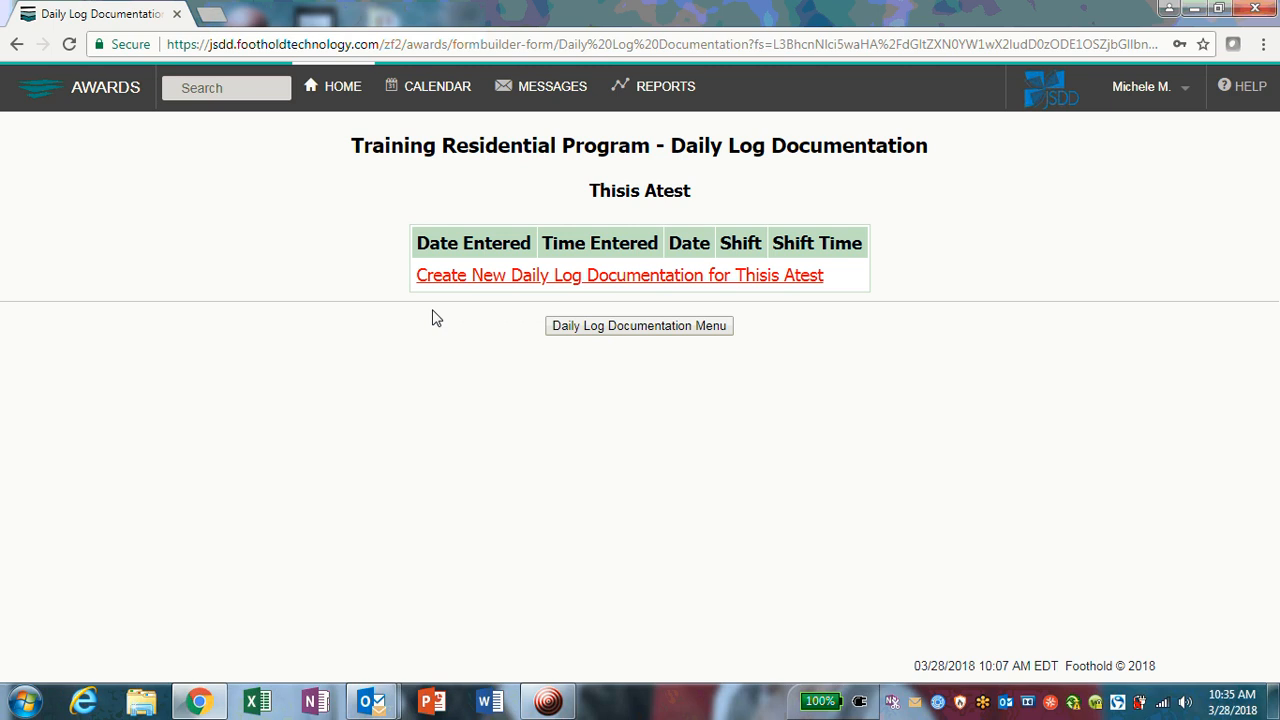
Step: Create a new Daily Log Documentation entry and scroll through its blank form
left_click(477, 277)
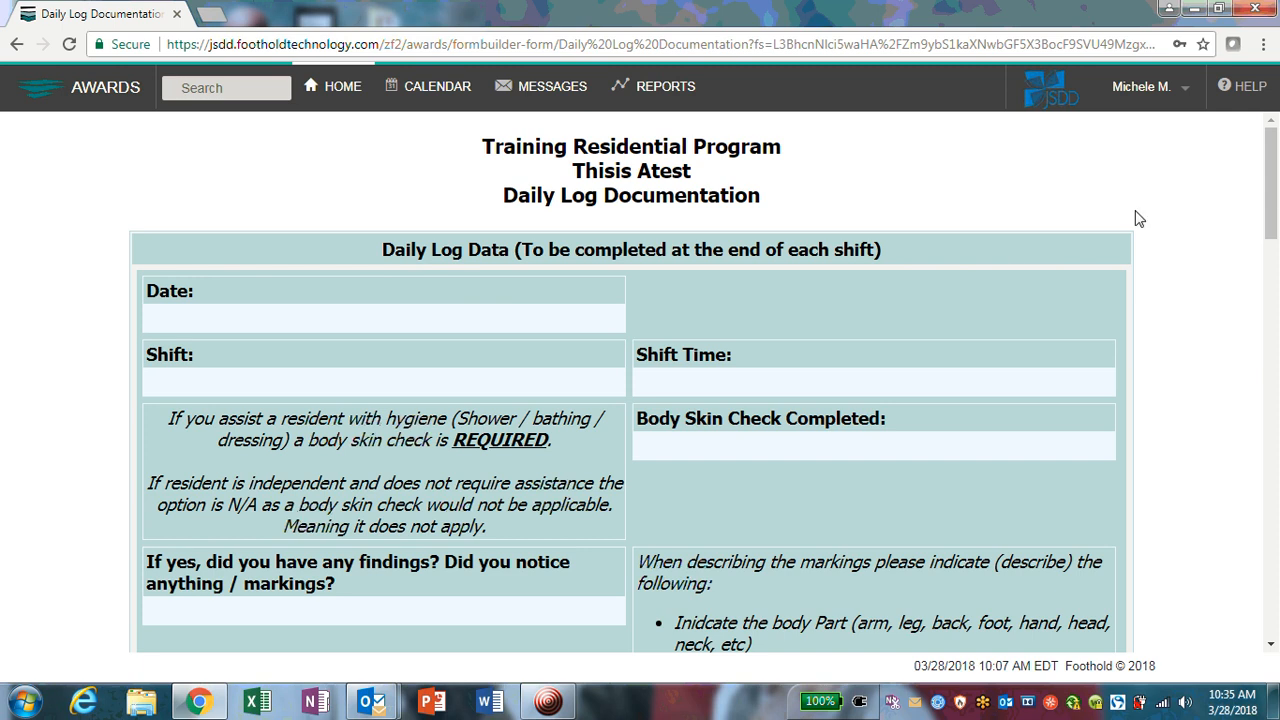
scroll(1136, 225, "down", 1)
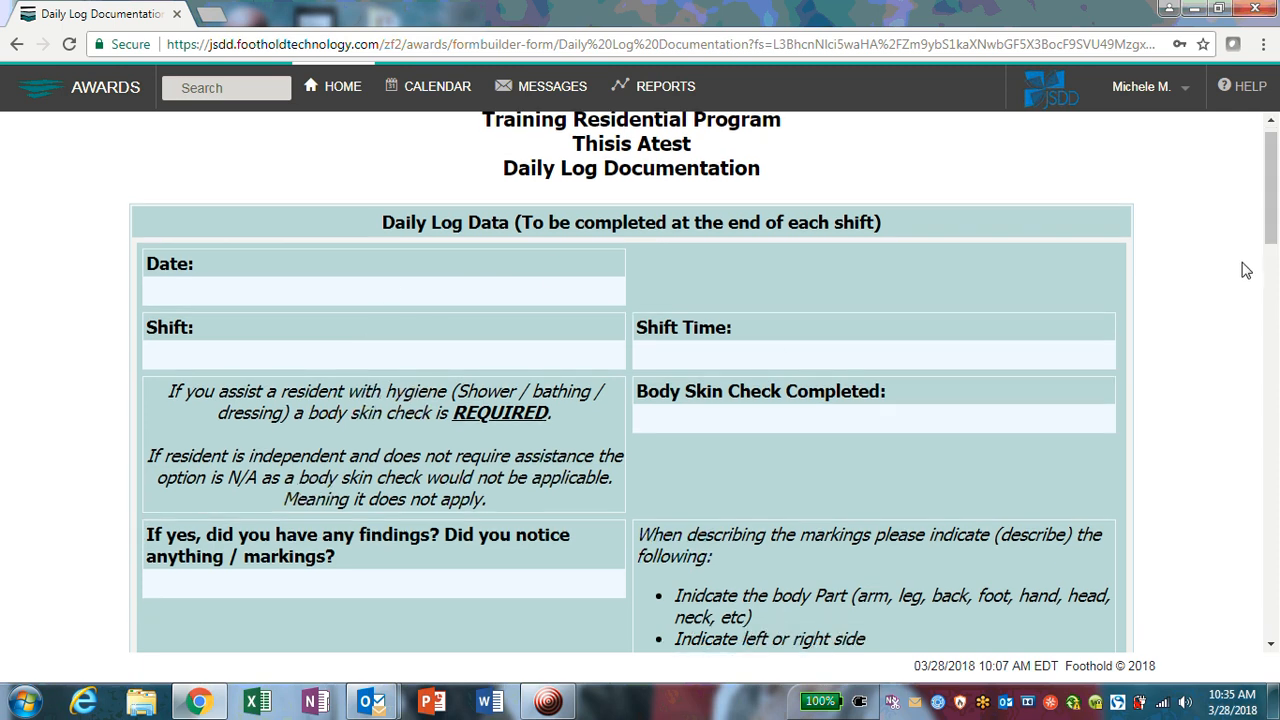
left_click_drag(1270, 190, 1265, 600)
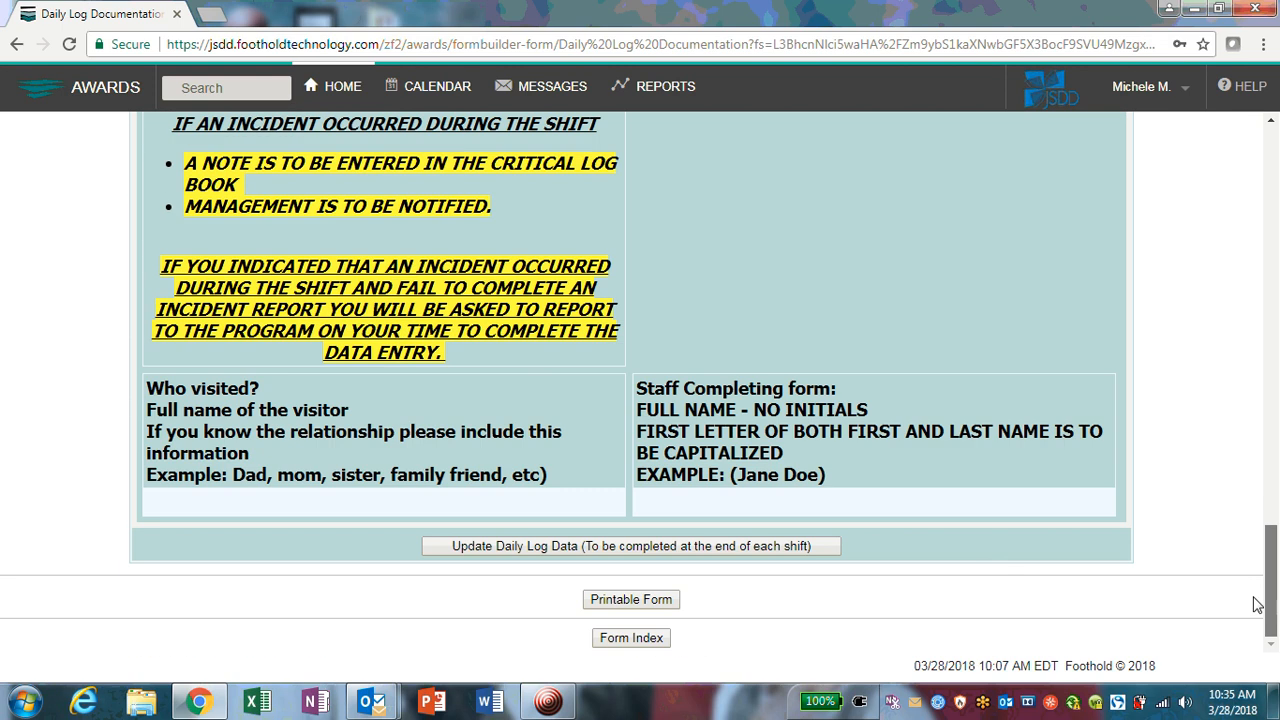
Step: Unlock the daily log data for editing and pick March 28, 2018 as the date
left_click(490, 550)
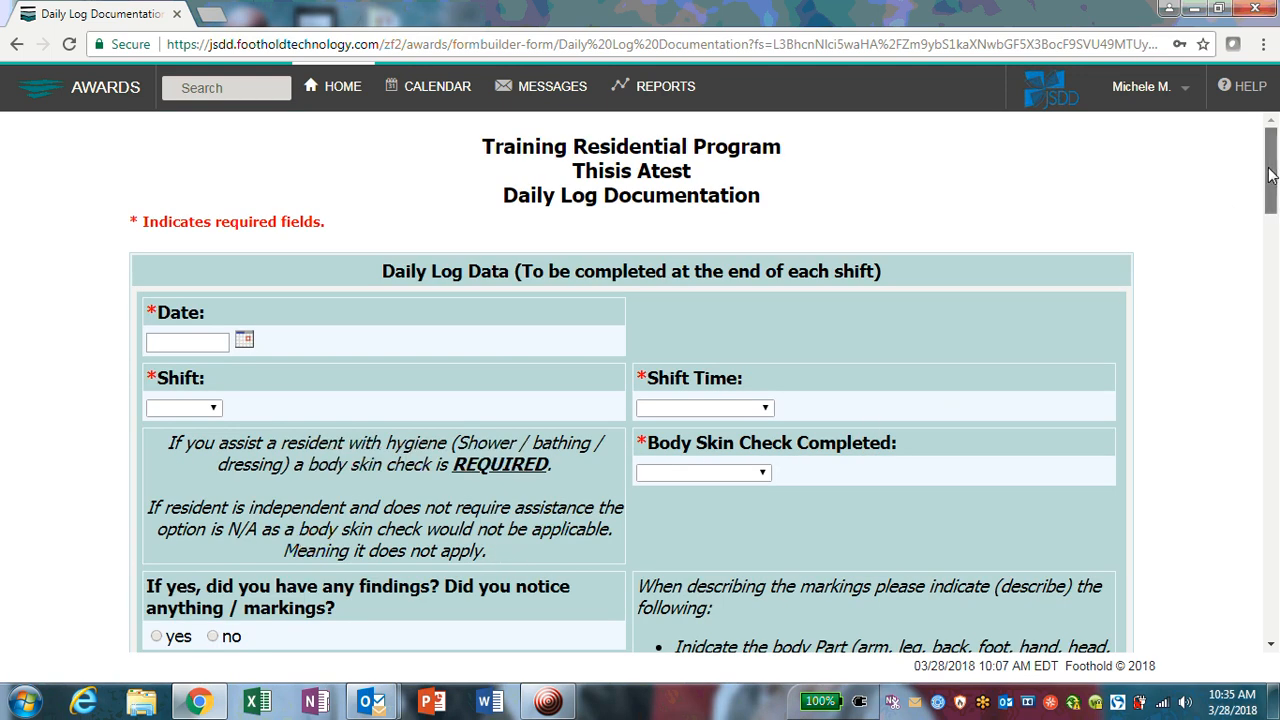
mouse_move(1269, 168)
left_mouse_down()
mouse_move(1269, 185)
mouse_move(1269, 173)
left_mouse_up()
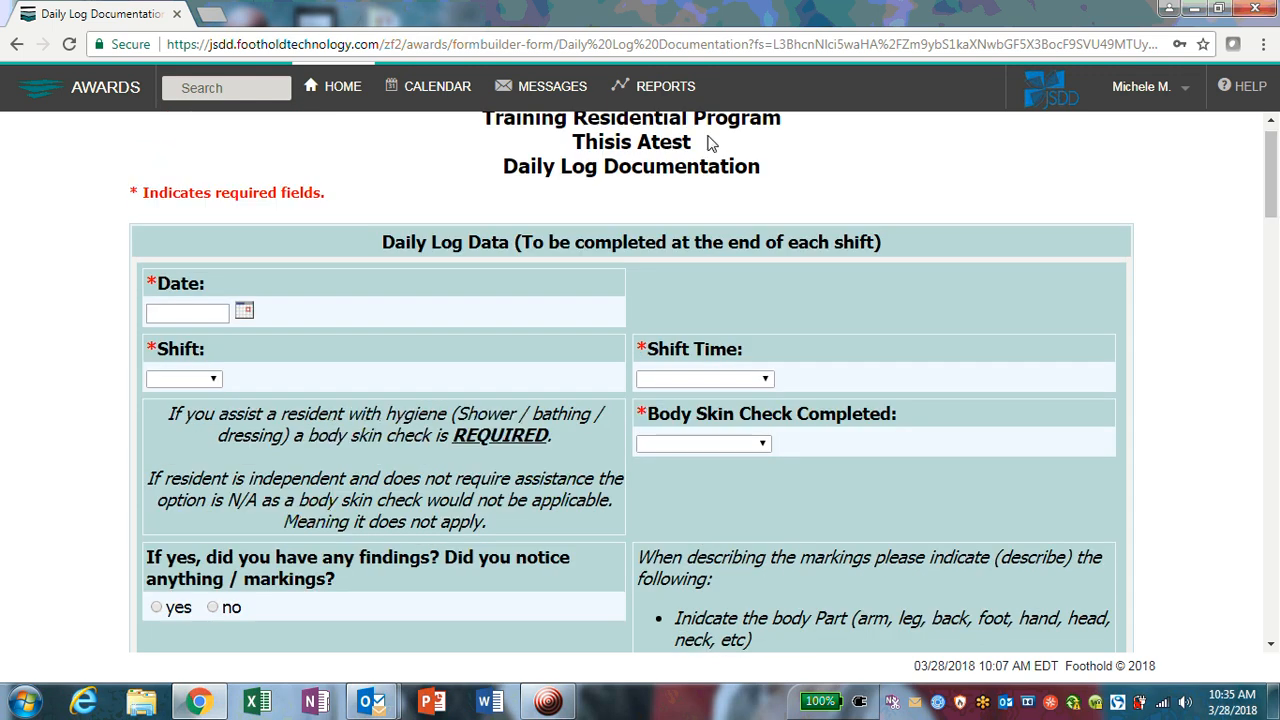
left_click(245, 314)
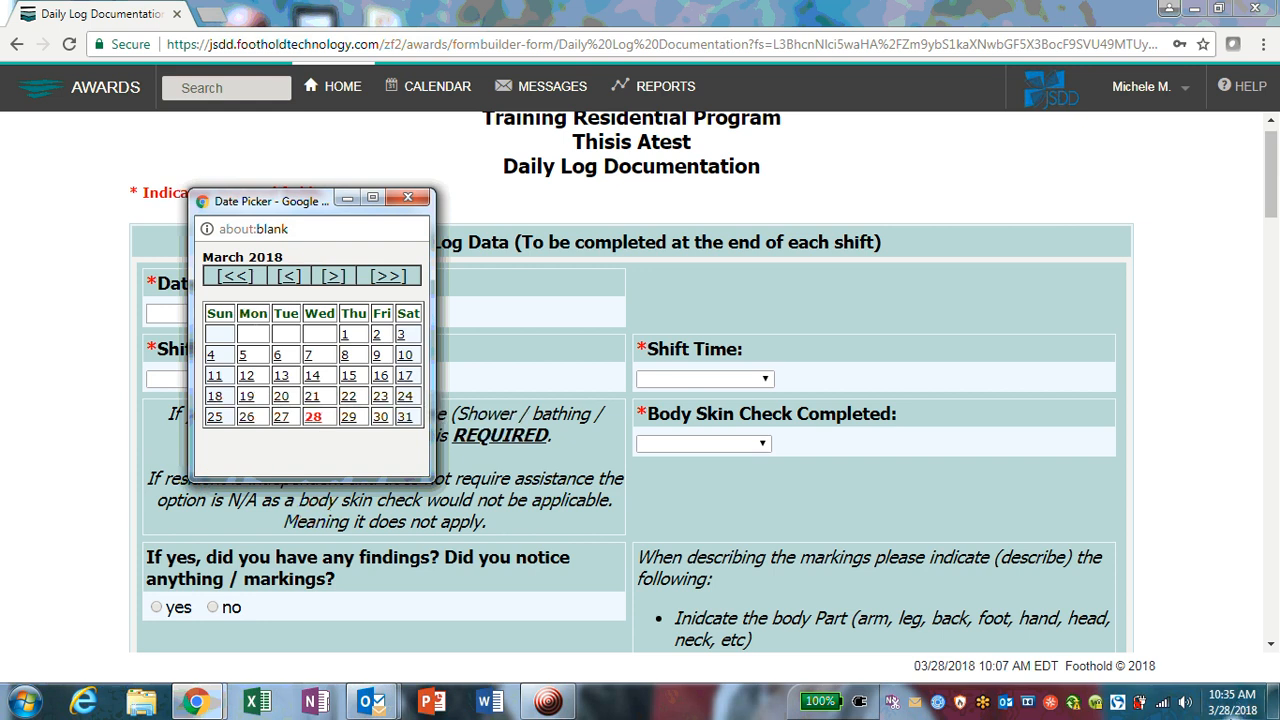
left_click(313, 416)
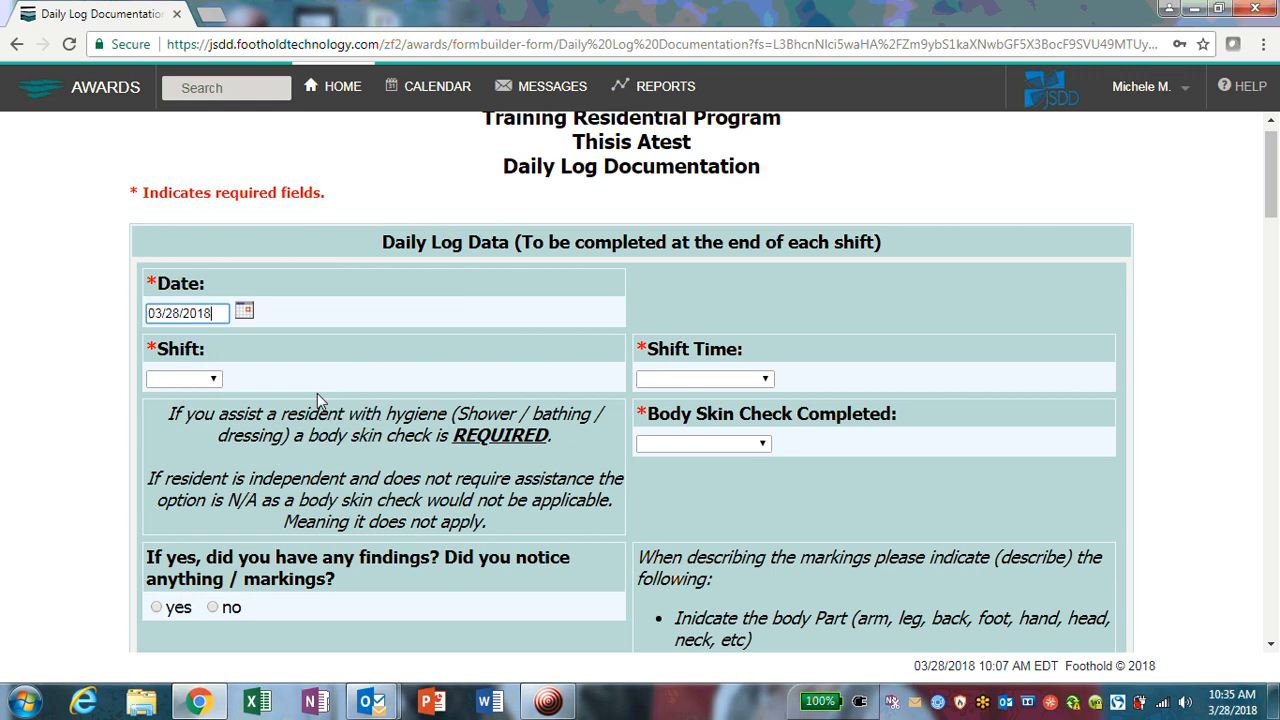
Step: After briefly choosing 03/27/2018, set the Date back to 03/28/2018
left_click(245, 313)
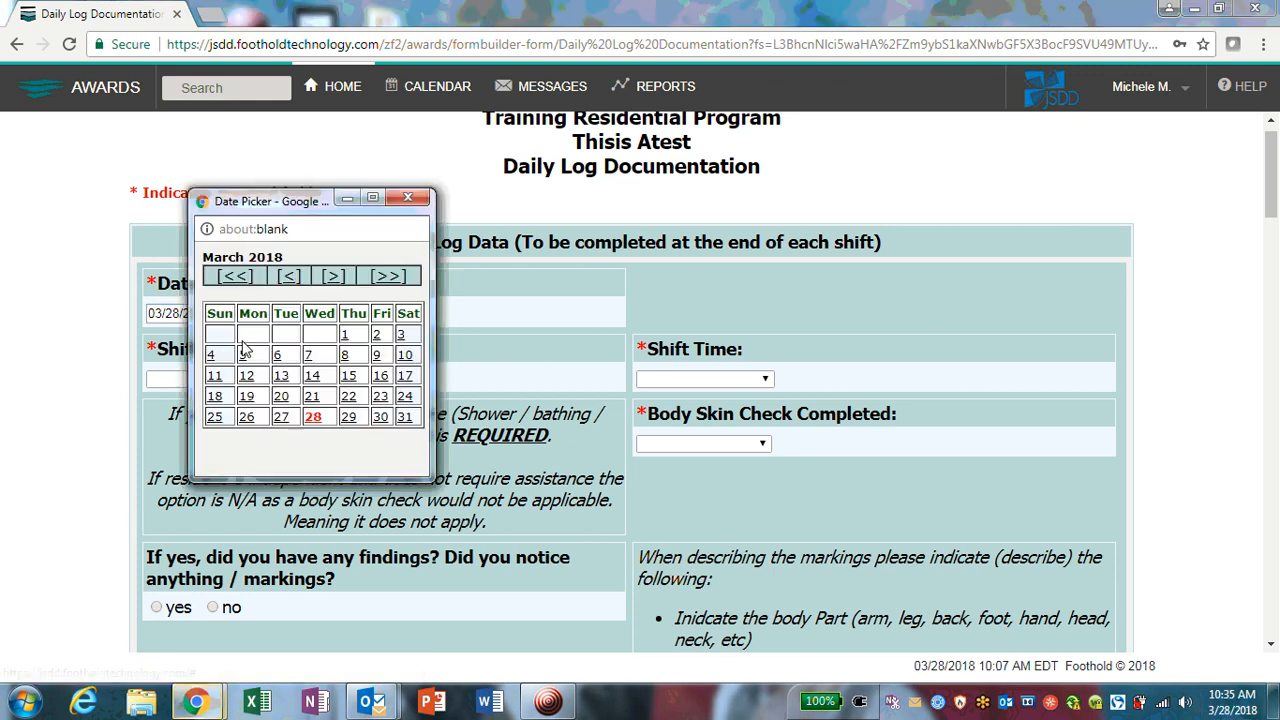
left_click(281, 418)
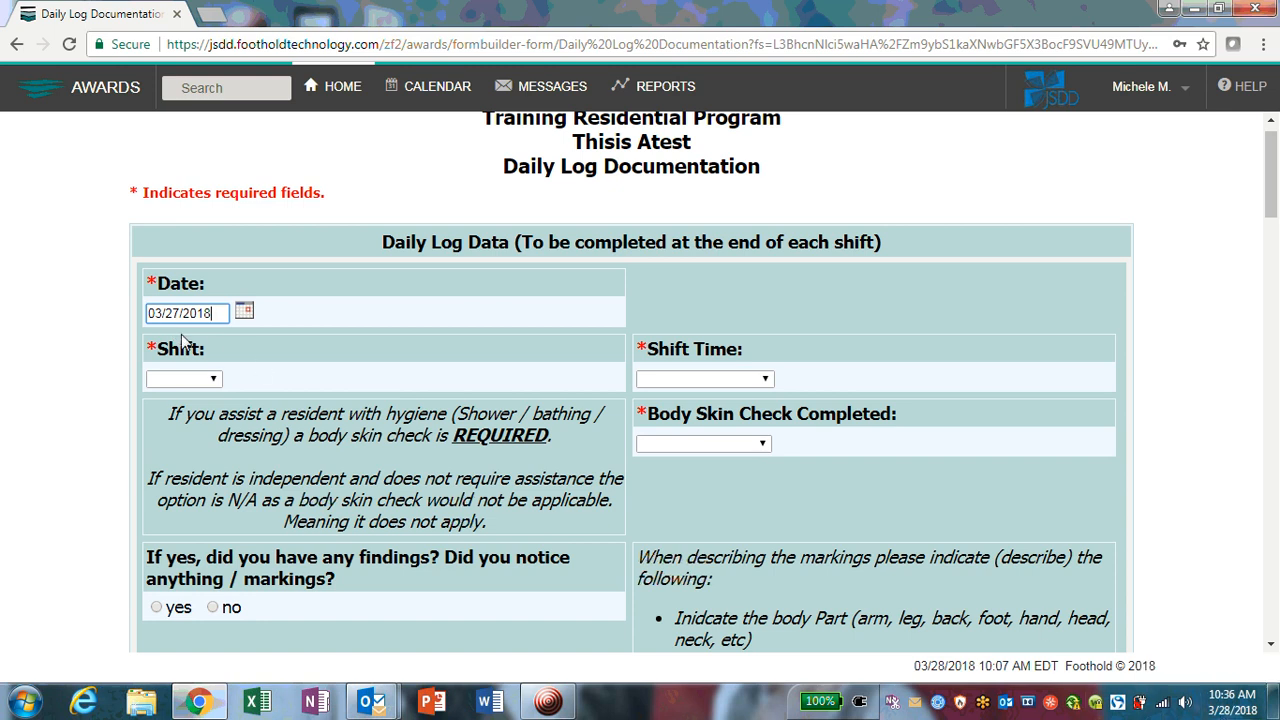
scroll(307, 362, "up", 1)
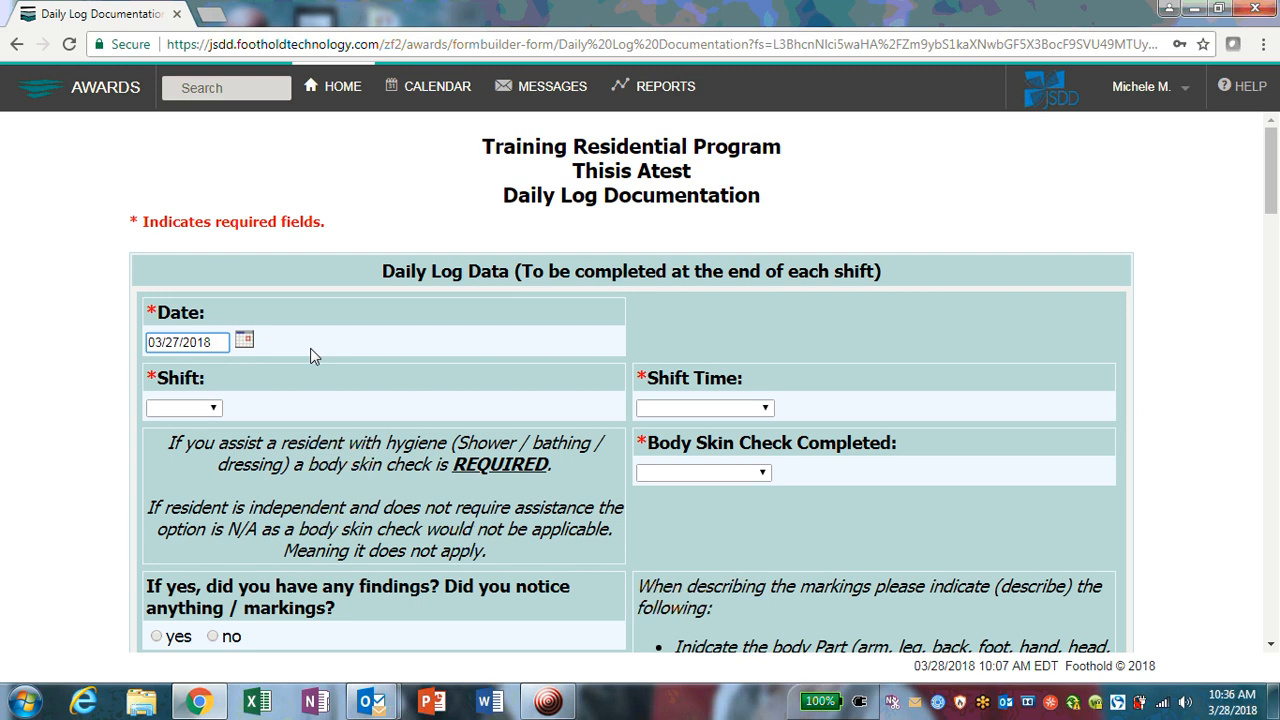
left_click(244, 341)
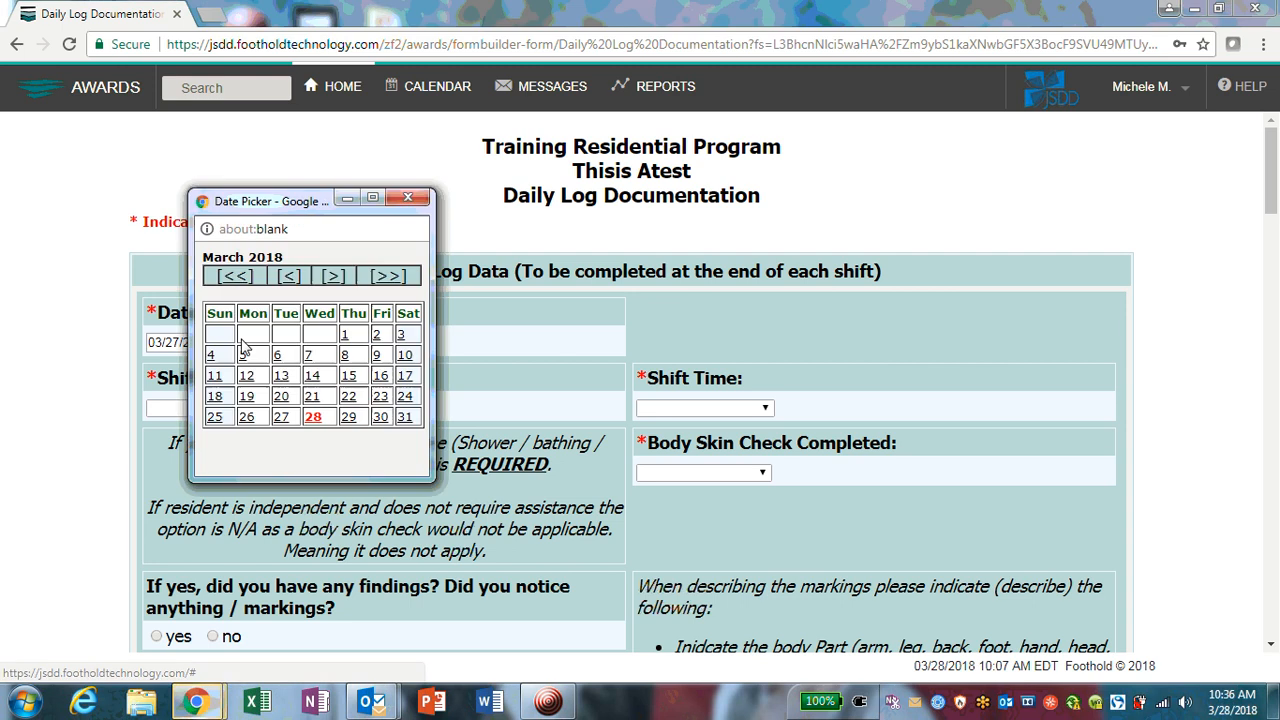
left_click(313, 416)
scroll(212, 362, "down", 1)
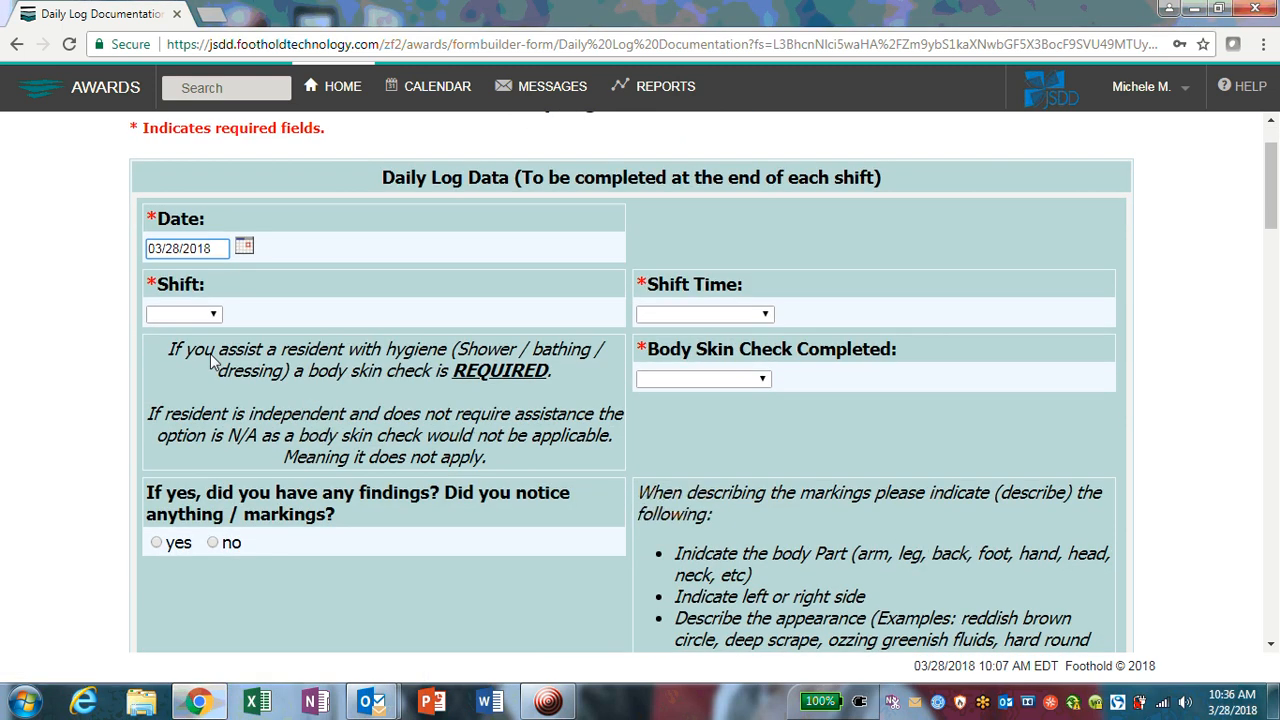
Step: Choose Morning for Shift and 8:00 am - 4:00 pm for Shift Time
left_click(165, 314)
left_click(198, 347)
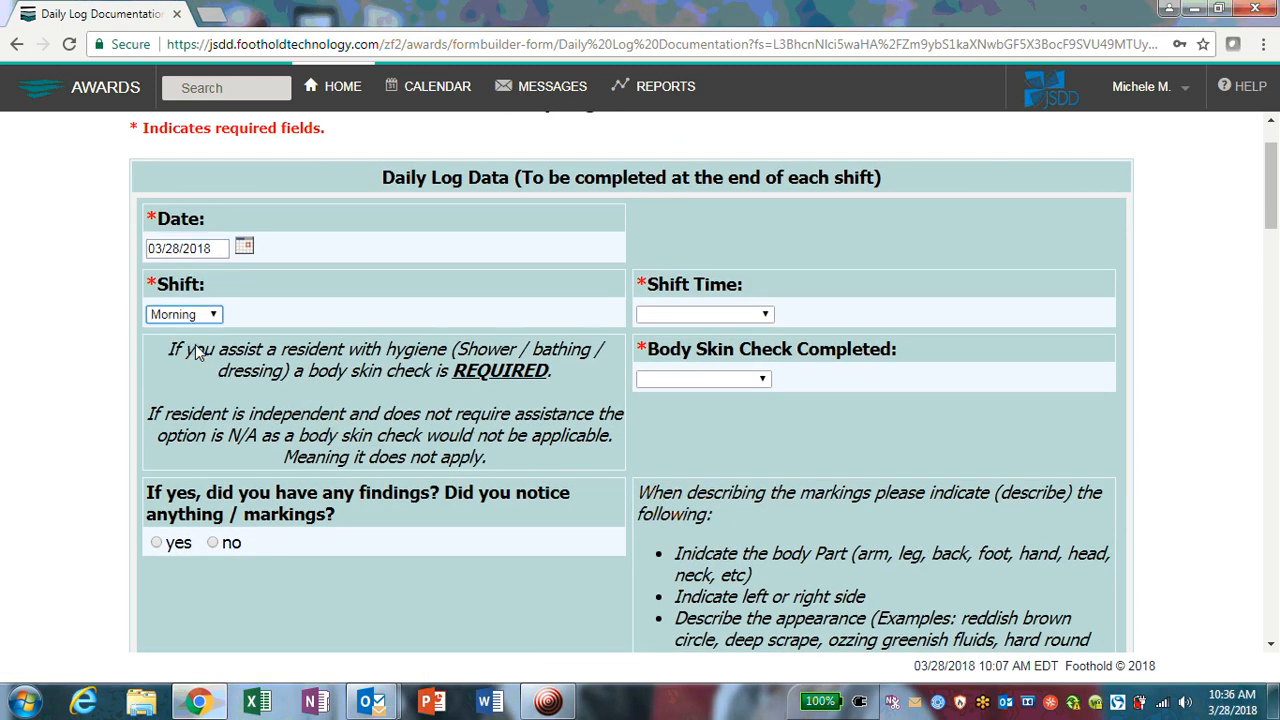
left_click(658, 316)
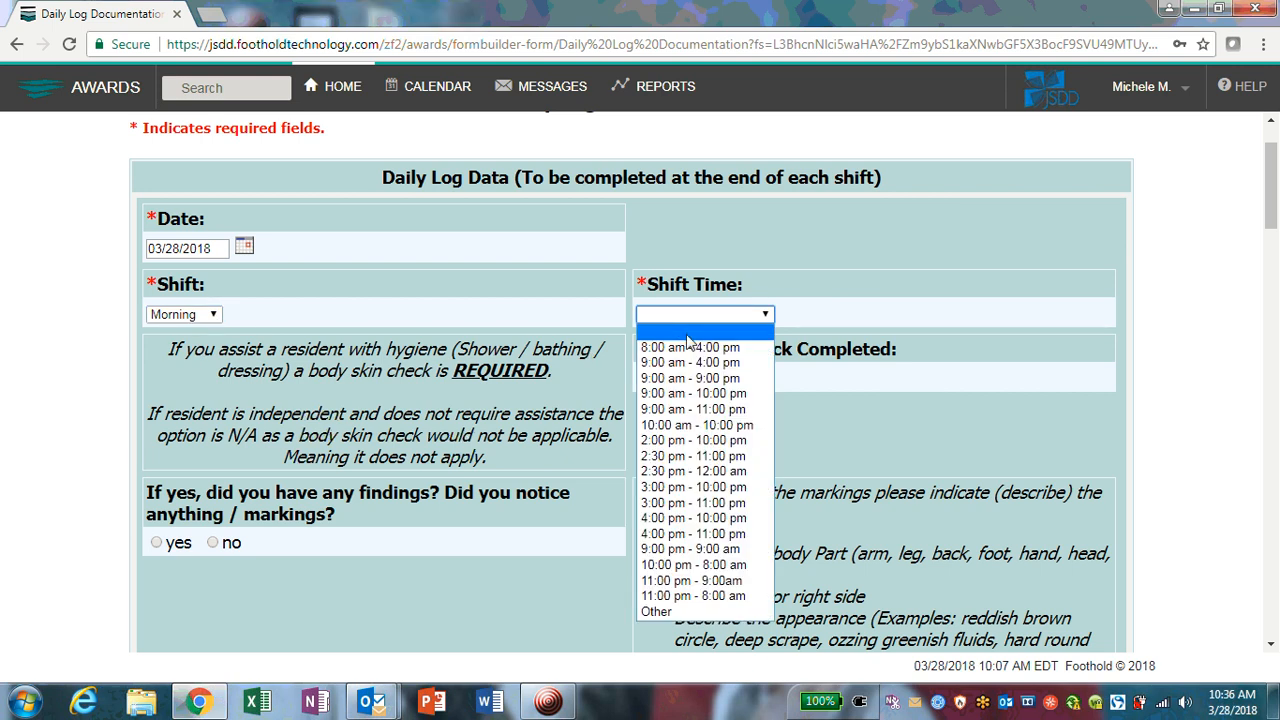
left_click(690, 347)
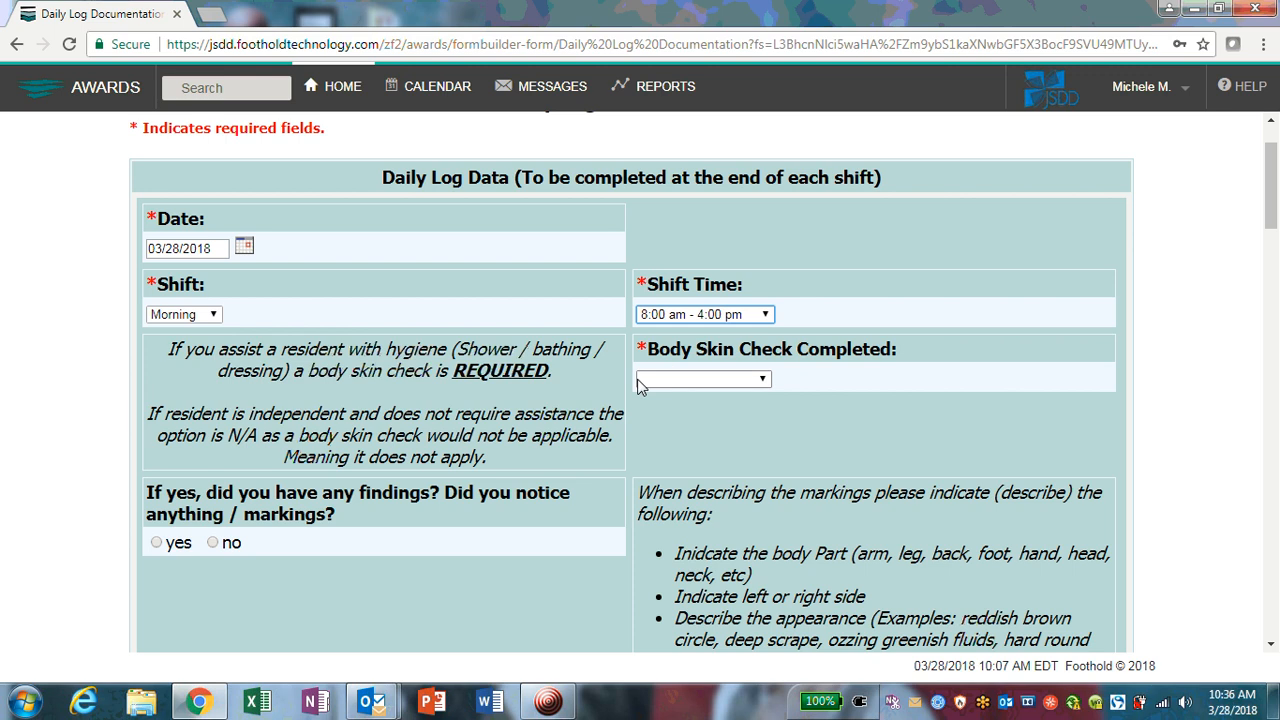
scroll(637, 388, "down", 1)
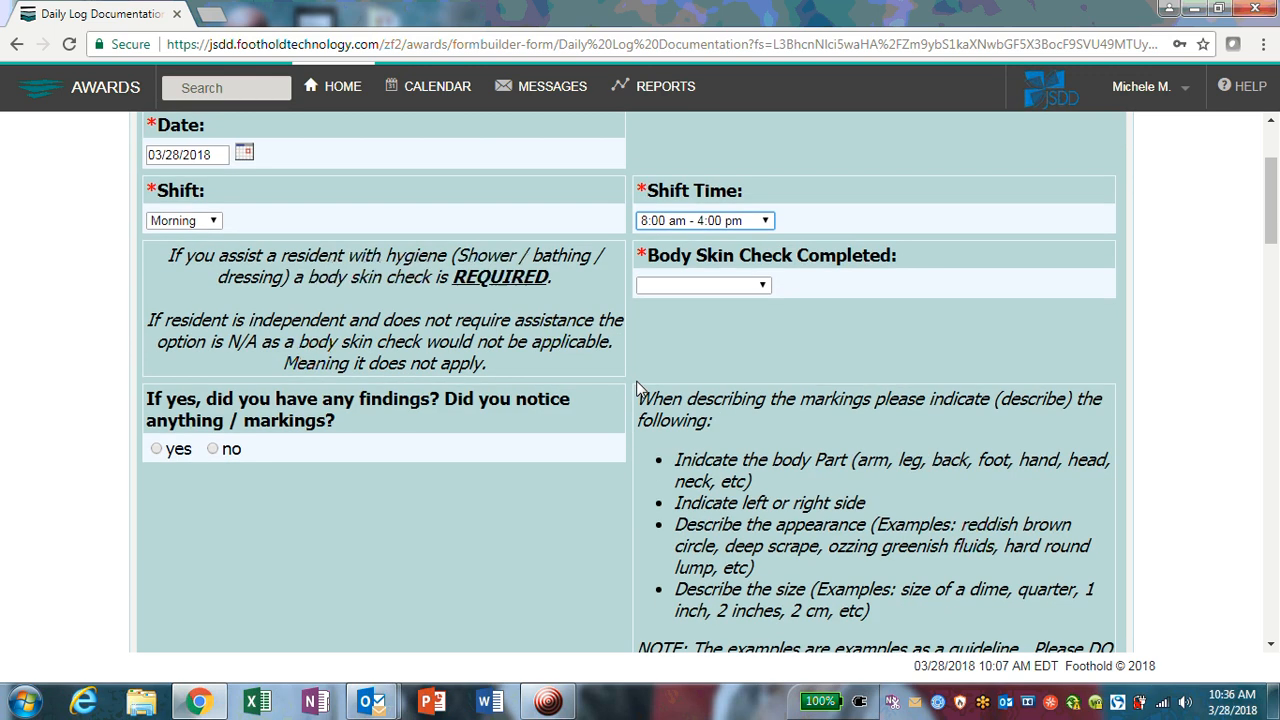
left_click(730, 287)
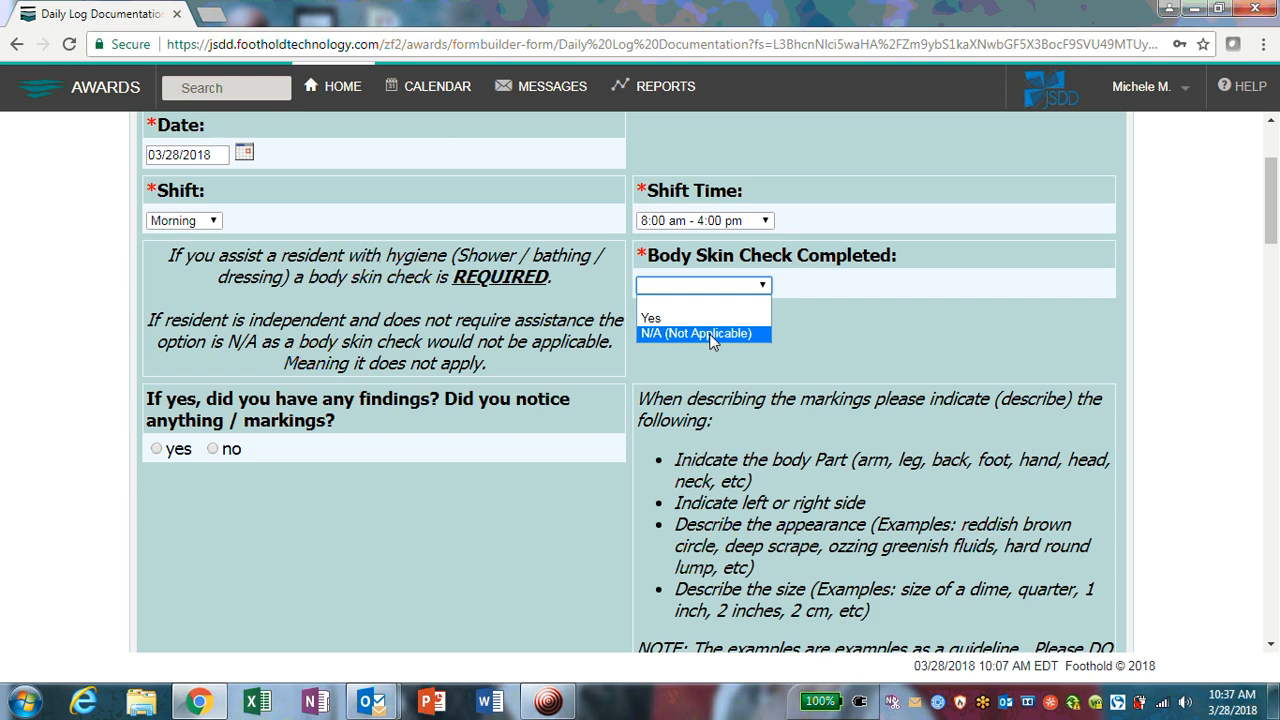
Step: Set Body Skin Check Completed to Yes
left_click(713, 341)
scroll(686, 357, "down", 8)
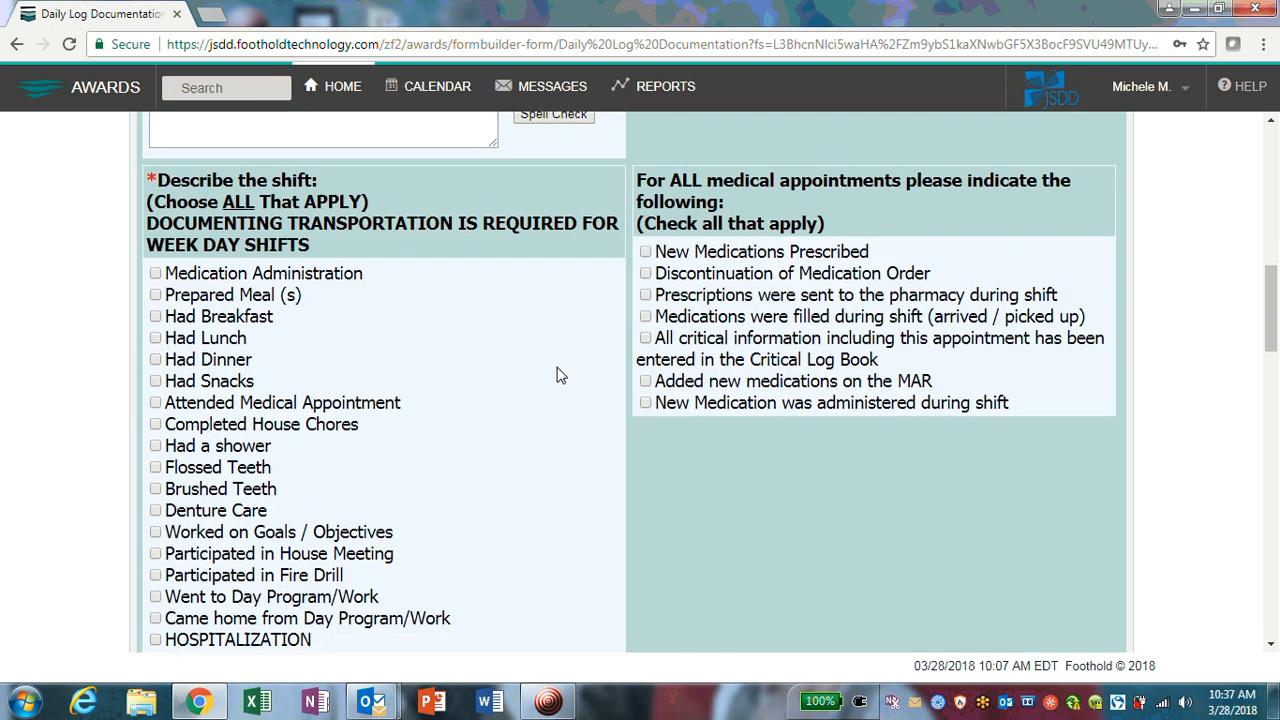
scroll(328, 440, "down", 3)
scroll(329, 440, "up", 7)
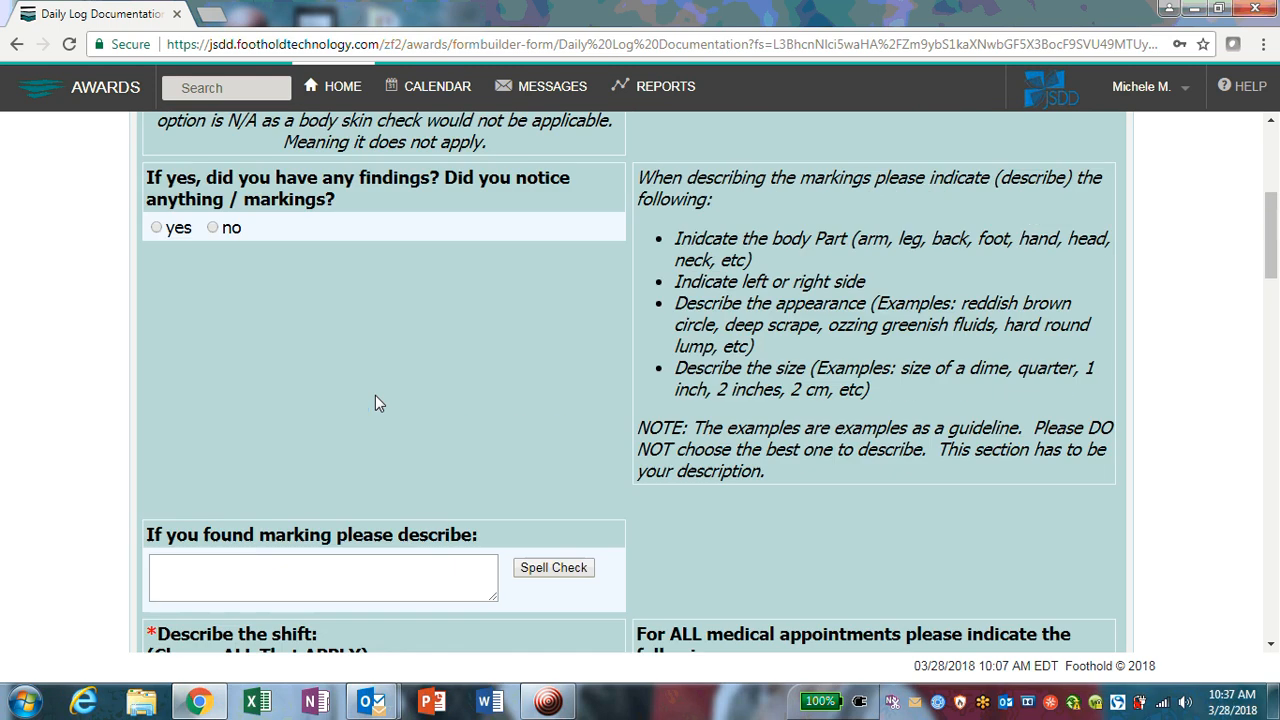
scroll(376, 395, "up", 5)
scroll(378, 394, "down", 1)
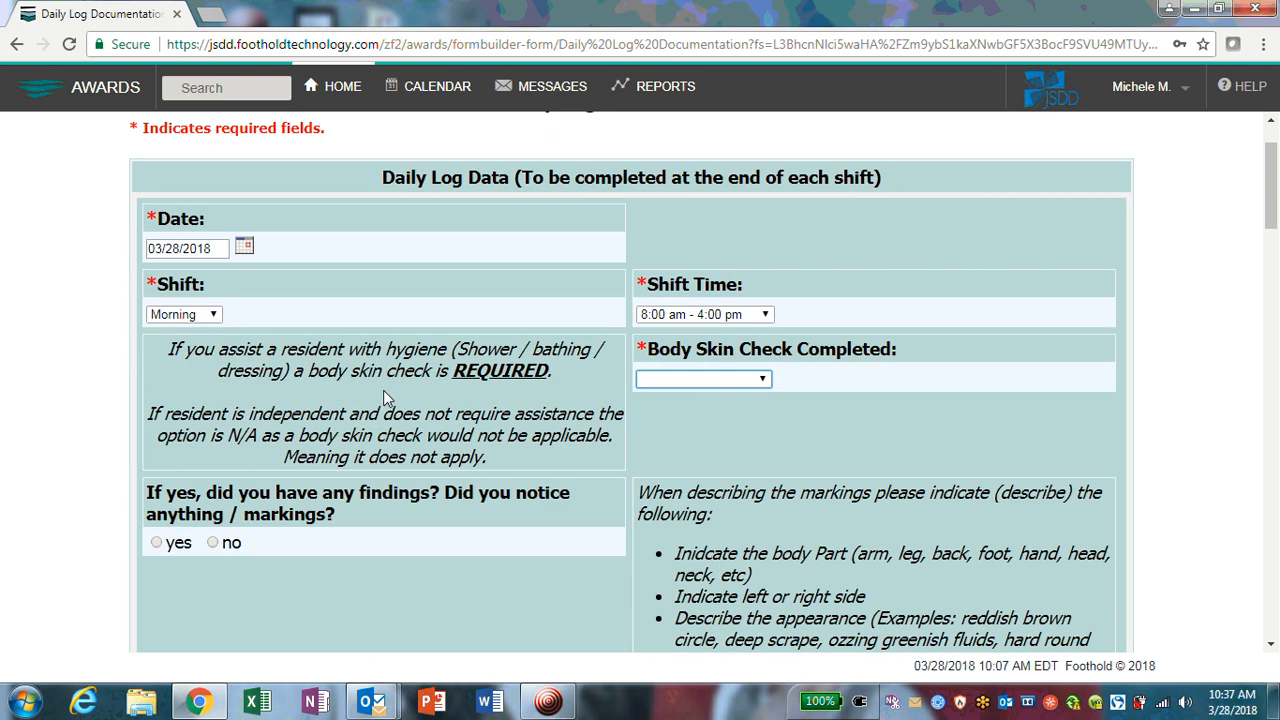
scroll(383, 391, "down", 1)
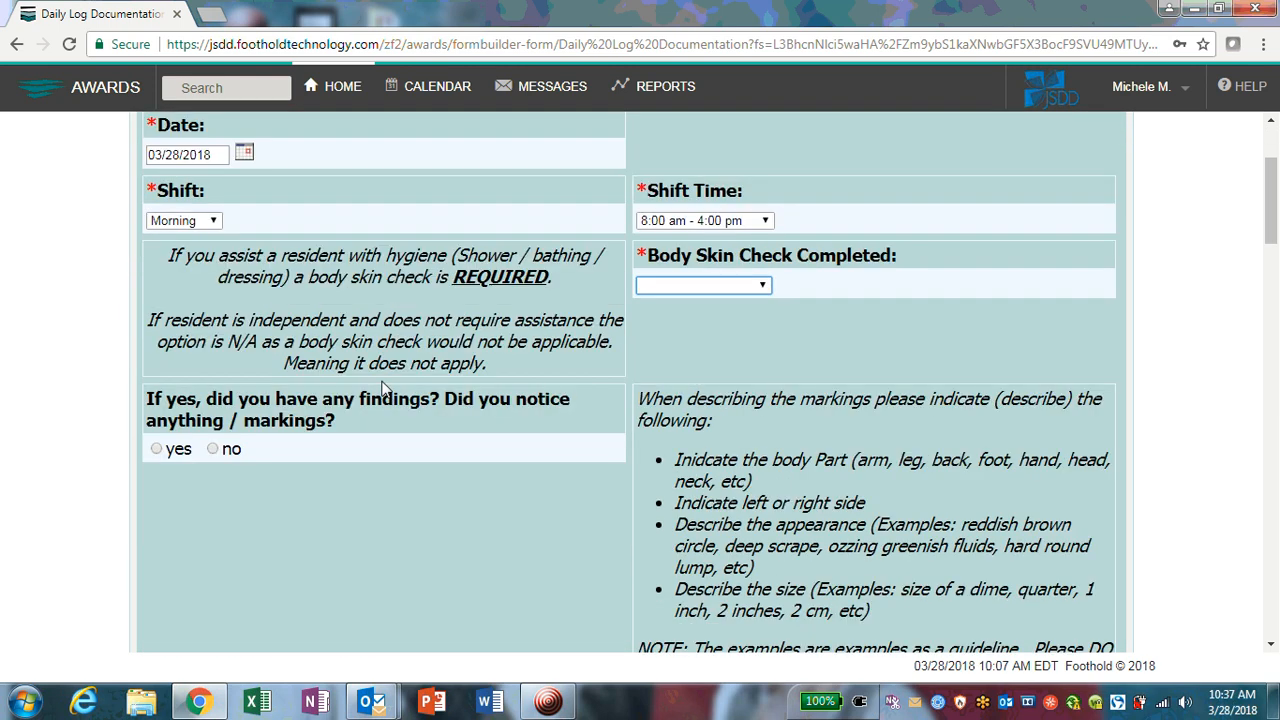
left_click(743, 285)
left_click(735, 317)
Step: Answer yes to whether any findings or markings were noticed
scroll(617, 362, "down", 1)
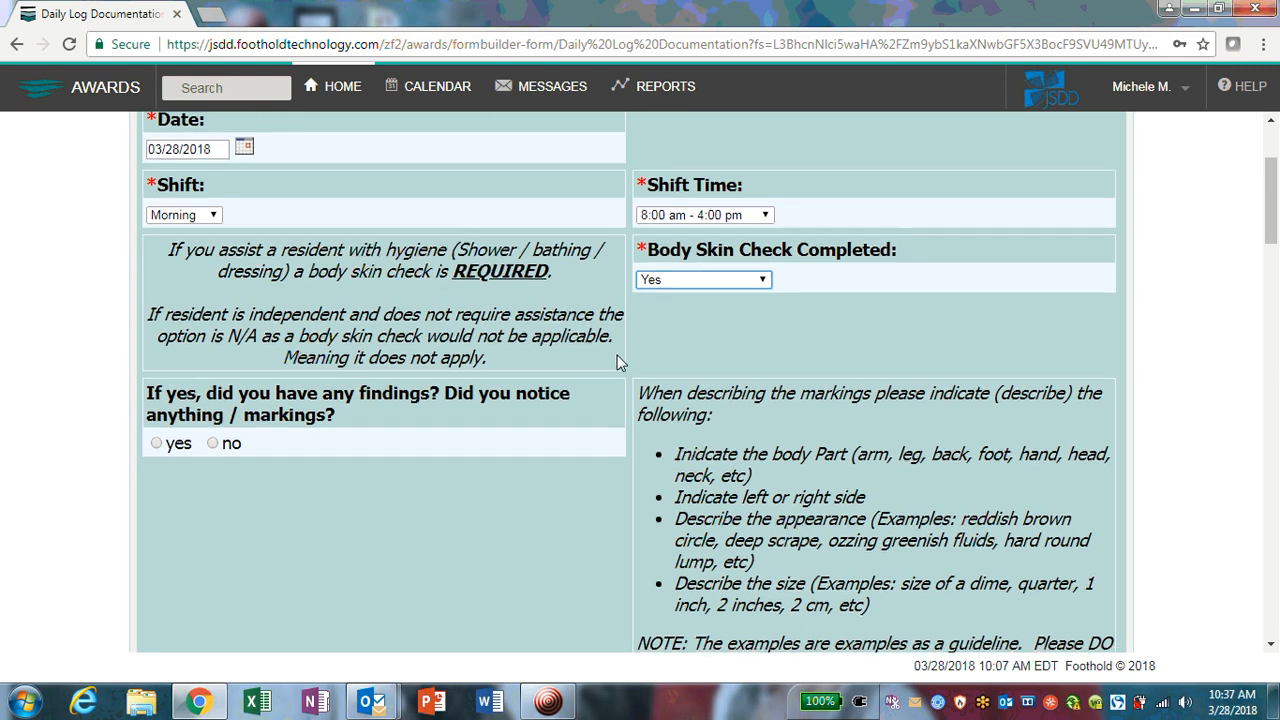
scroll(617, 362, "down", 1)
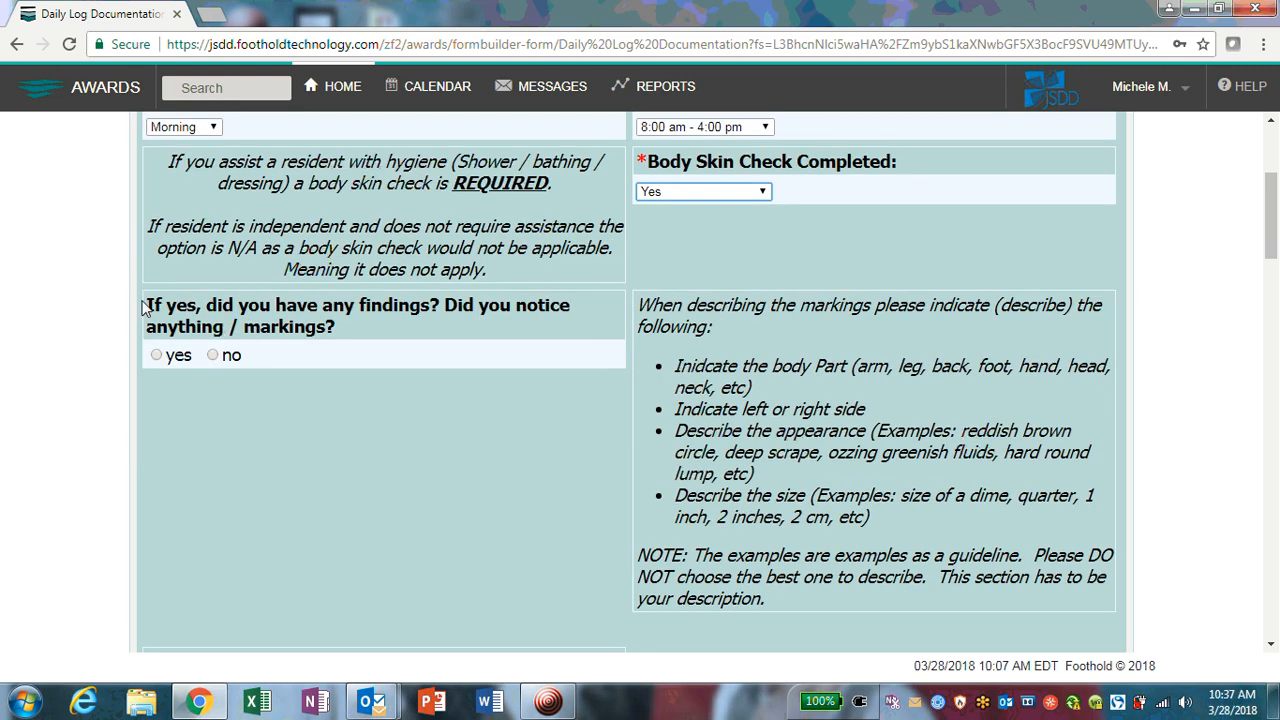
left_click_drag(145, 307, 372, 340)
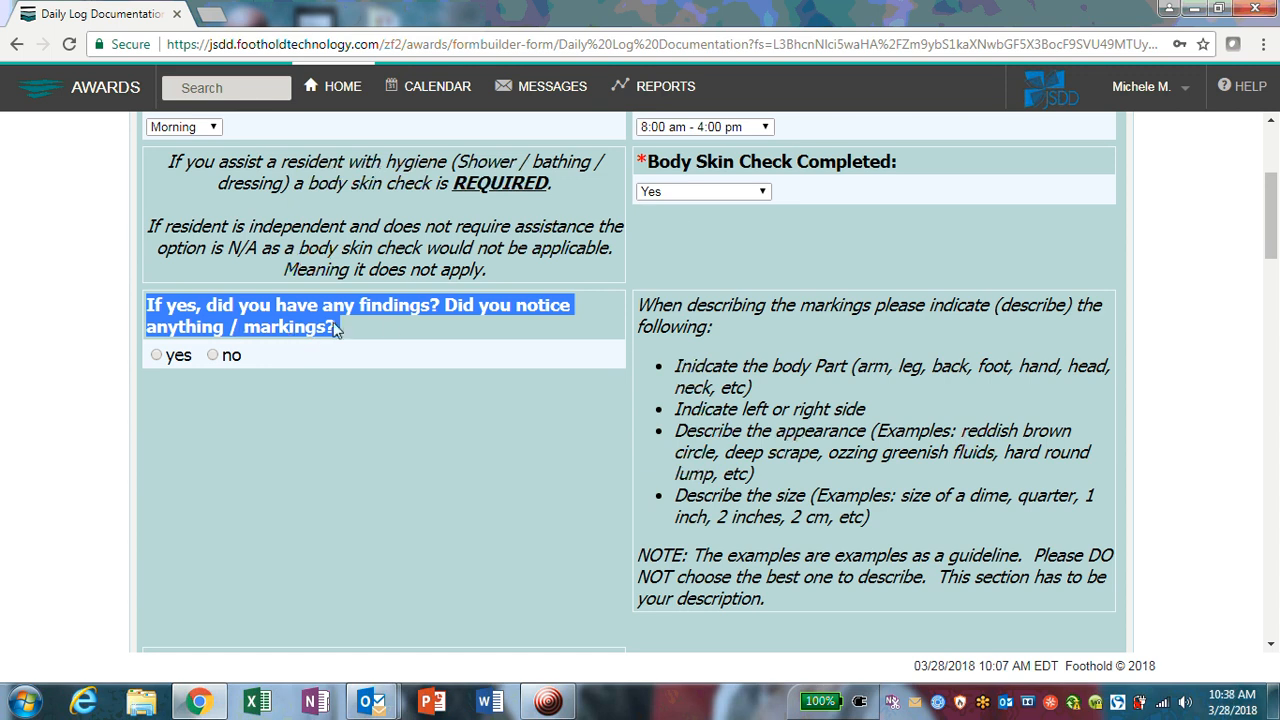
scroll(387, 321, "down", 1)
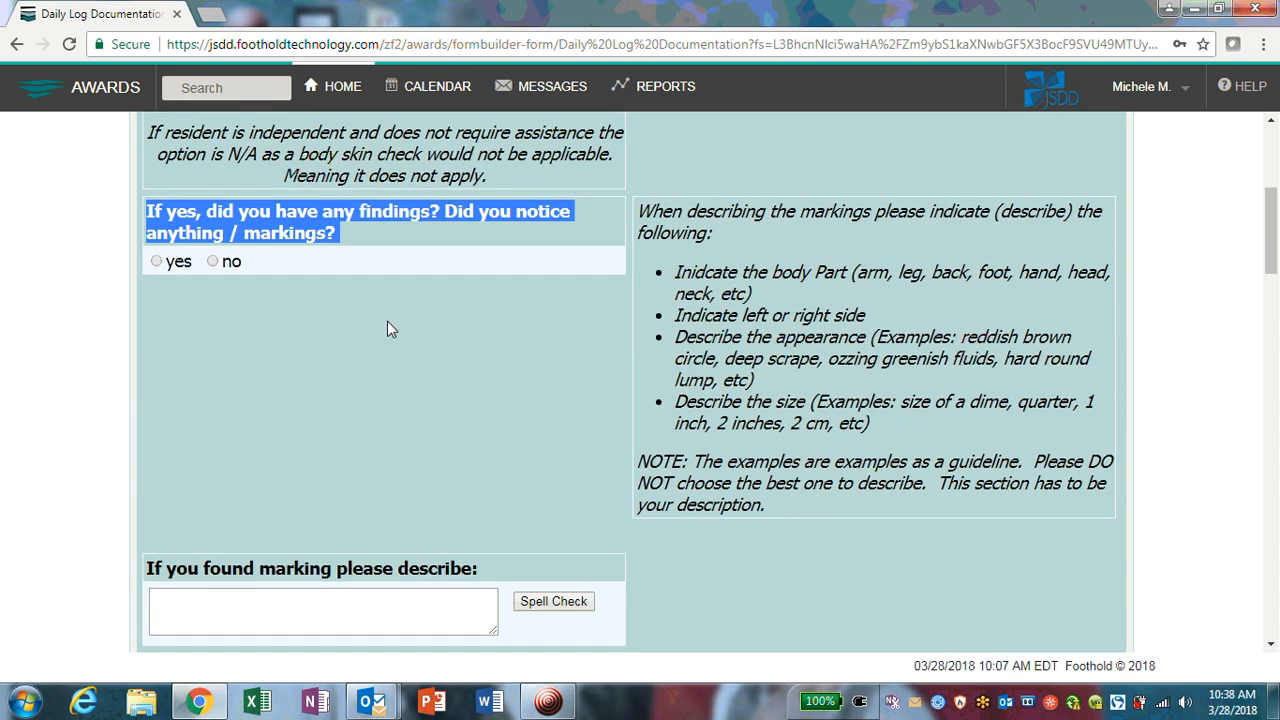
left_click(391, 325)
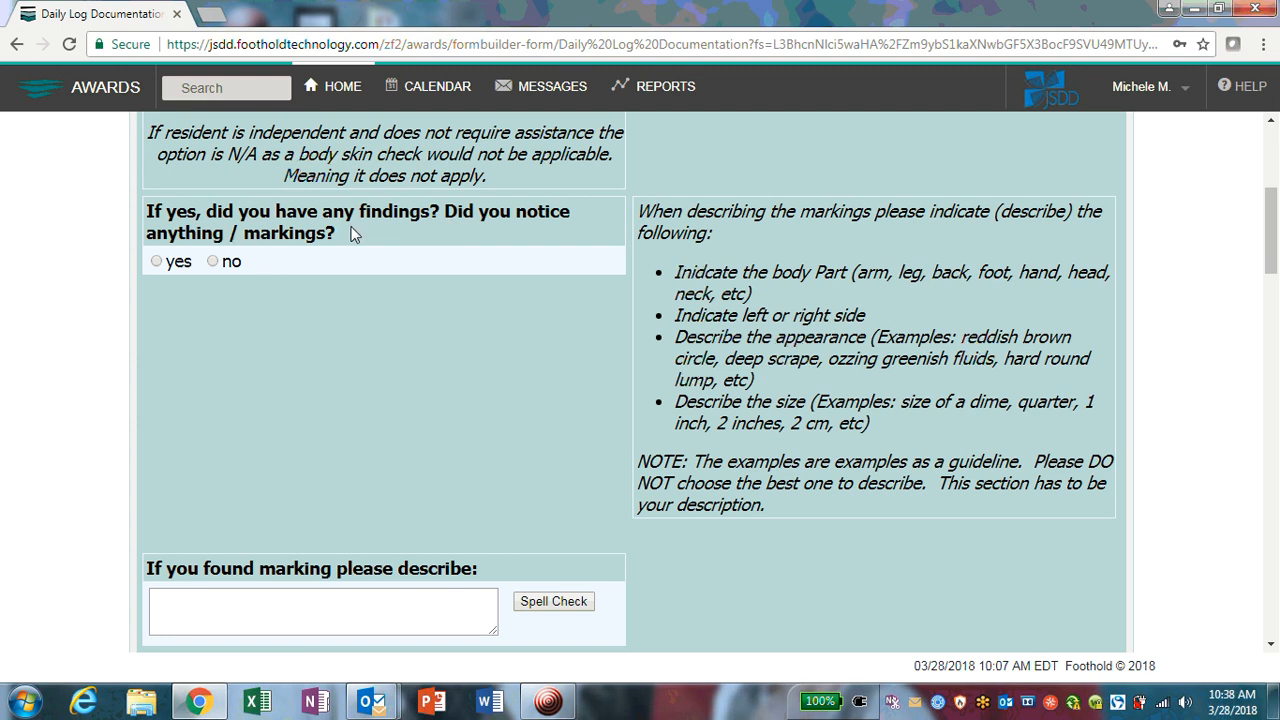
left_click(172, 257)
scroll(428, 383, "up", 2)
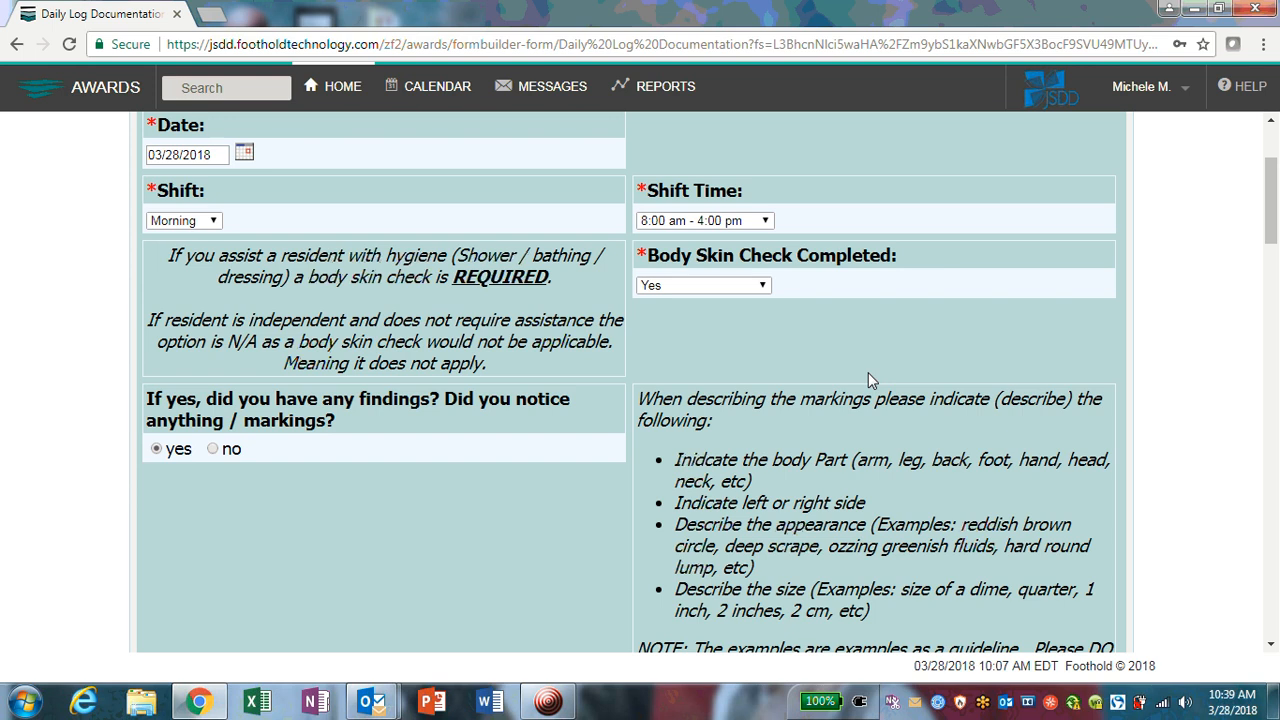
scroll(785, 350, "down", 1)
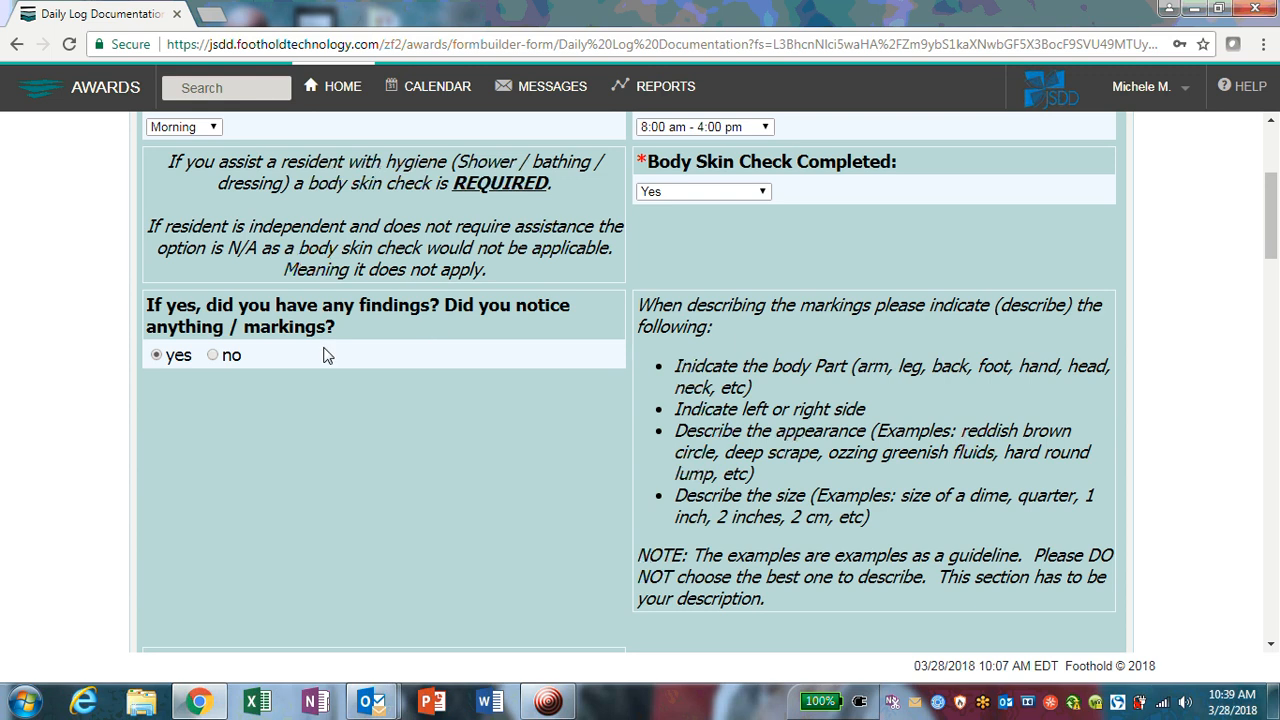
left_click_drag(640, 310, 807, 602)
left_click(807, 602)
scroll(890, 400, "down", 1)
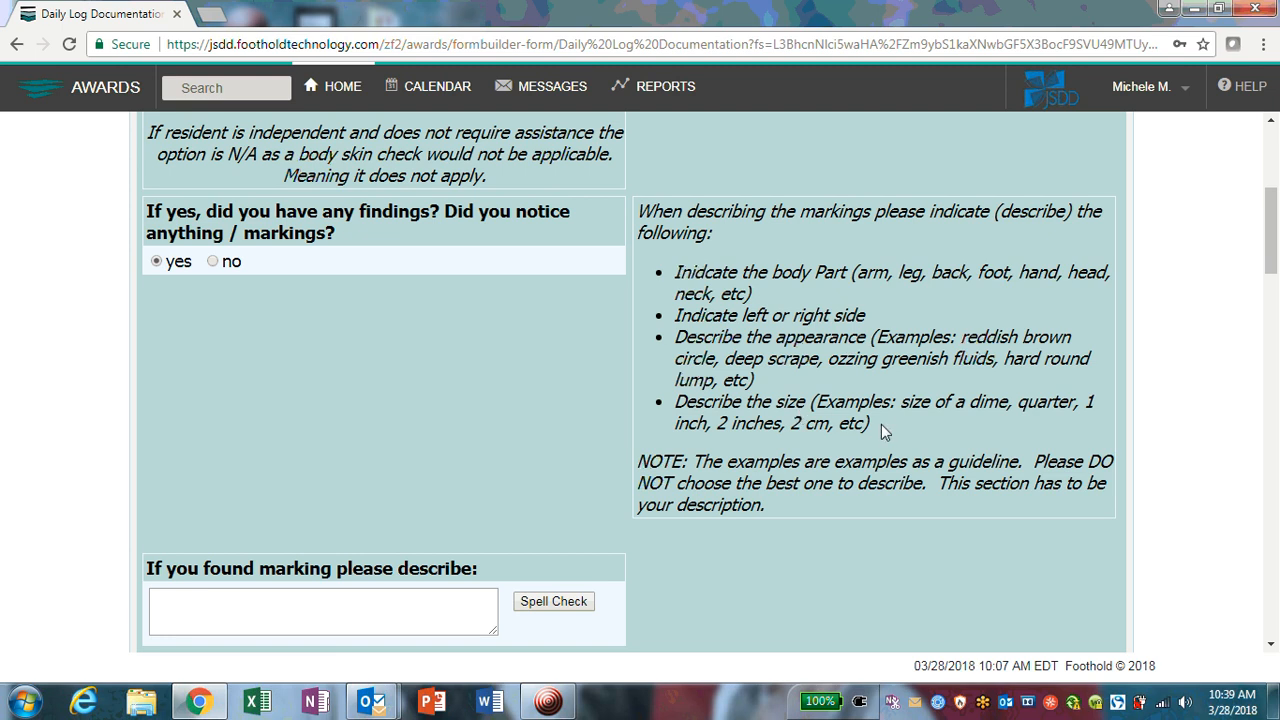
left_click_drag(884, 428, 676, 258)
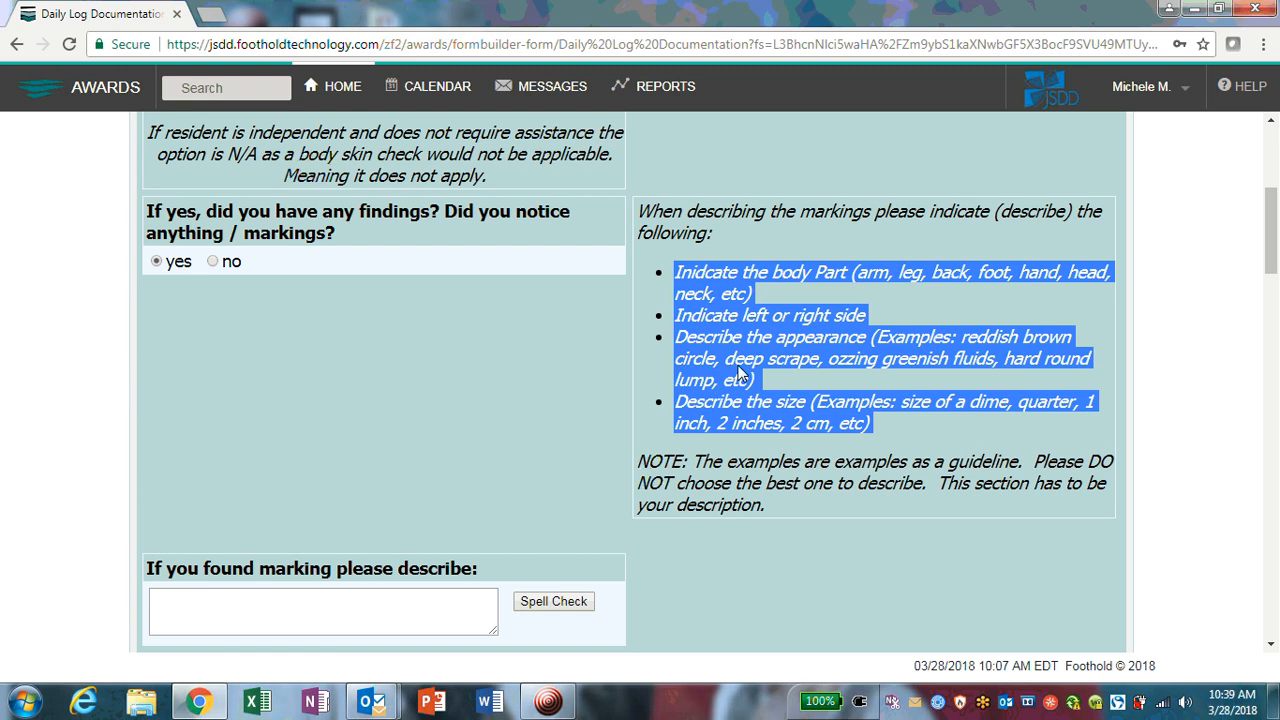
left_click(892, 422)
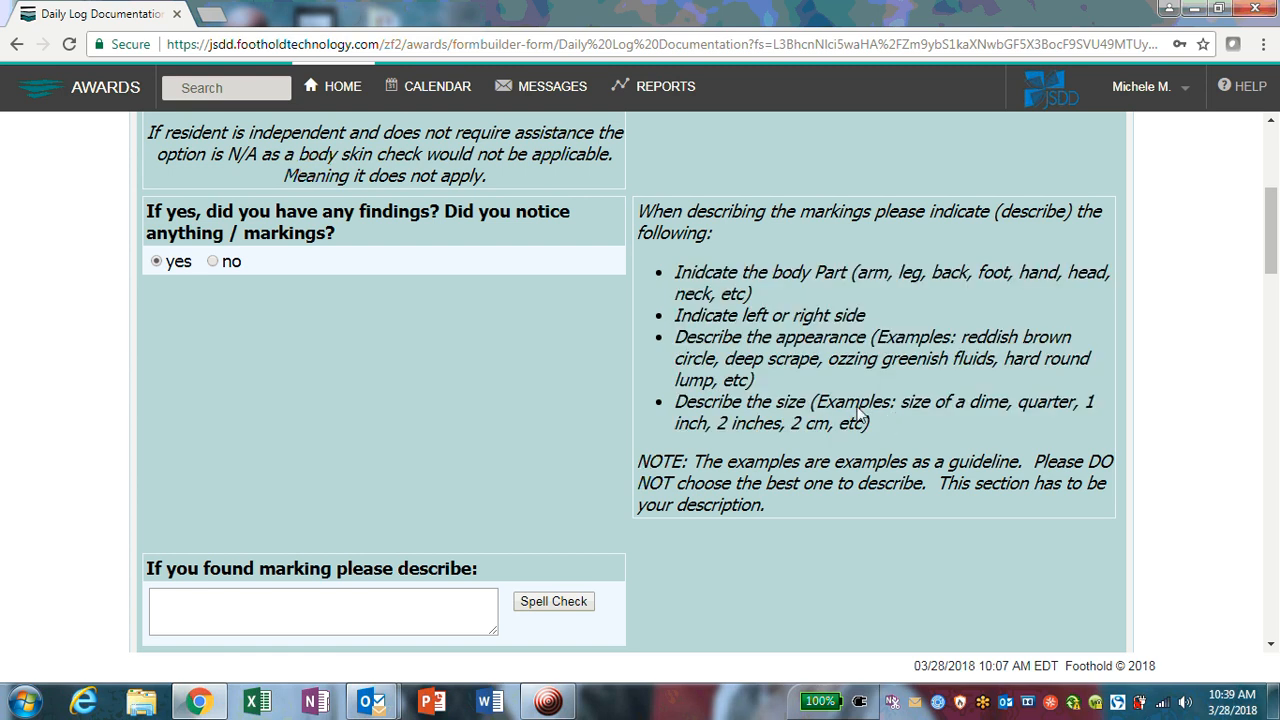
scroll(389, 277, "down", 1)
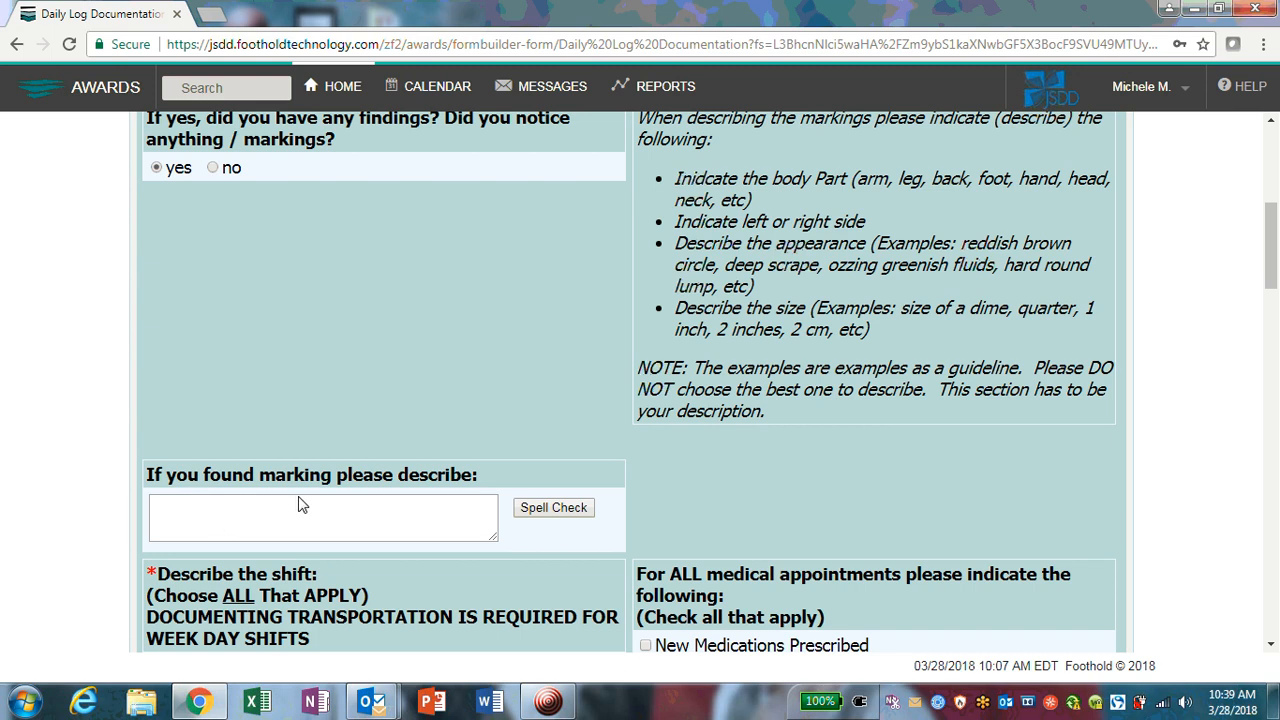
left_click(420, 515)
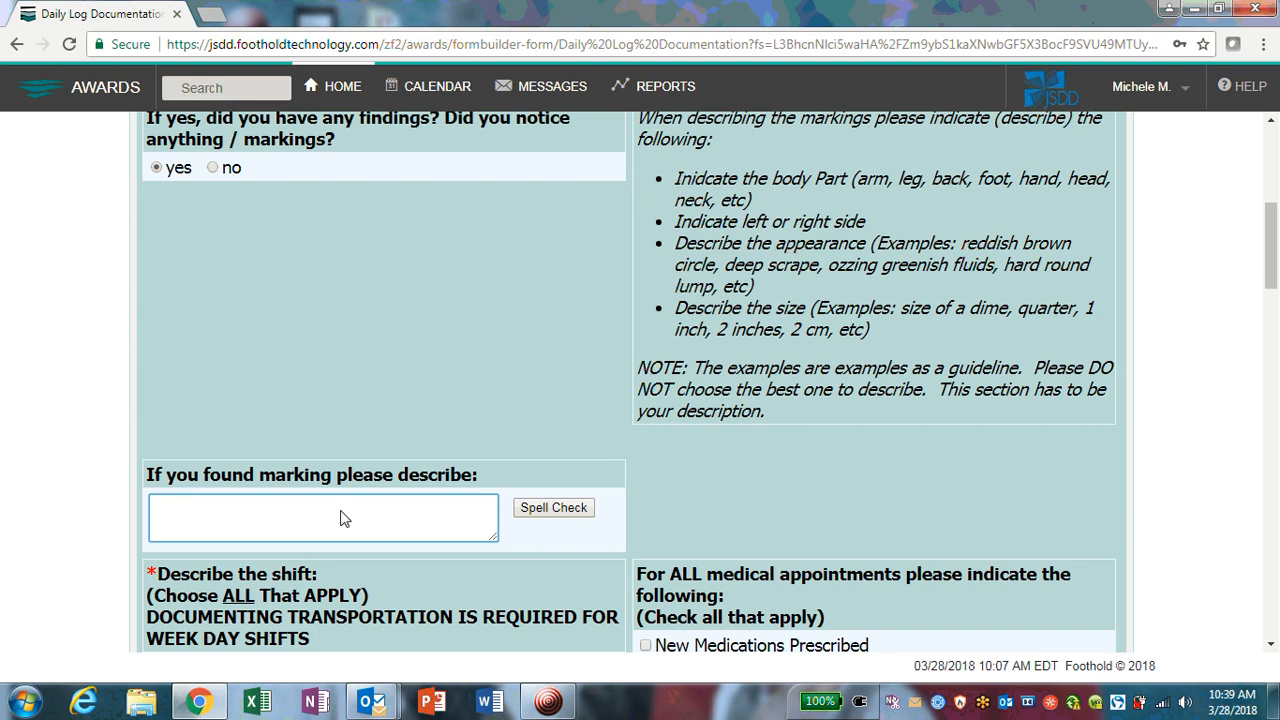
Step: Start the marking description with 'On the lower left shoulder blade (back area).'
type("On the lowere")
key("BackSpace")
key("BackSpace")
type("left shoulder ")
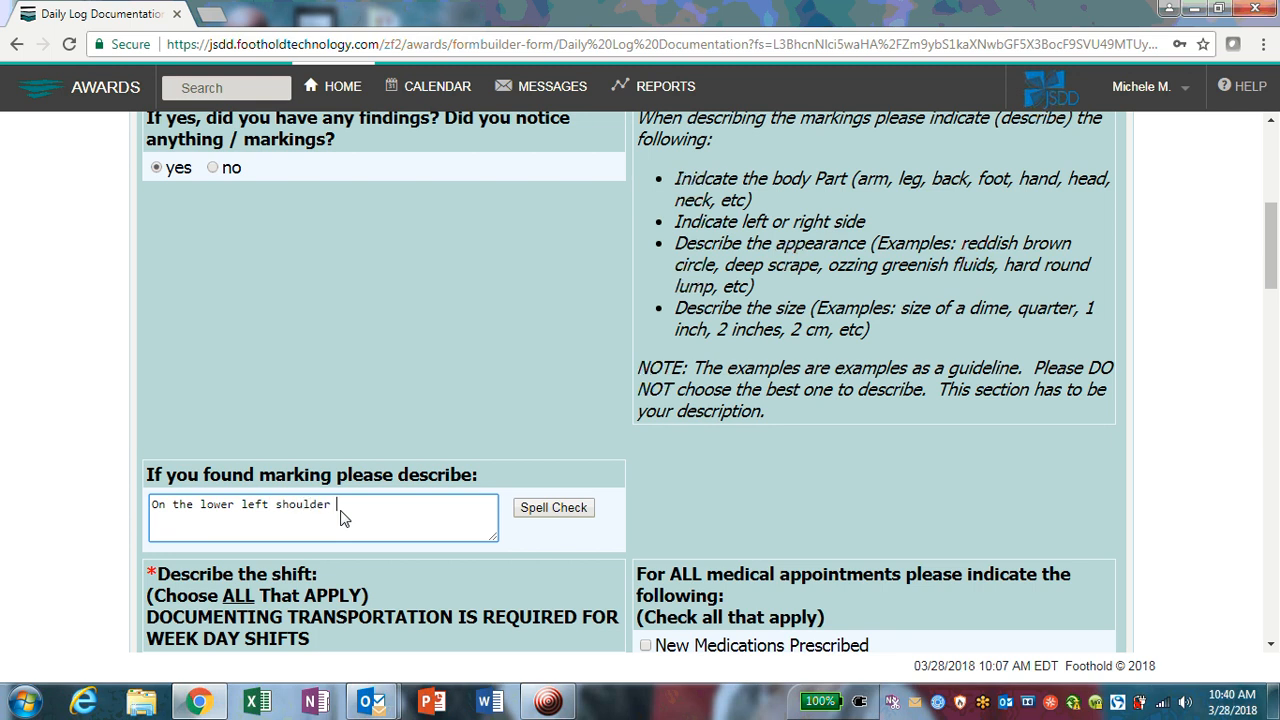
type("blade (back area)")
scroll(340, 517, "down", 1)
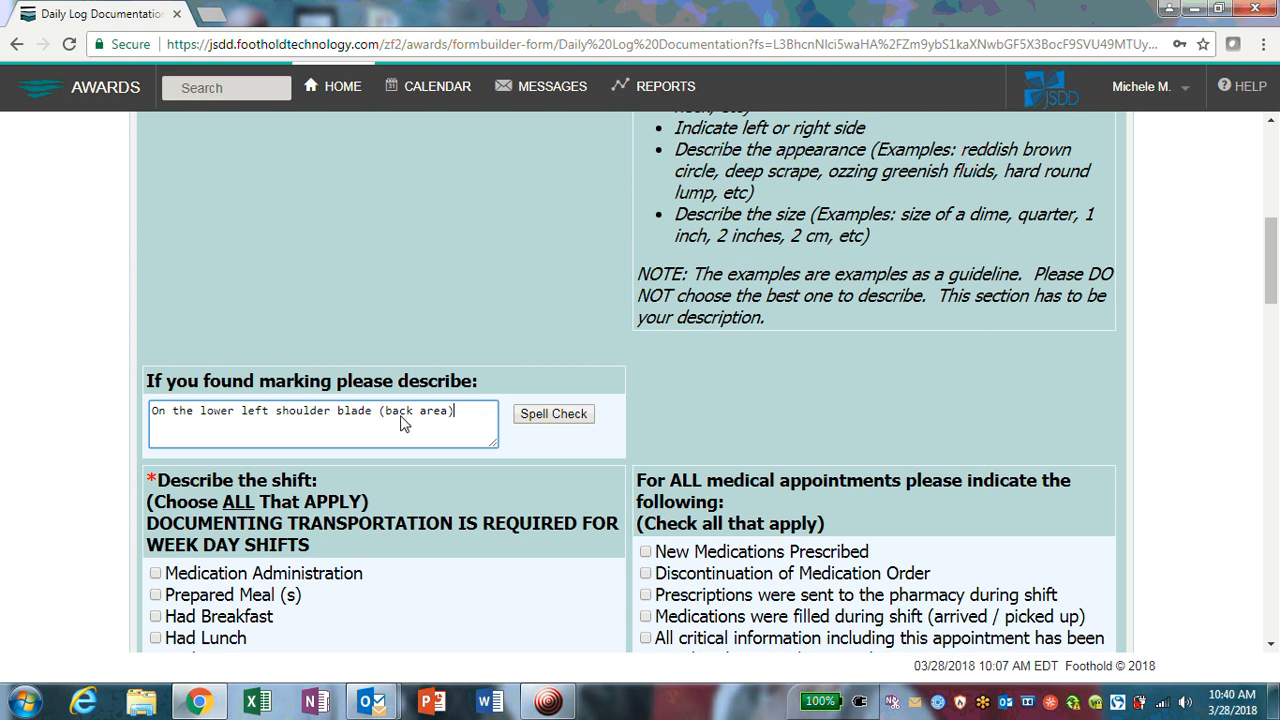
left_click_drag(380, 412, 462, 421)
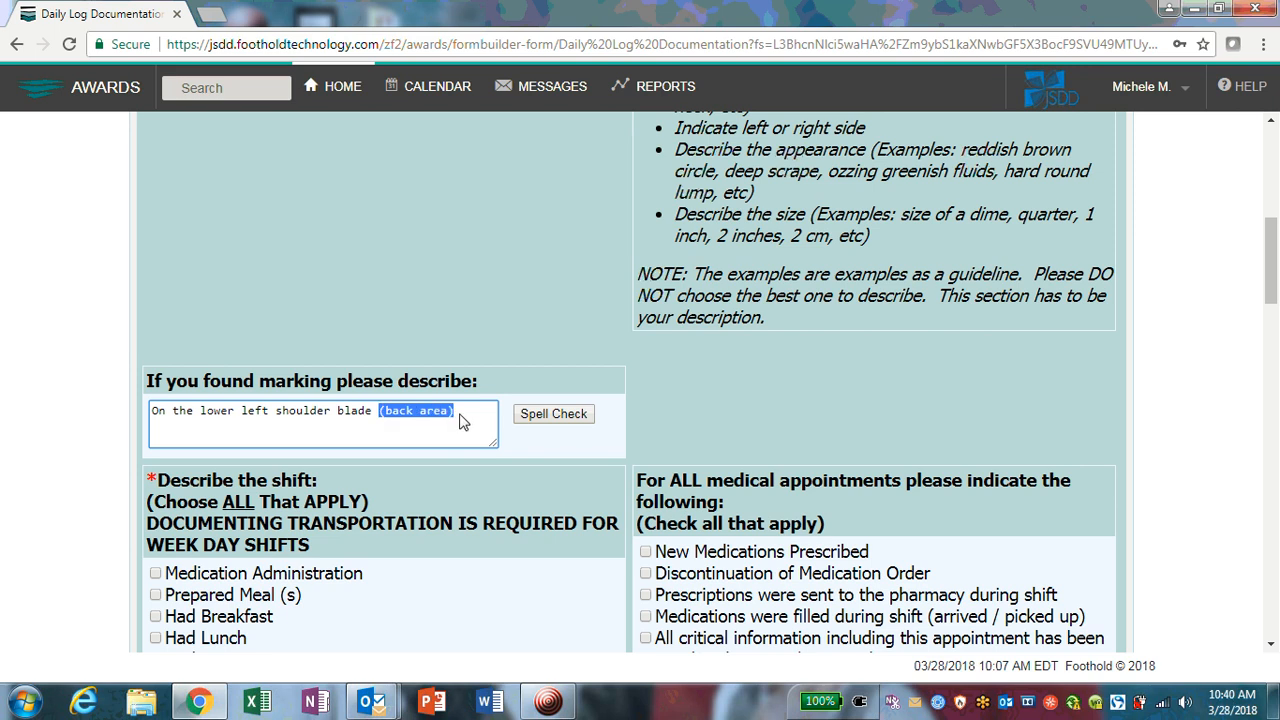
left_click(462, 421)
type(".")
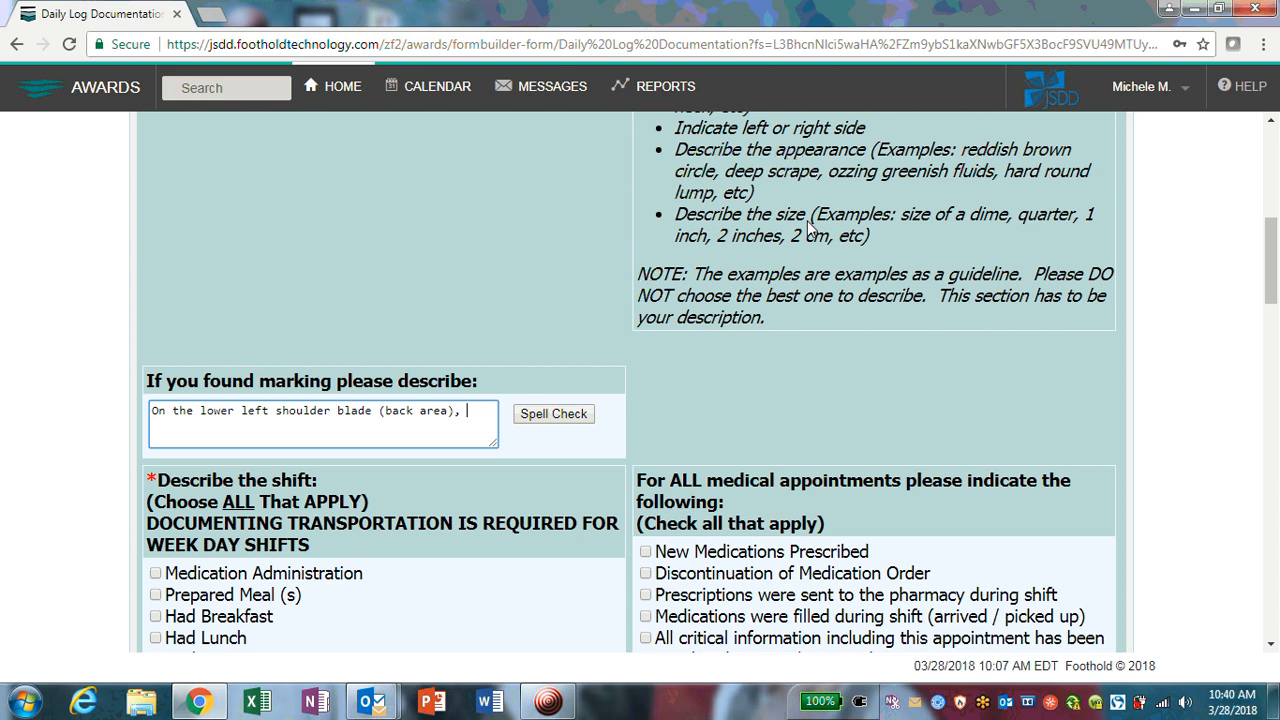
Step: Add 'black and blue bruise about the size of a quarter.' and widen the description box
type("lck and")
key("BackSpace")
key("BackSpace")
key("BackSpace")
key("BackSpace")
type("lack and blus")
key("BackSpace")
type("e sruis")
key("BackSpace")
key("BackSpace")
key("BackSpace")
key("BackSpace")
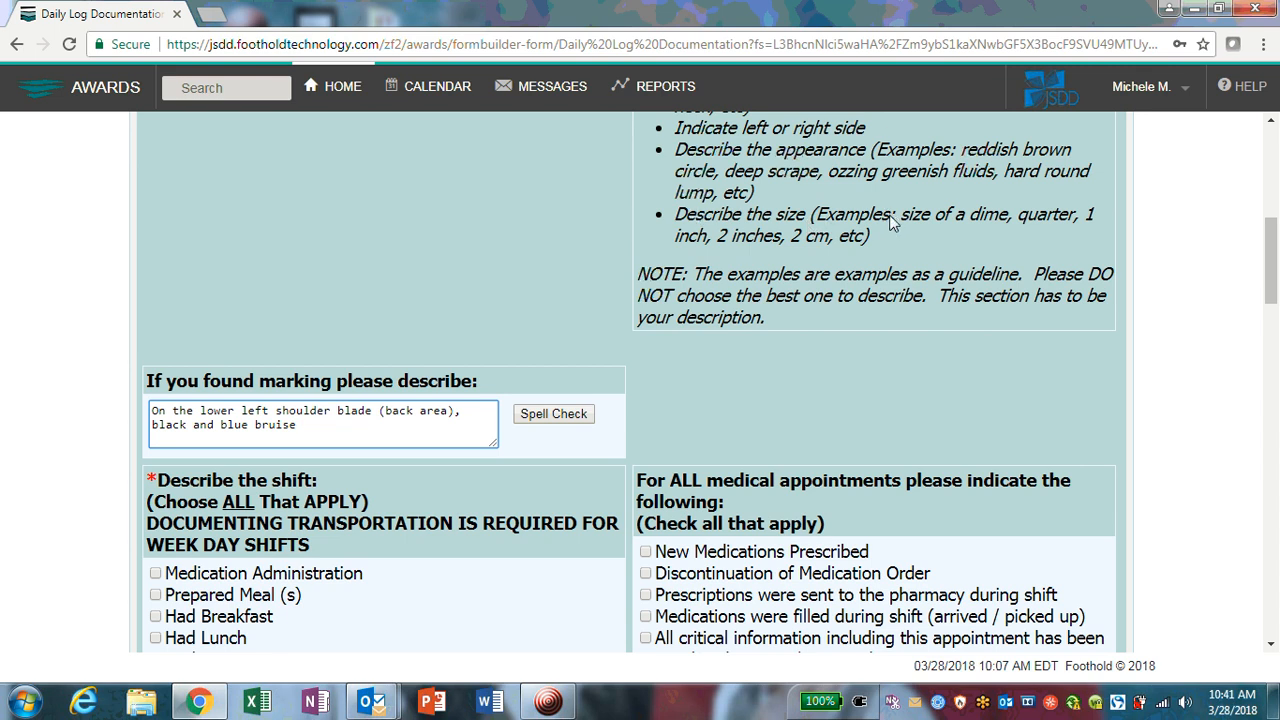
type("about the aize of a qu")
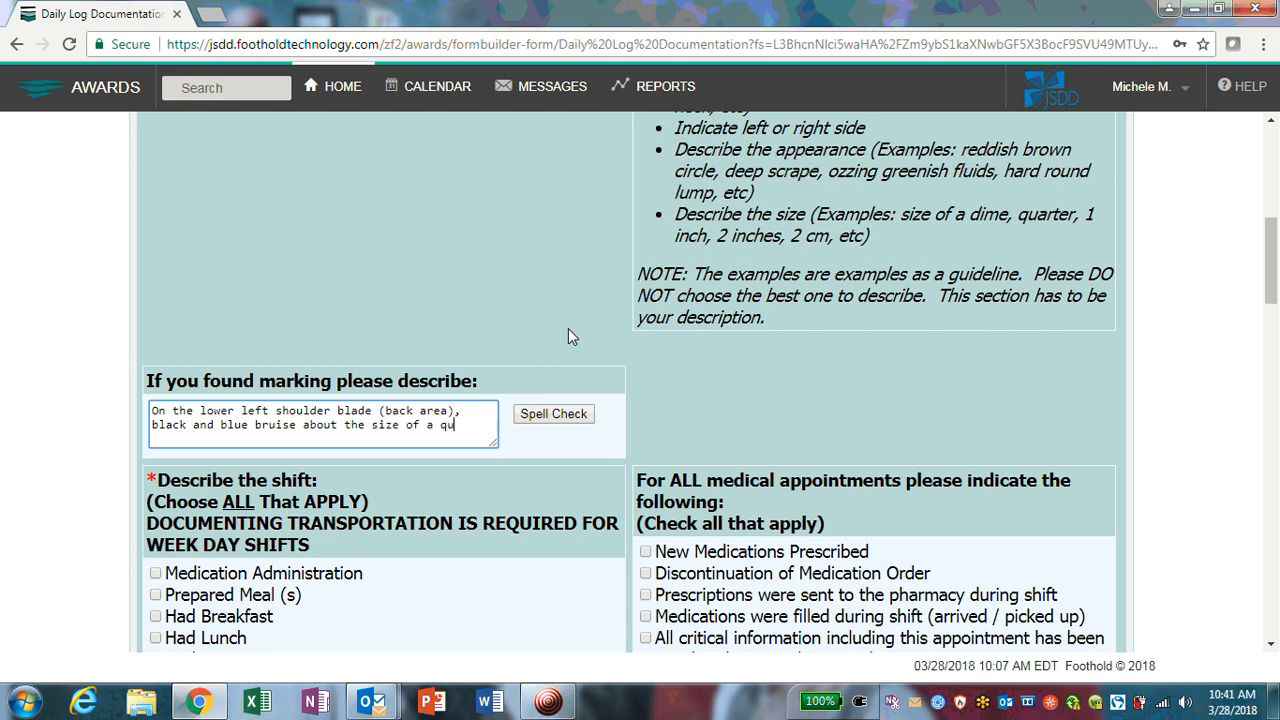
type("arter.")
left_click_drag(495, 448, 466, 464)
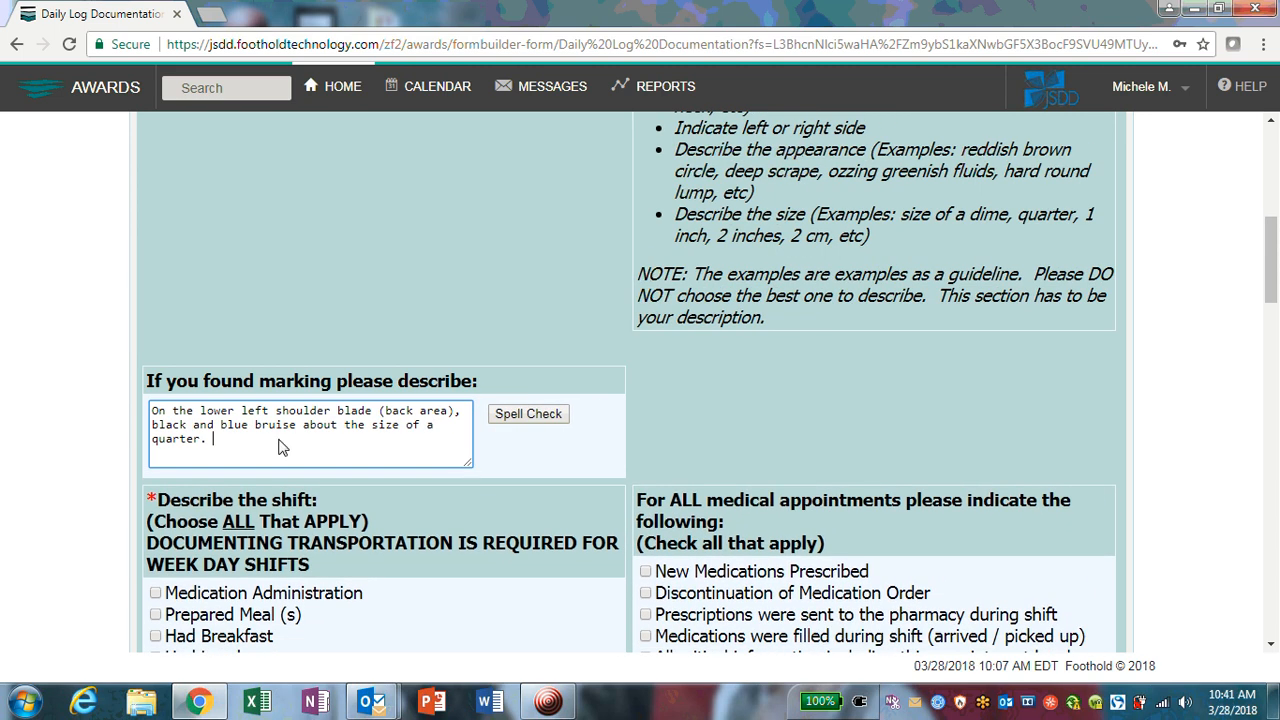
scroll(415, 408, "up", 1)
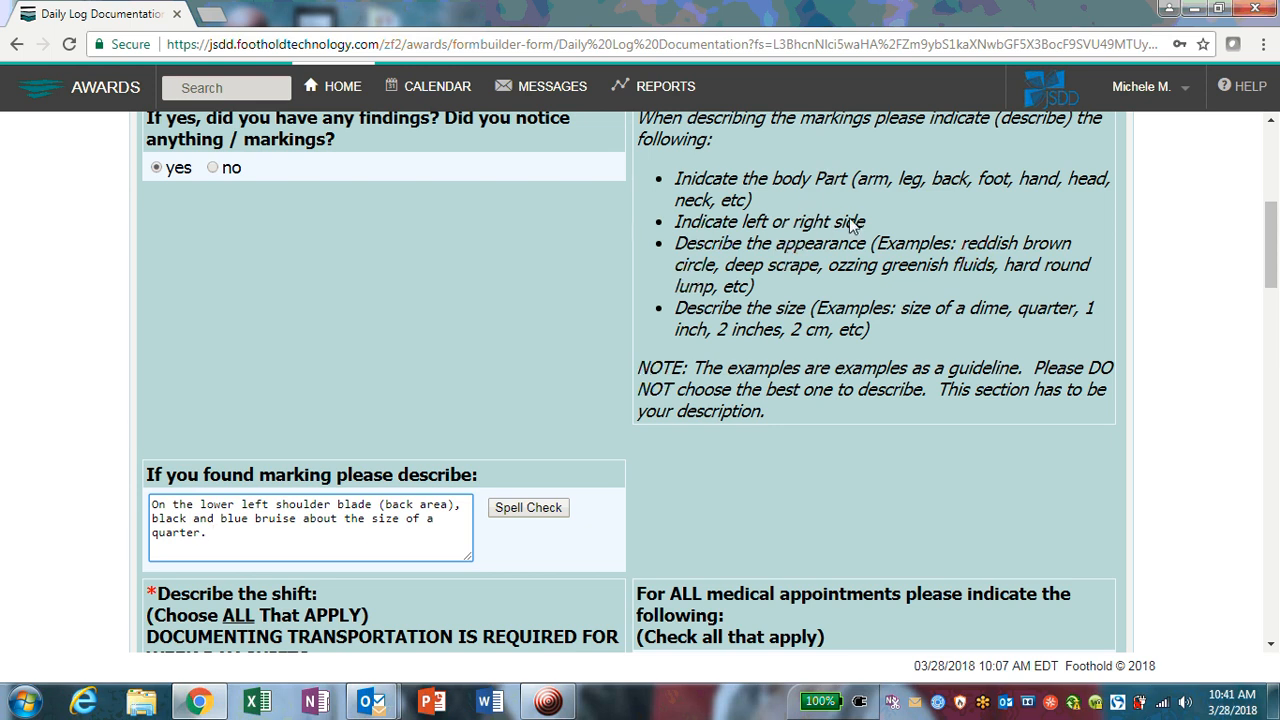
scroll(850, 219, "down", 1)
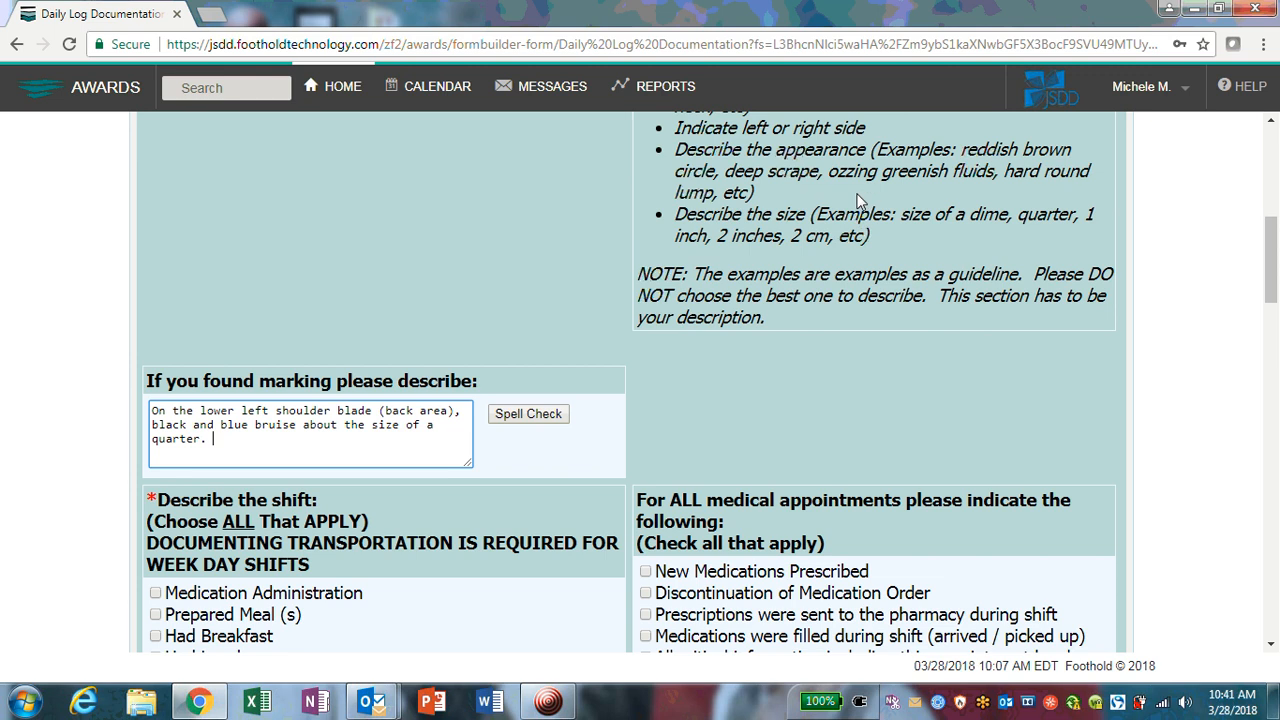
scroll(860, 195, "down", 1)
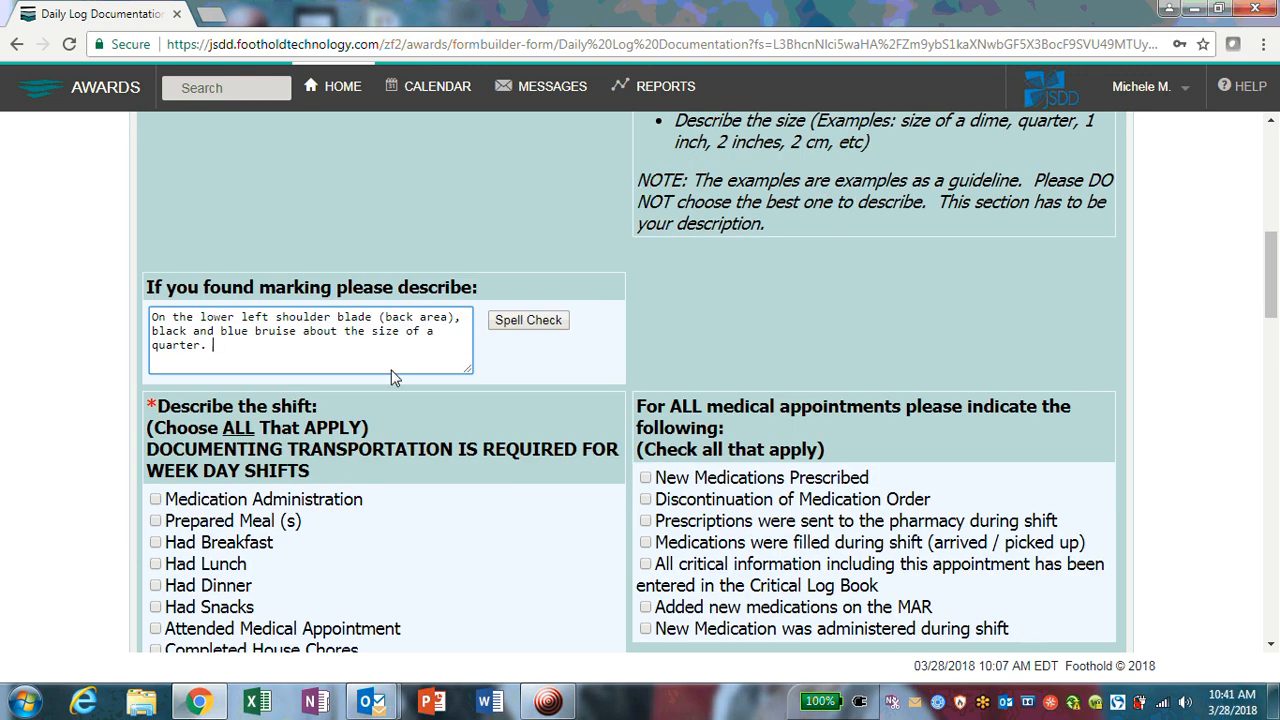
scroll(388, 340, "down", 2)
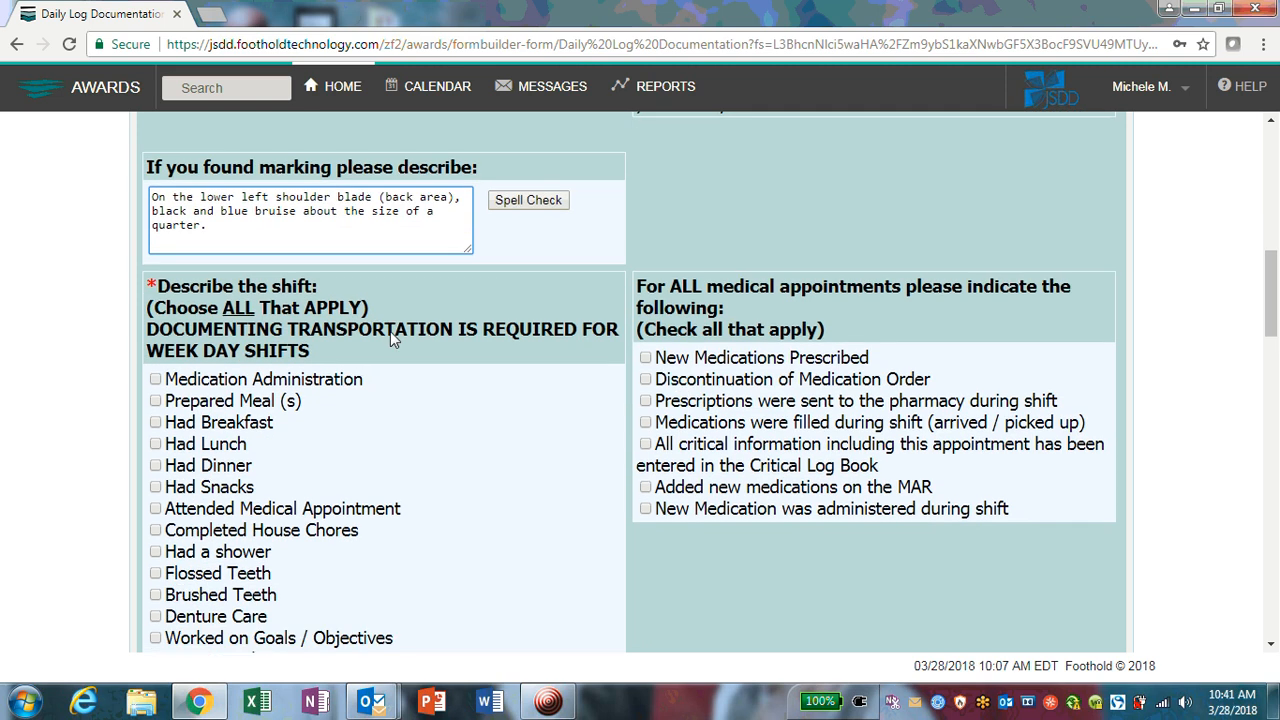
left_click_drag(170, 219, 327, 224)
left_click(327, 224)
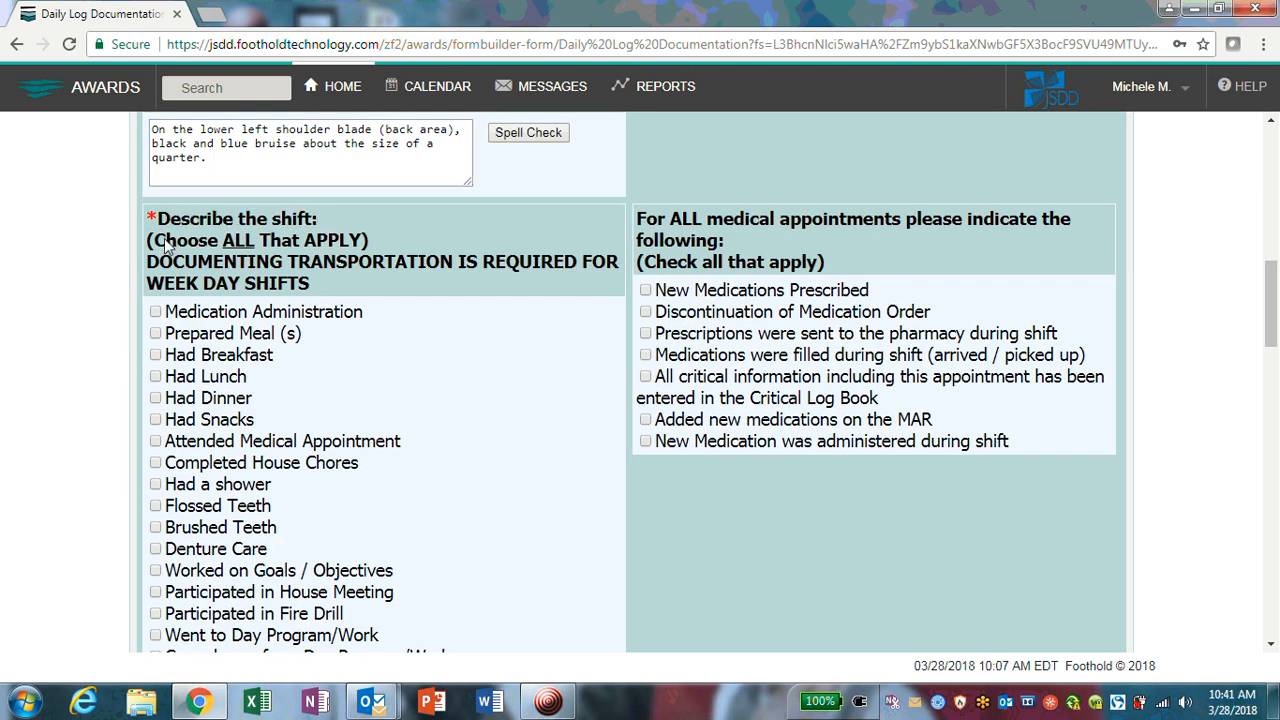
left_click_drag(155, 244, 363, 248)
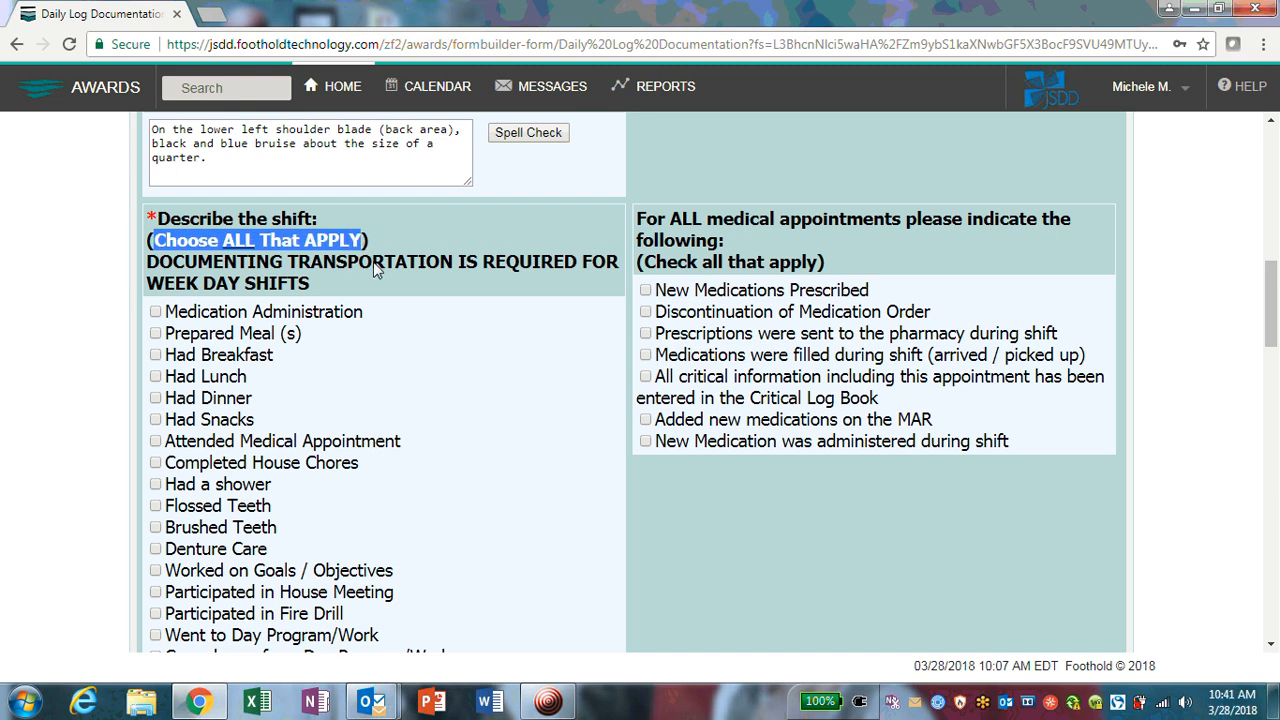
left_click(406, 342)
scroll(405, 340, "down", 1)
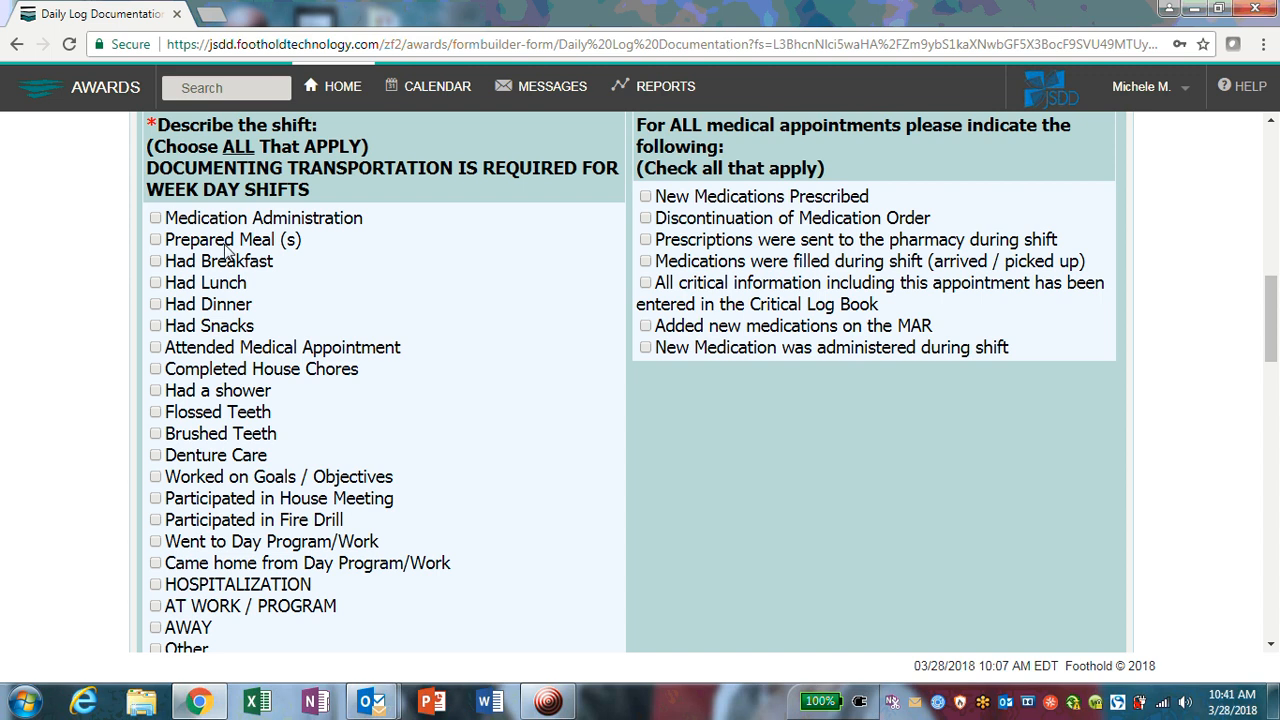
scroll(305, 277, "up", 10)
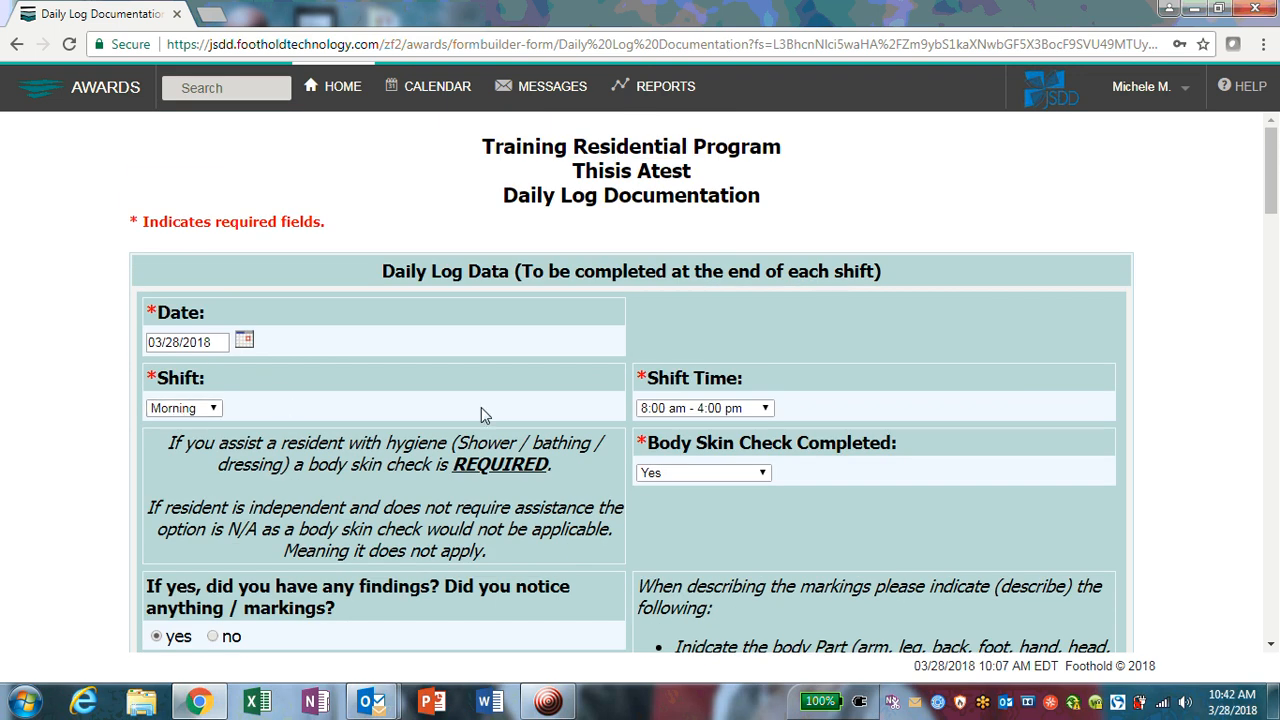
scroll(557, 402, "down", 1)
scroll(554, 397, "down", 10)
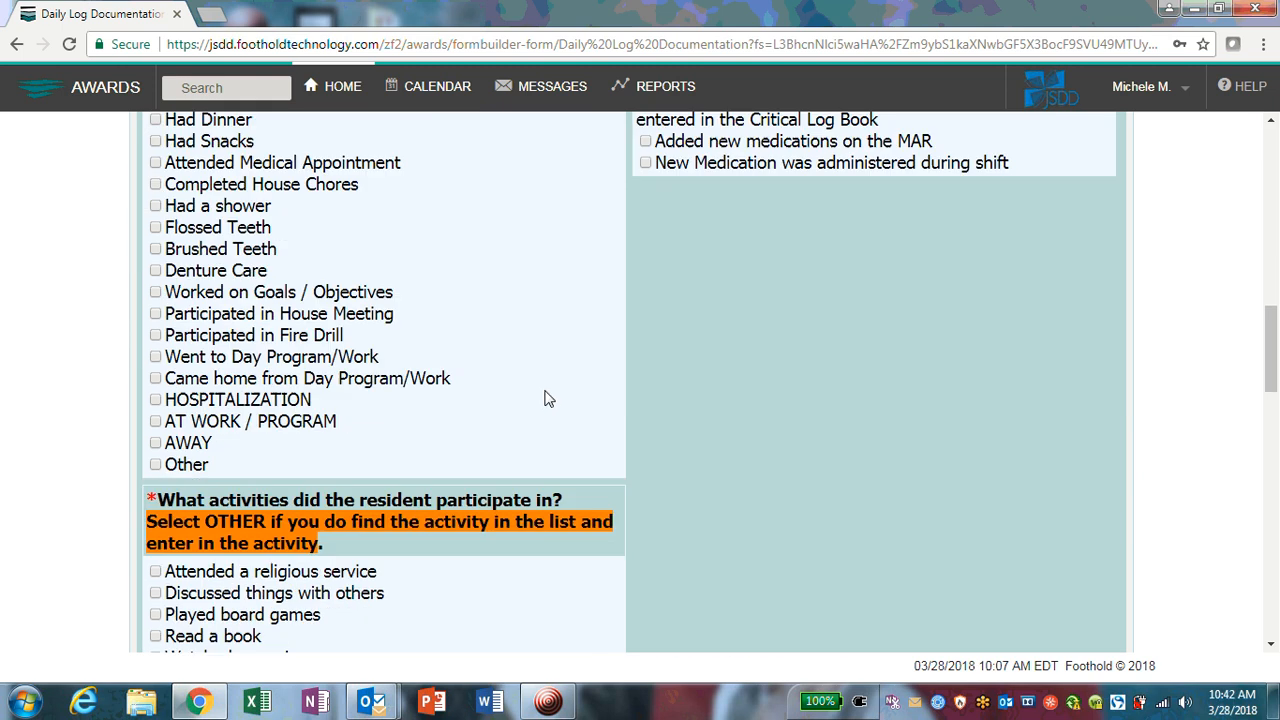
scroll(543, 398, "up", 3)
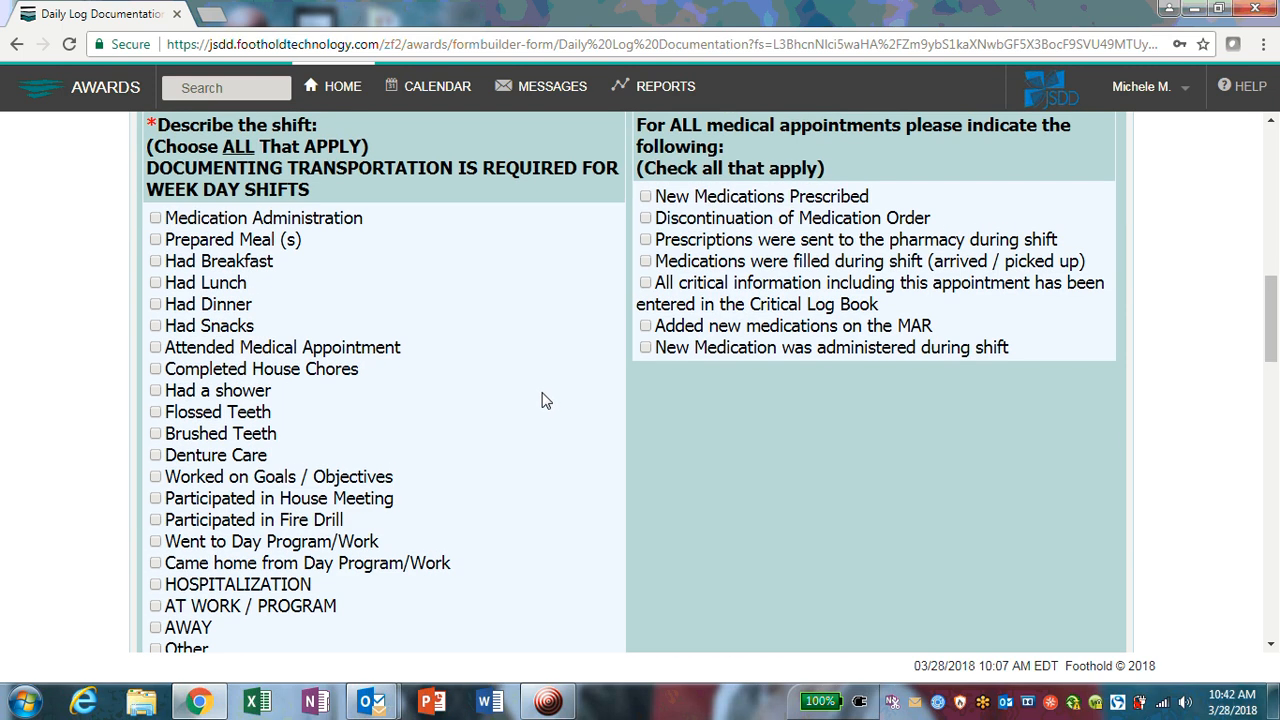
scroll(537, 399, "up", 10)
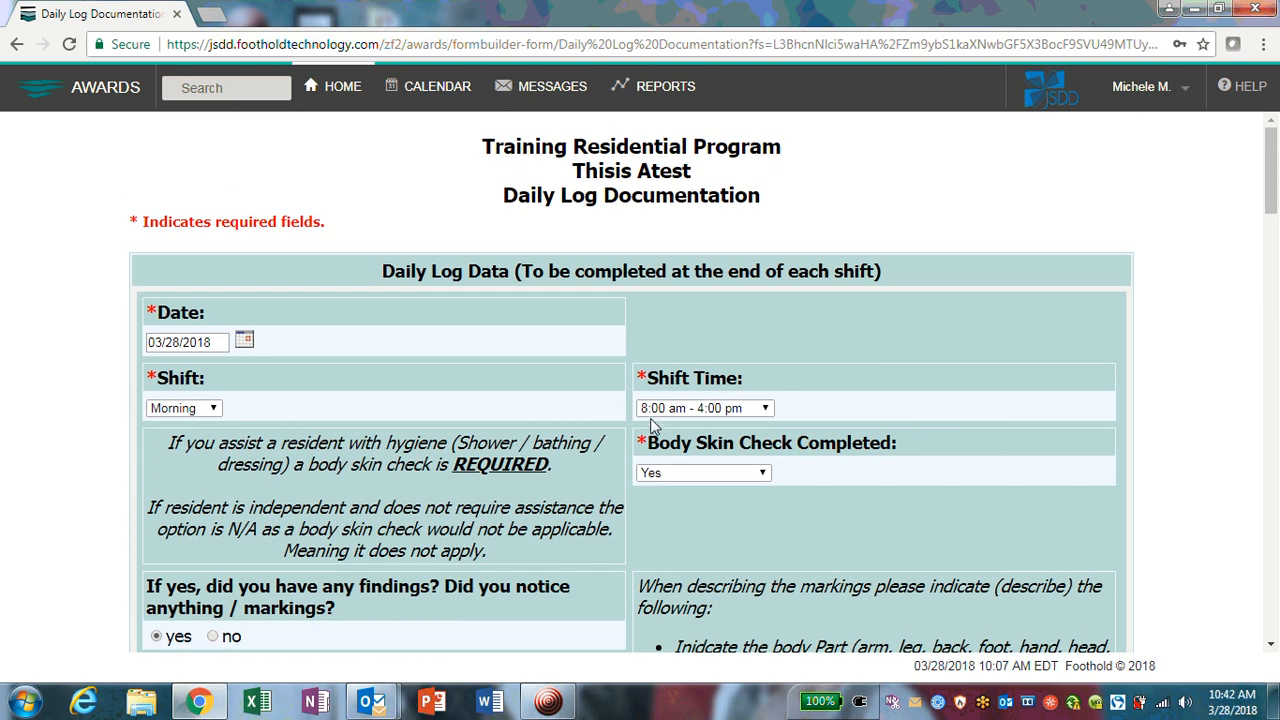
scroll(650, 460, "down", 12)
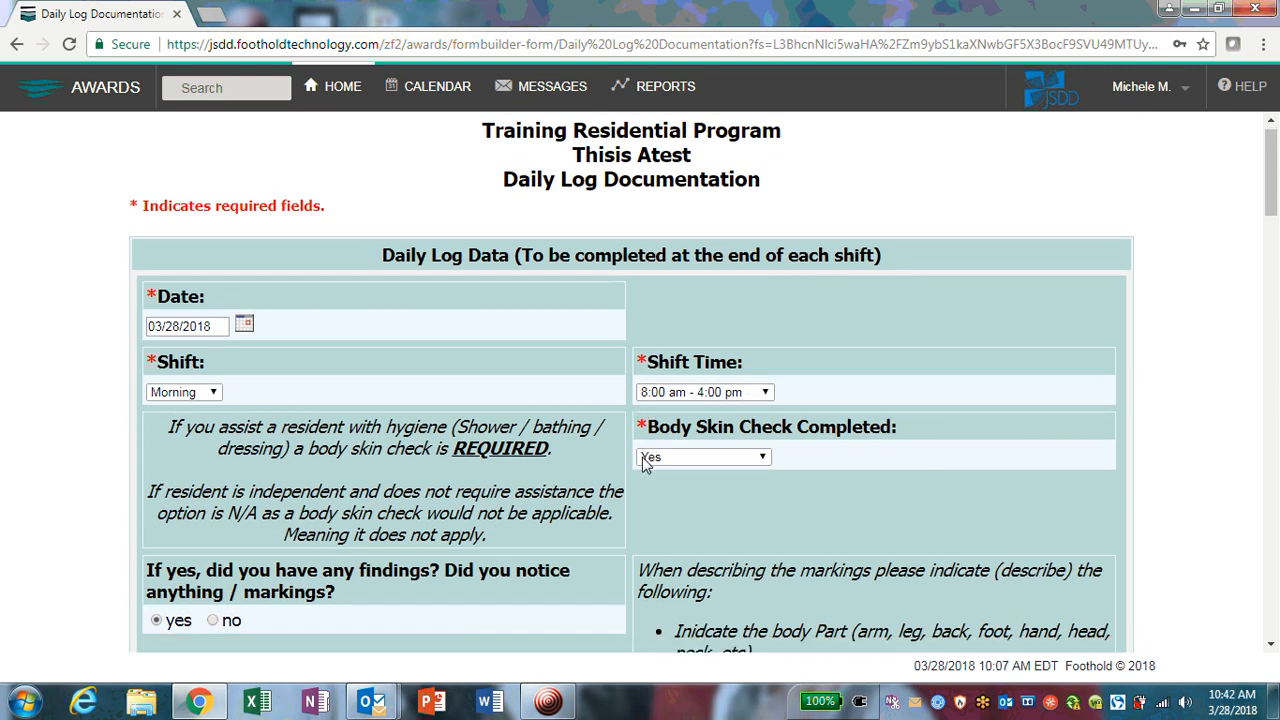
scroll(645, 465, "up", 1)
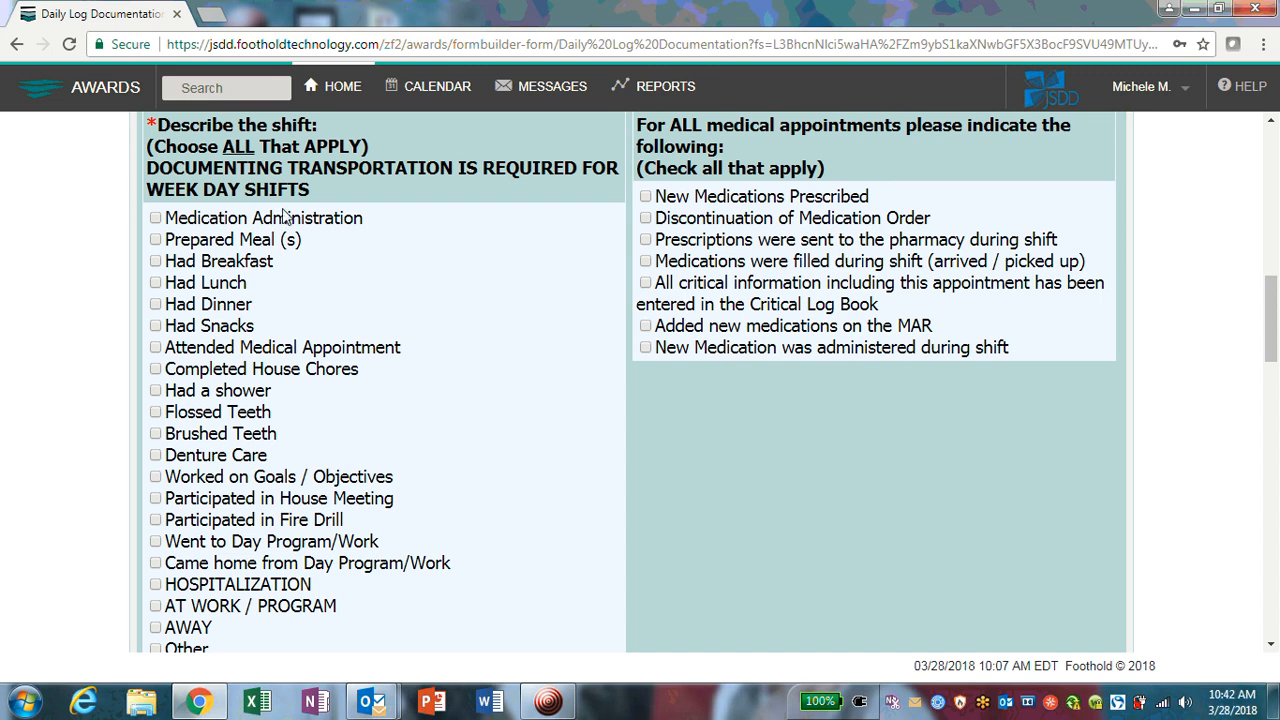
Step: Tick Medication Administration, Prepared Meal (s), Had Breakfast, Had Lunch and Had Snacks
scroll(338, 249, "down", 1)
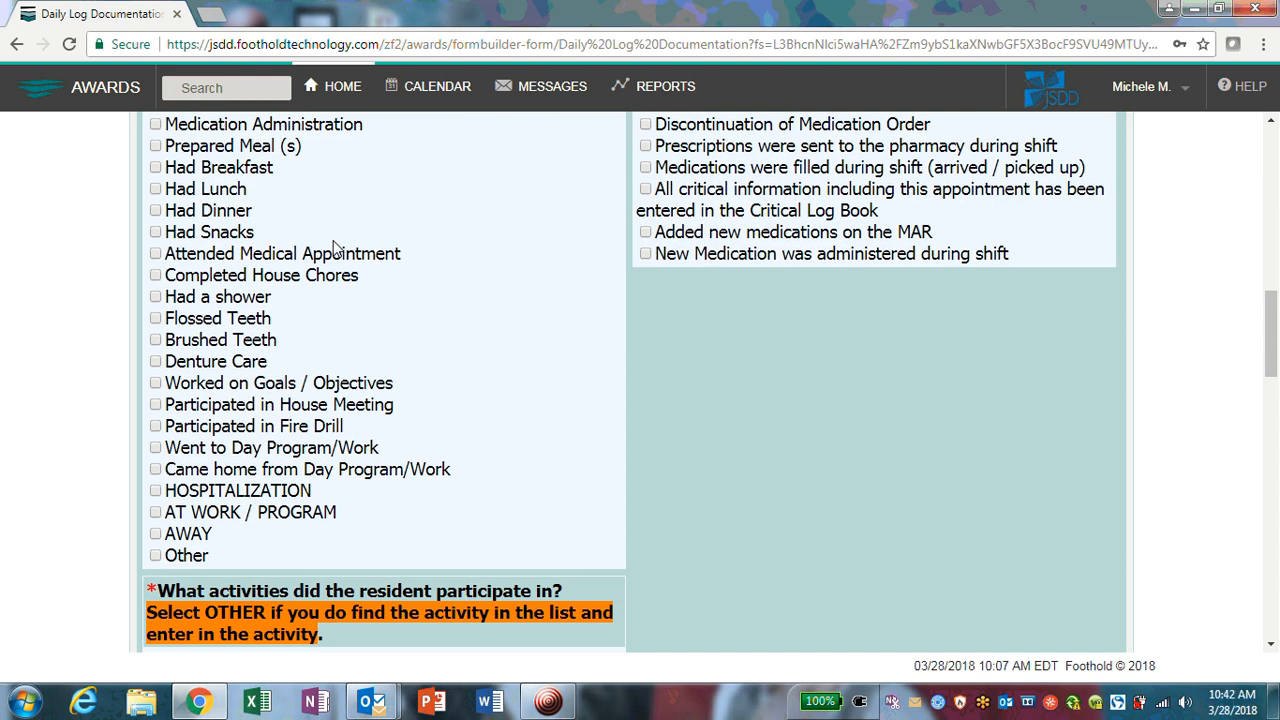
left_click(155, 125)
left_click(157, 147)
left_click(155, 167)
left_click(155, 189)
left_click(157, 232)
scroll(409, 233, "up", 15)
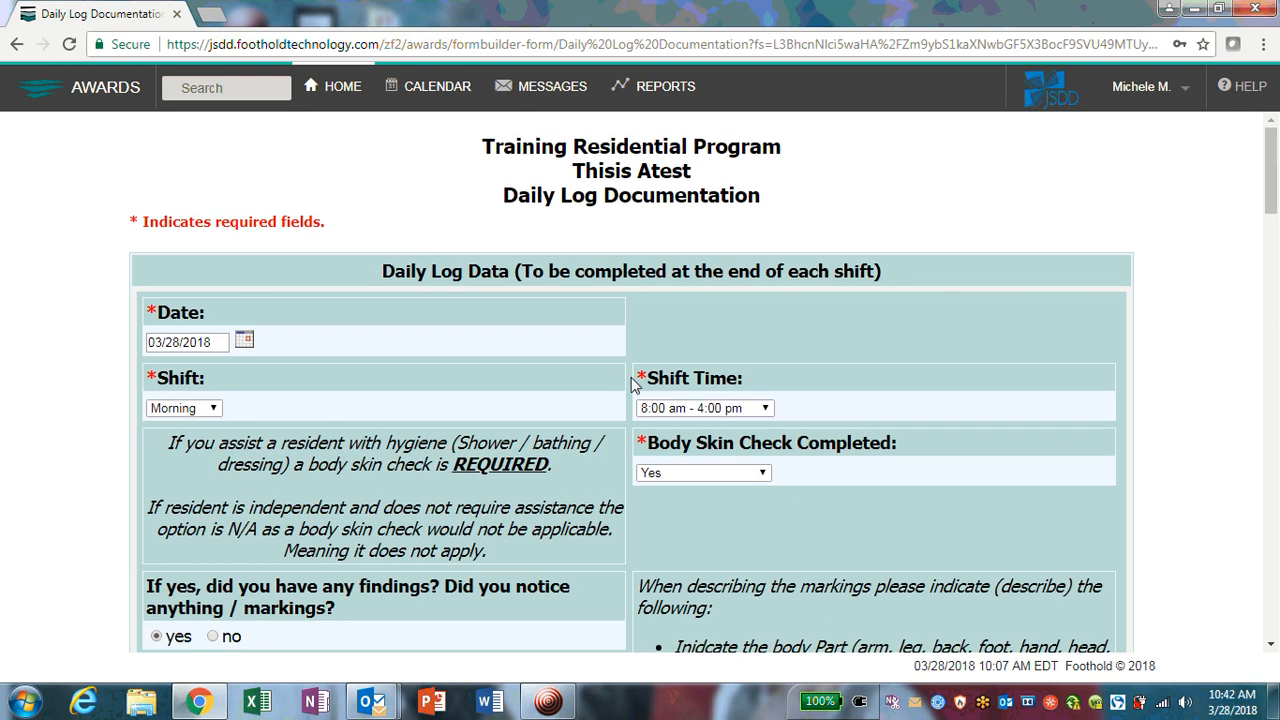
scroll(730, 420, "down", 1)
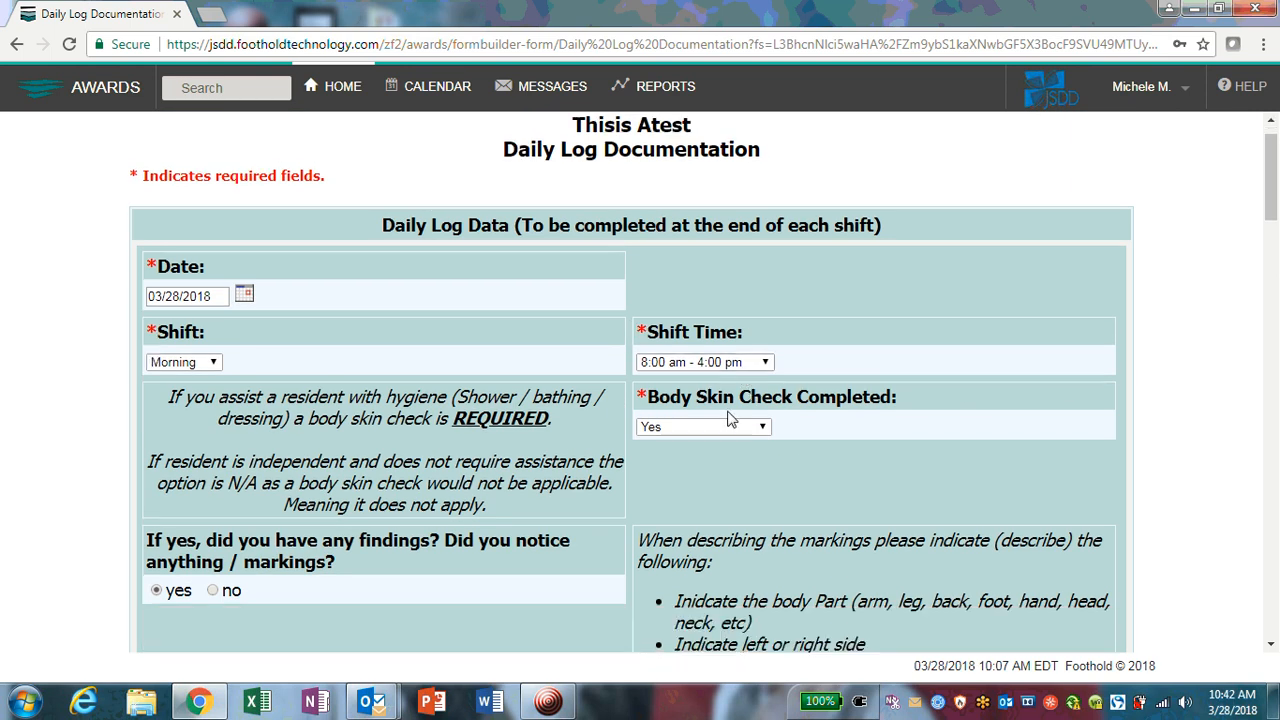
scroll(730, 420, "down", 12)
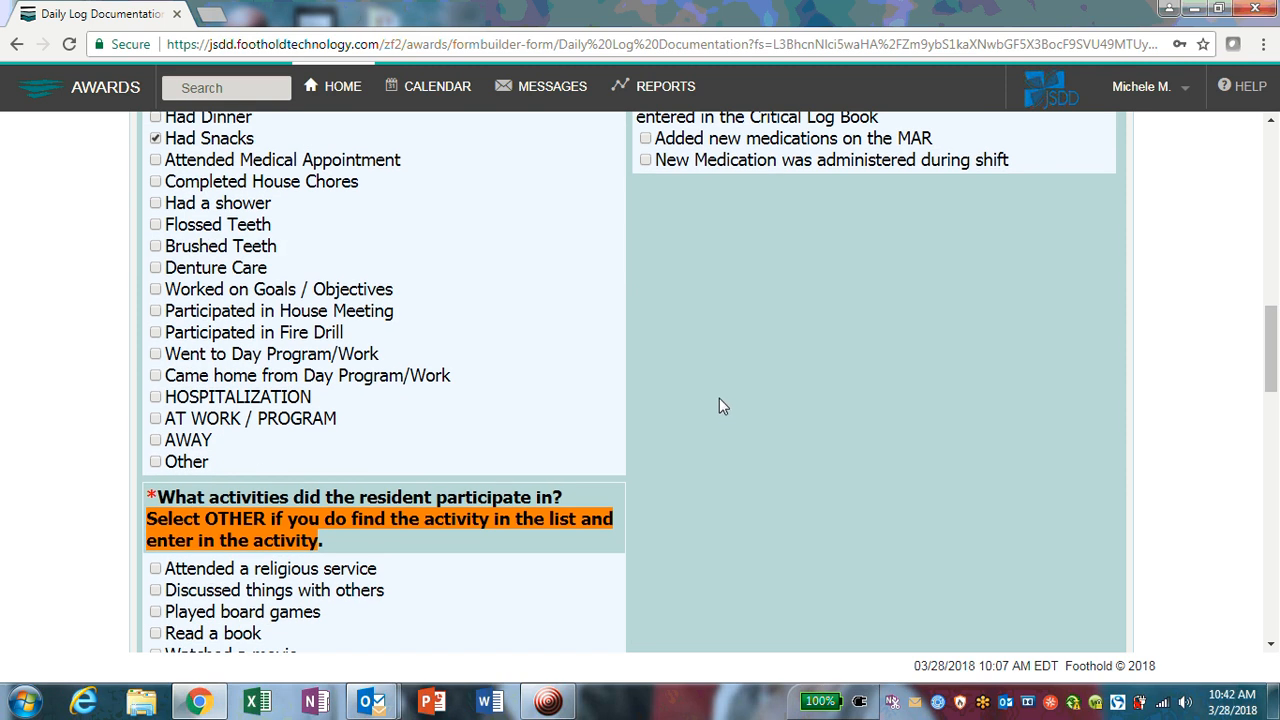
scroll(722, 405, "up", 1)
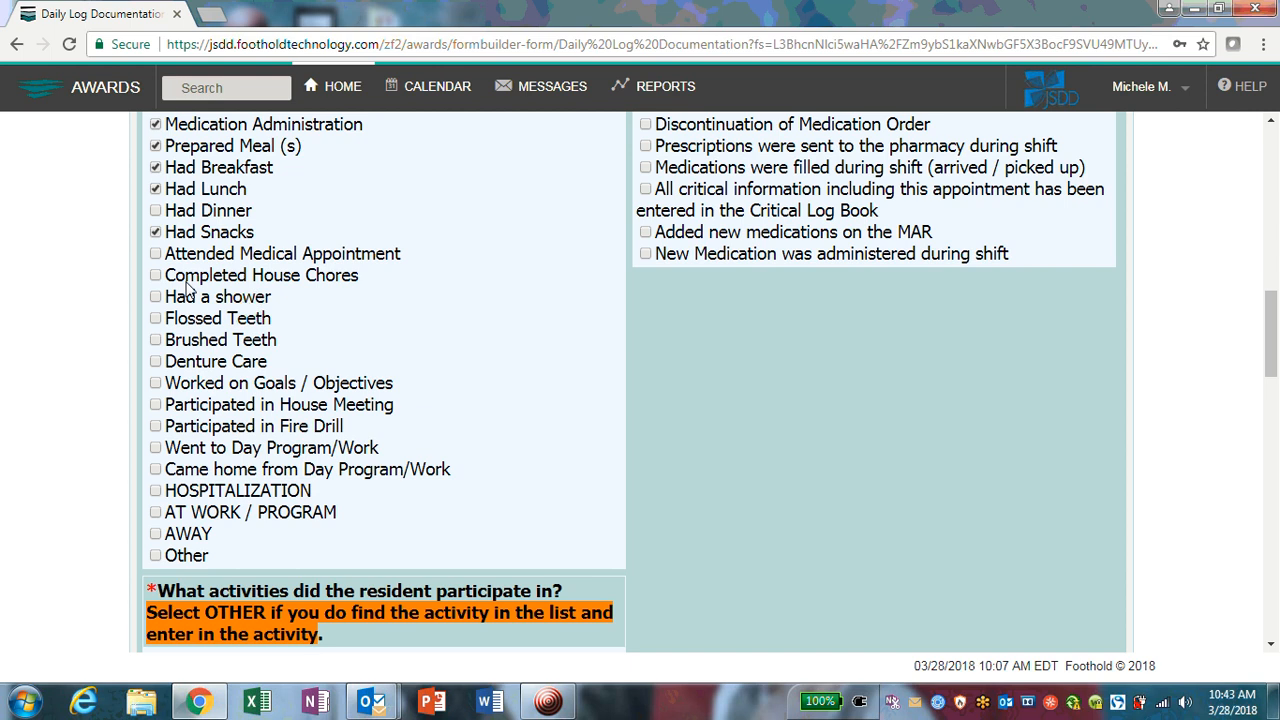
Step: Tick Completed House Chores, Had a shower, Flossed Teeth, Brushed Teeth and Worked on Goals / Objectives
left_click(155, 276)
scroll(370, 300, "down", 1)
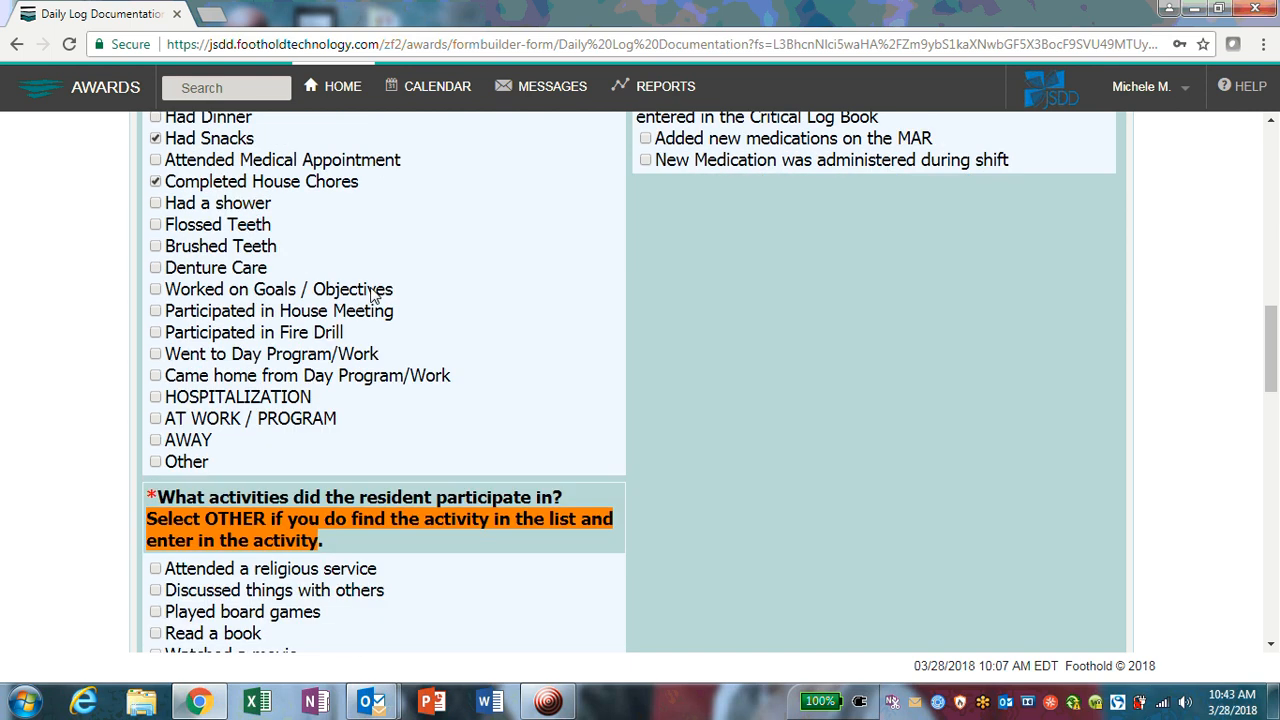
scroll(371, 294, "up", 1)
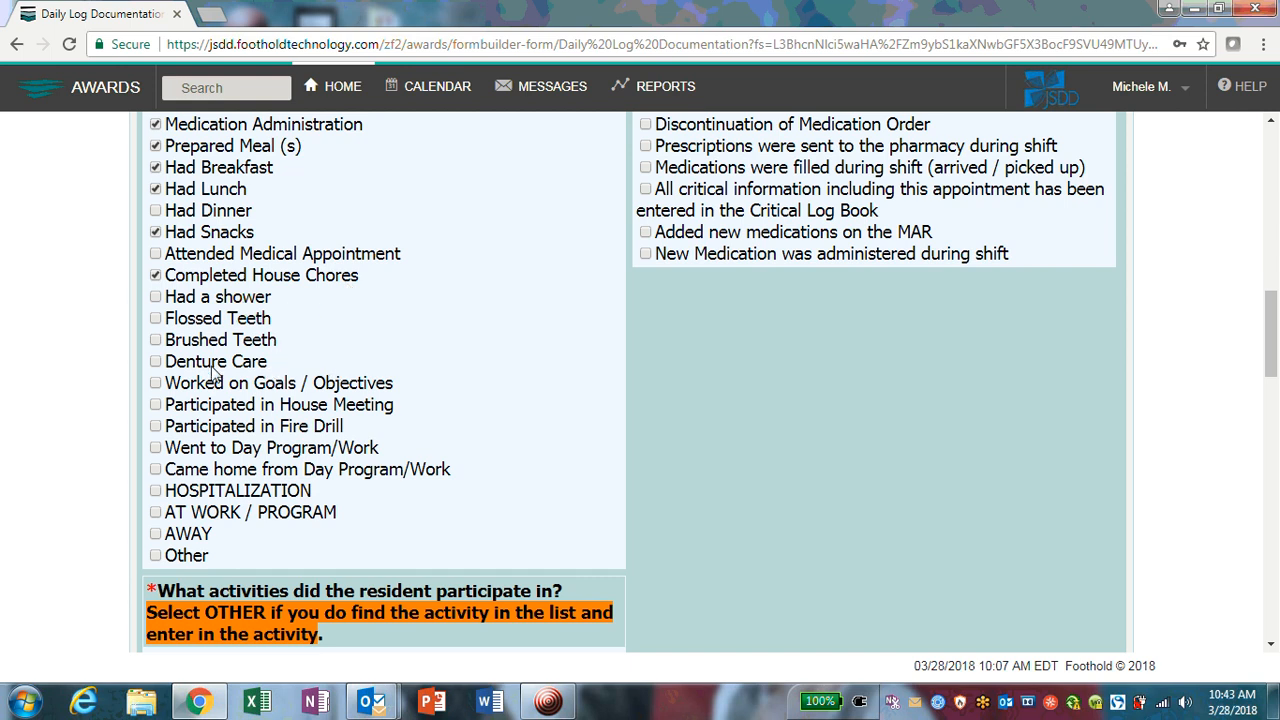
left_click_drag(272, 368, 163, 366)
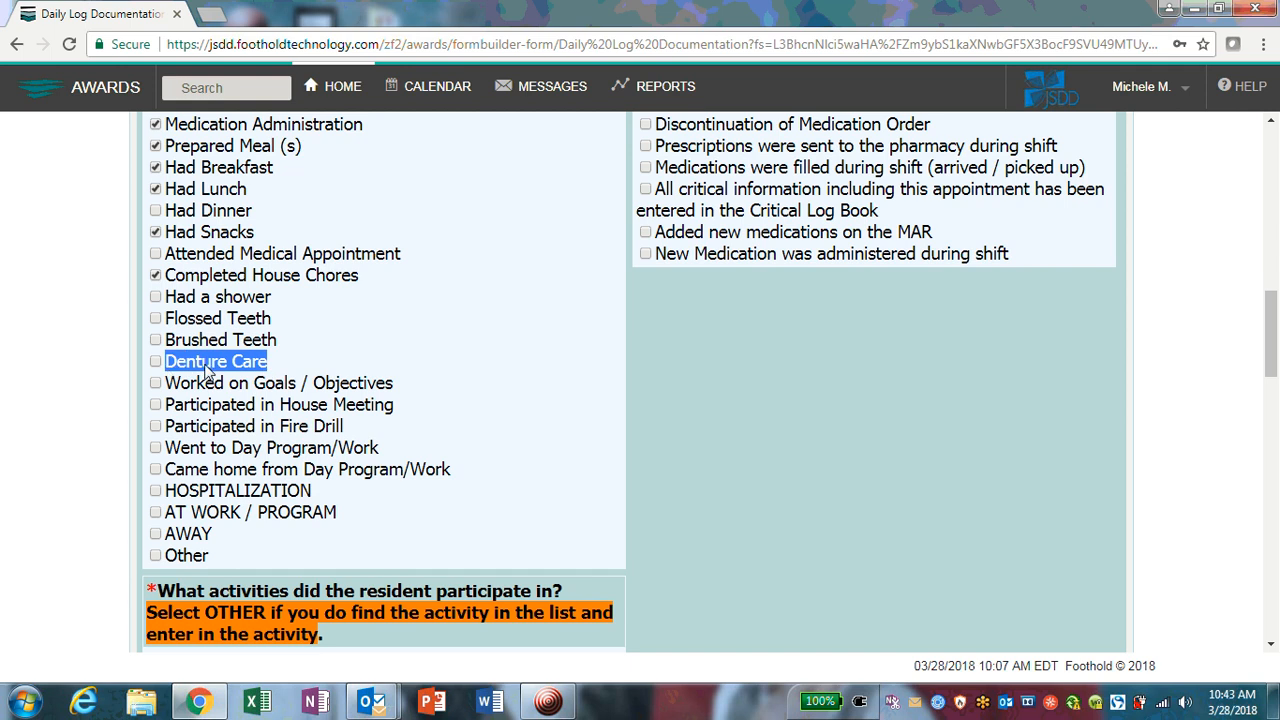
left_click(285, 375)
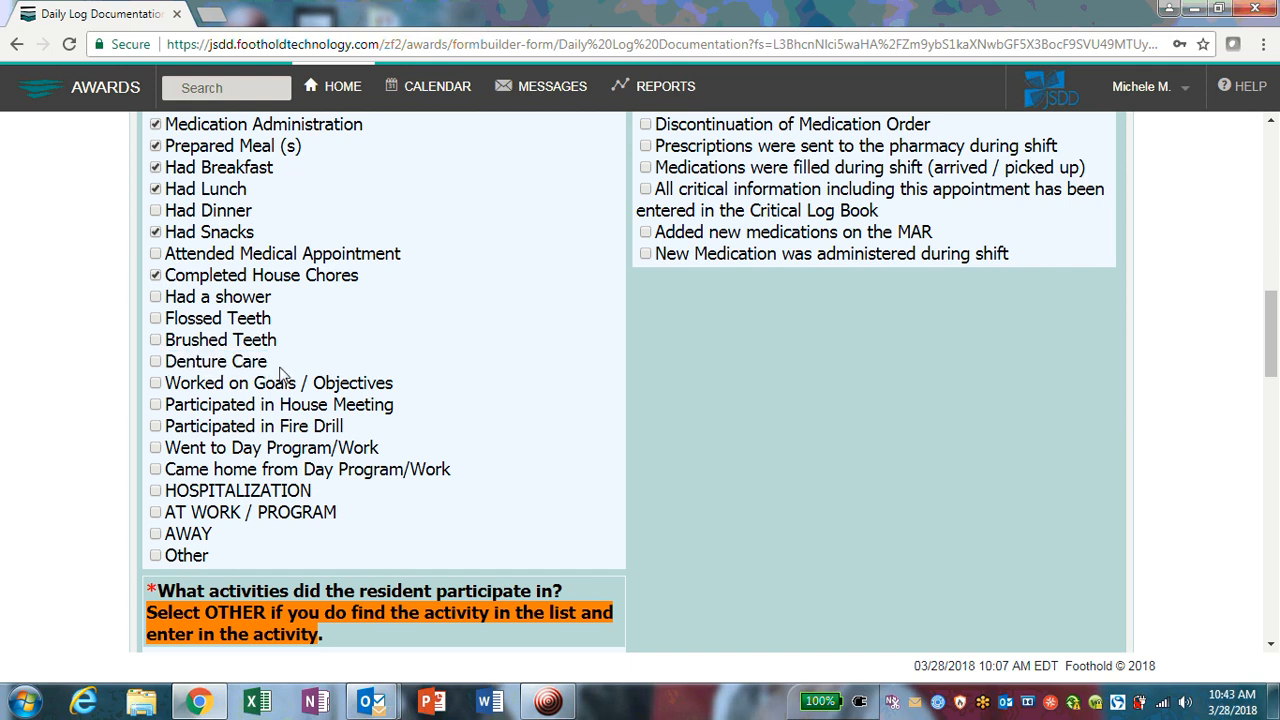
left_click(155, 298)
left_click(155, 318)
left_click(155, 340)
scroll(360, 418, "down", 1)
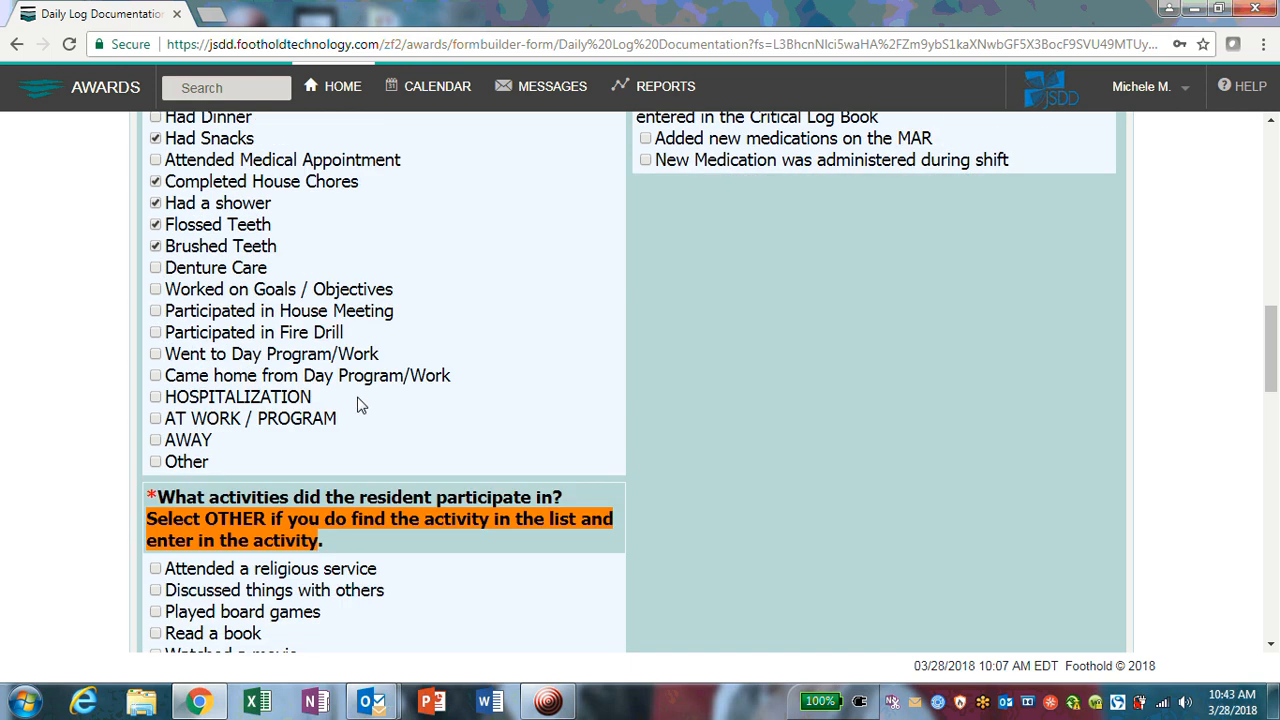
left_click(155, 289)
Step: Highlight the House Meeting, Fire Drill, Day Program/Work, Hospitalization and At Work options for emphasis
left_click_drag(281, 317, 405, 322)
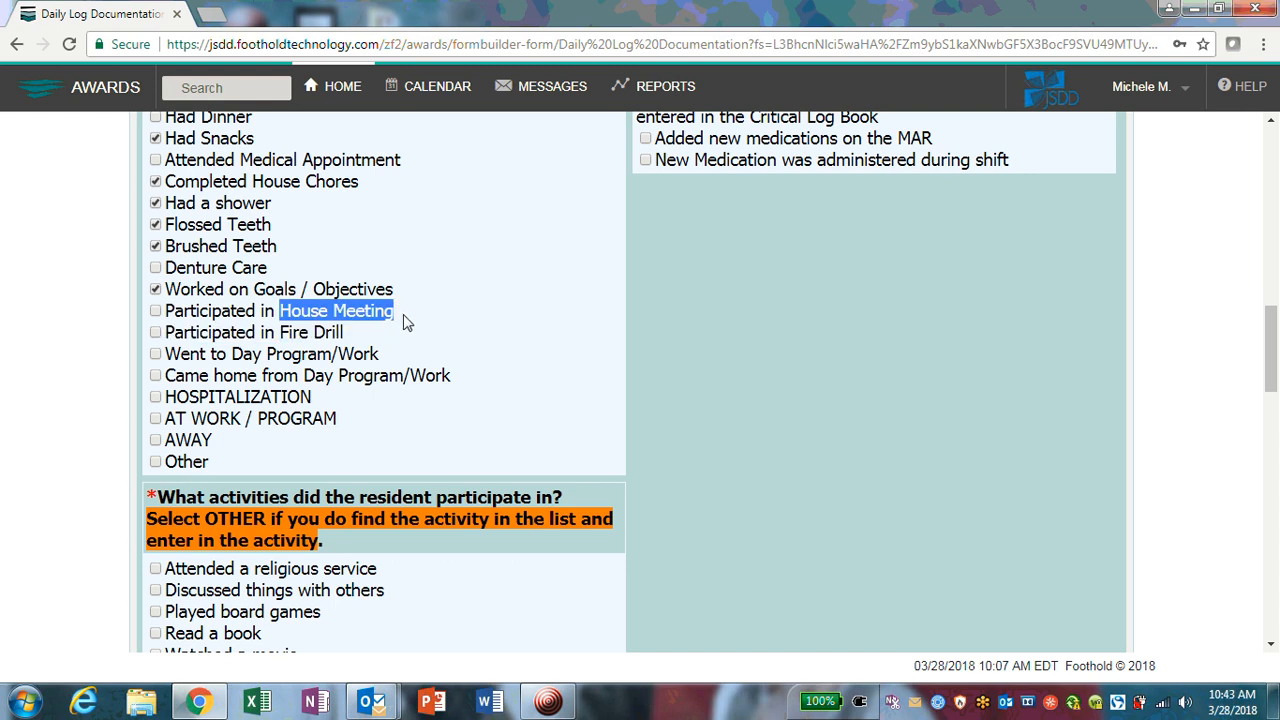
mouse_move(175, 316)
left_mouse_down()
mouse_move(355, 340)
mouse_move(395, 331)
mouse_move(380, 320)
mouse_move(335, 337)
mouse_move(166, 338)
left_mouse_up()
left_click(363, 338)
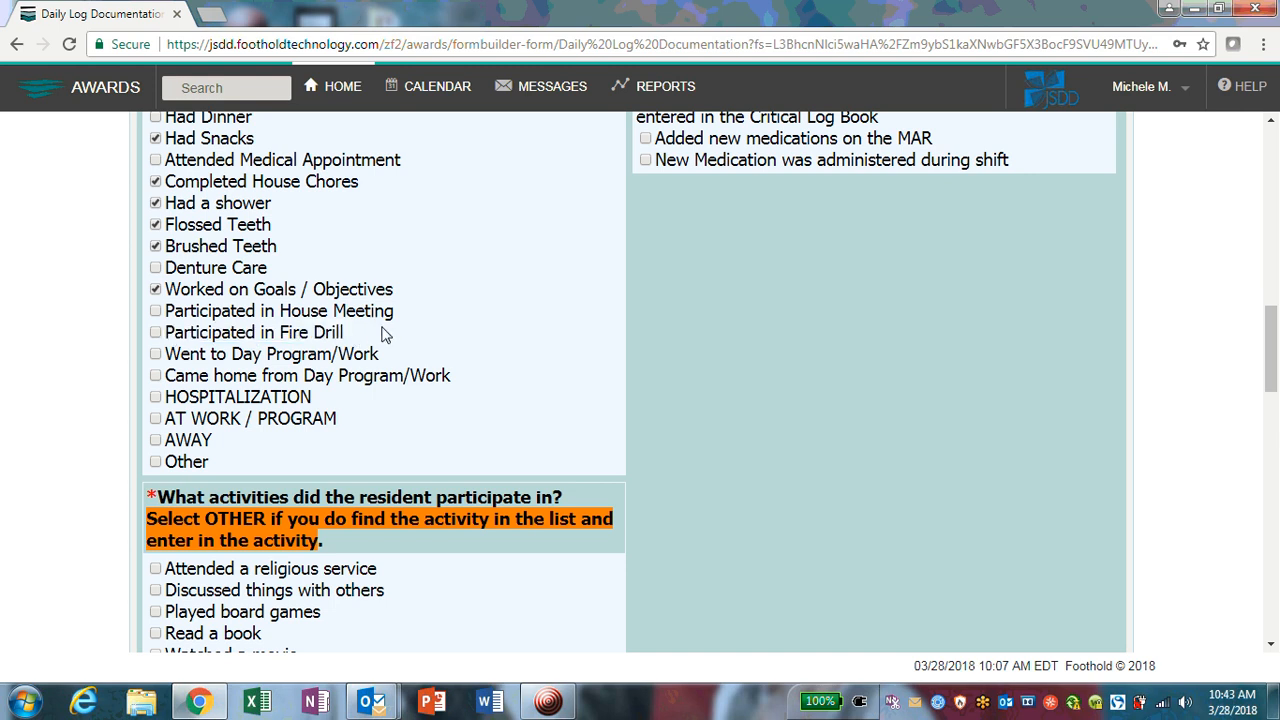
scroll(398, 332, "down", 2)
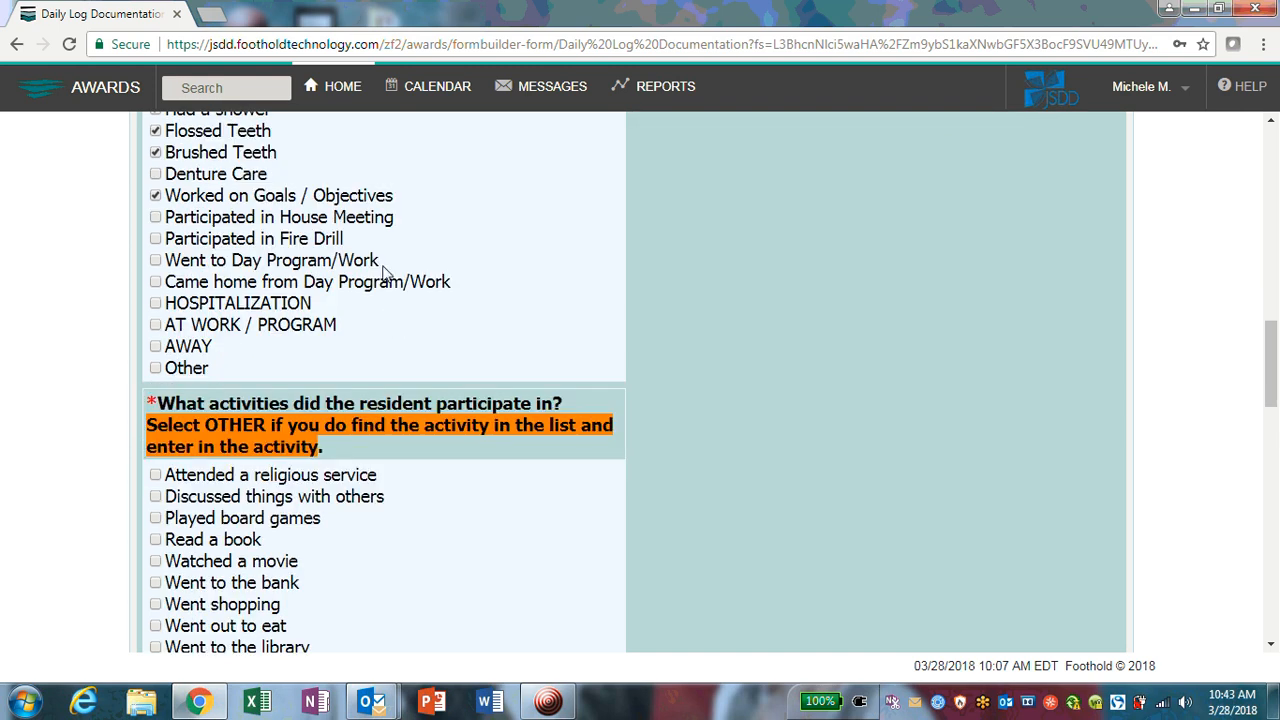
left_click_drag(383, 268, 182, 272)
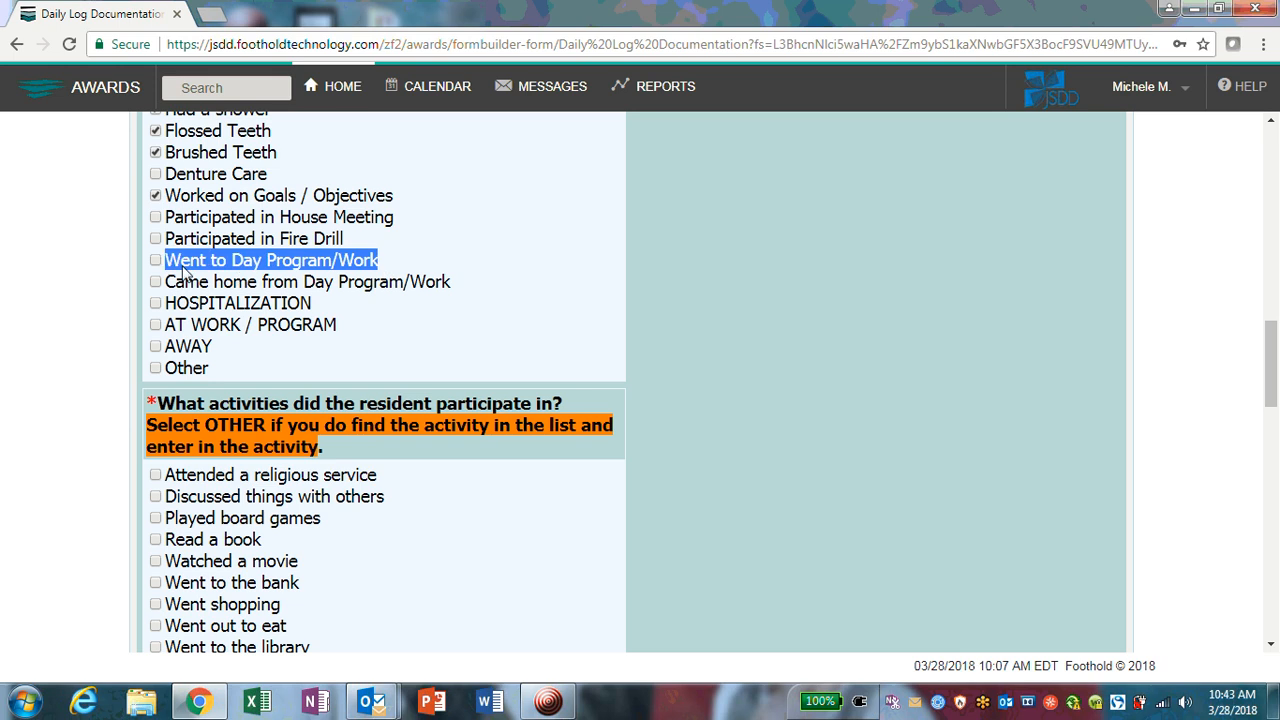
left_click(442, 240)
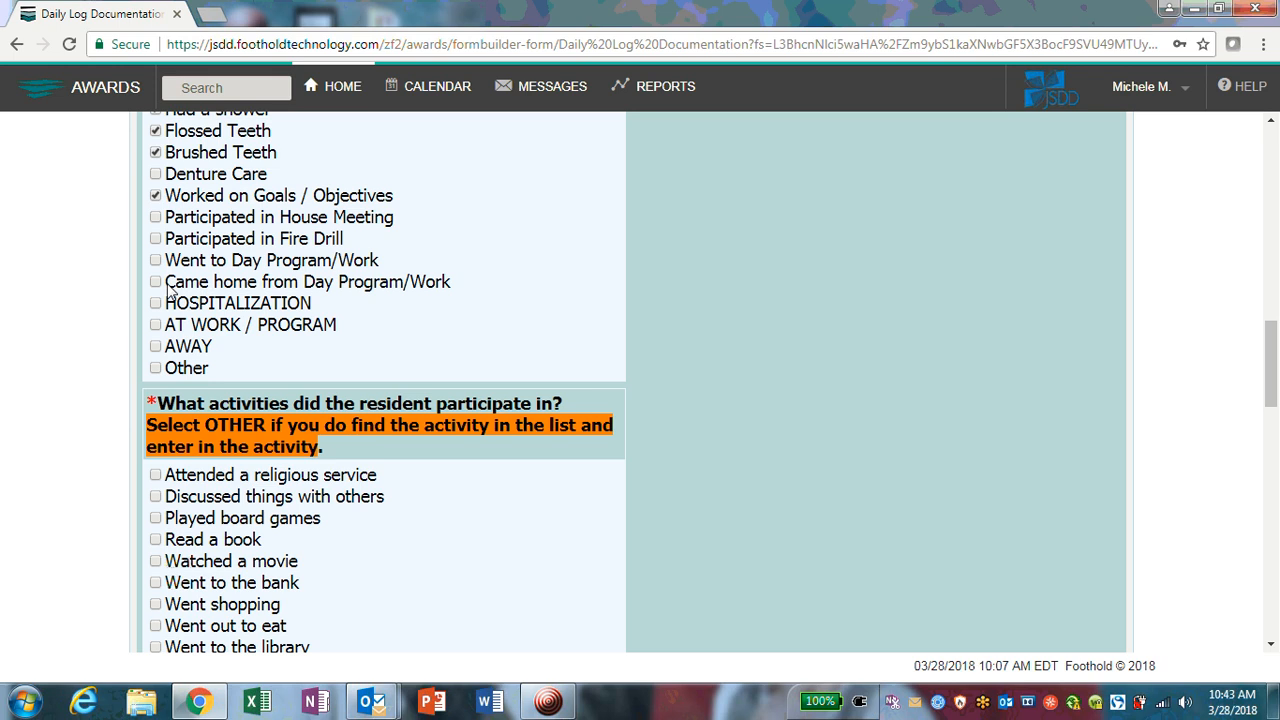
left_click_drag(166, 262, 394, 268)
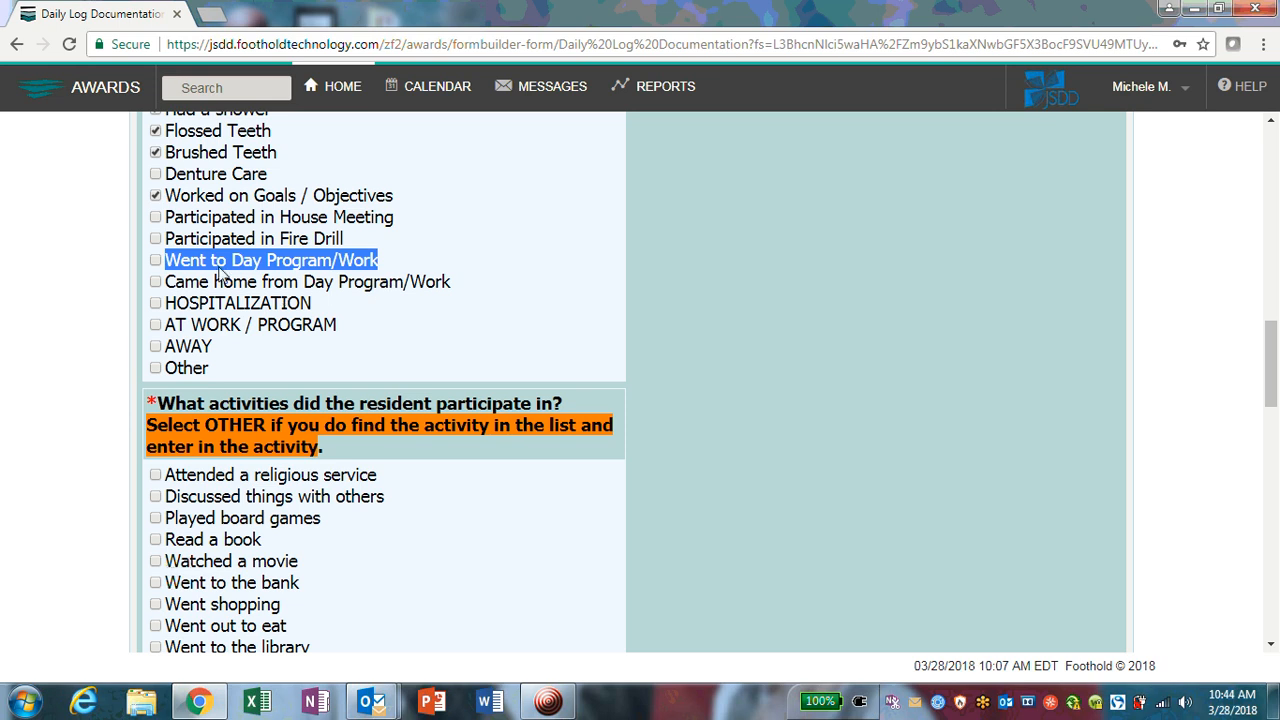
left_click_drag(200, 266, 376, 288)
left_click_drag(172, 282, 458, 292)
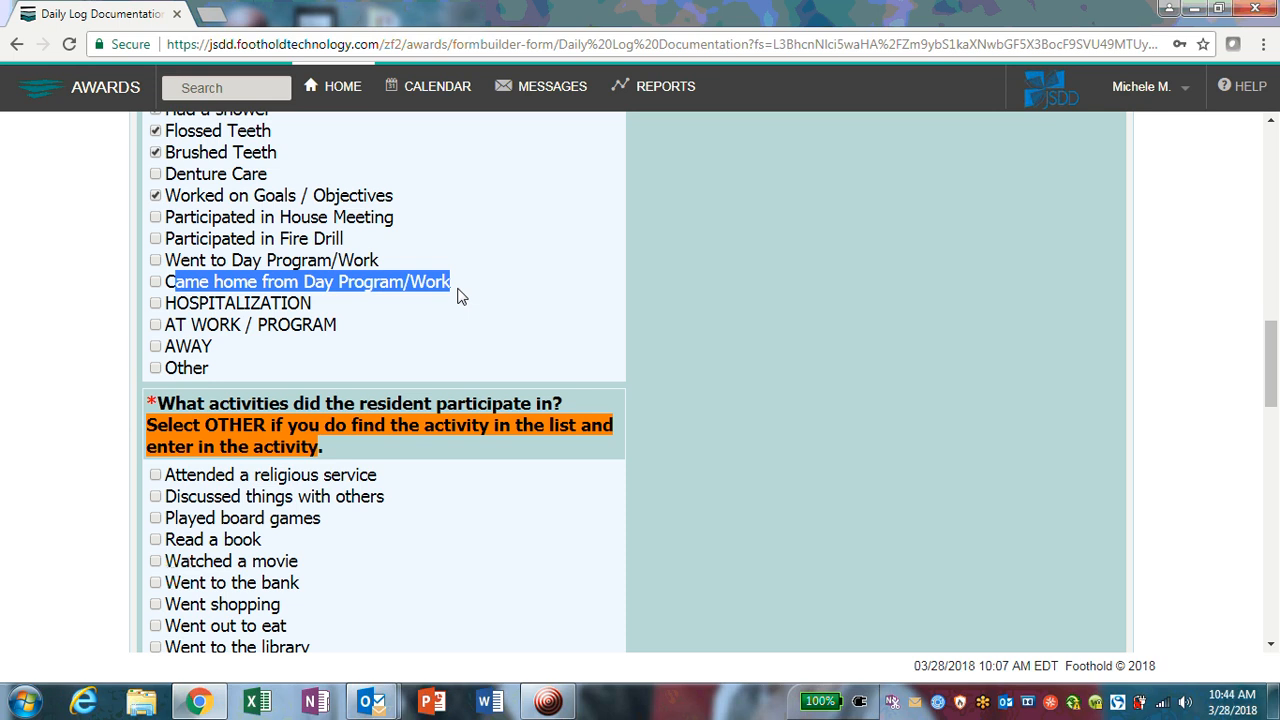
left_click(460, 296)
left_click_drag(167, 304, 230, 310)
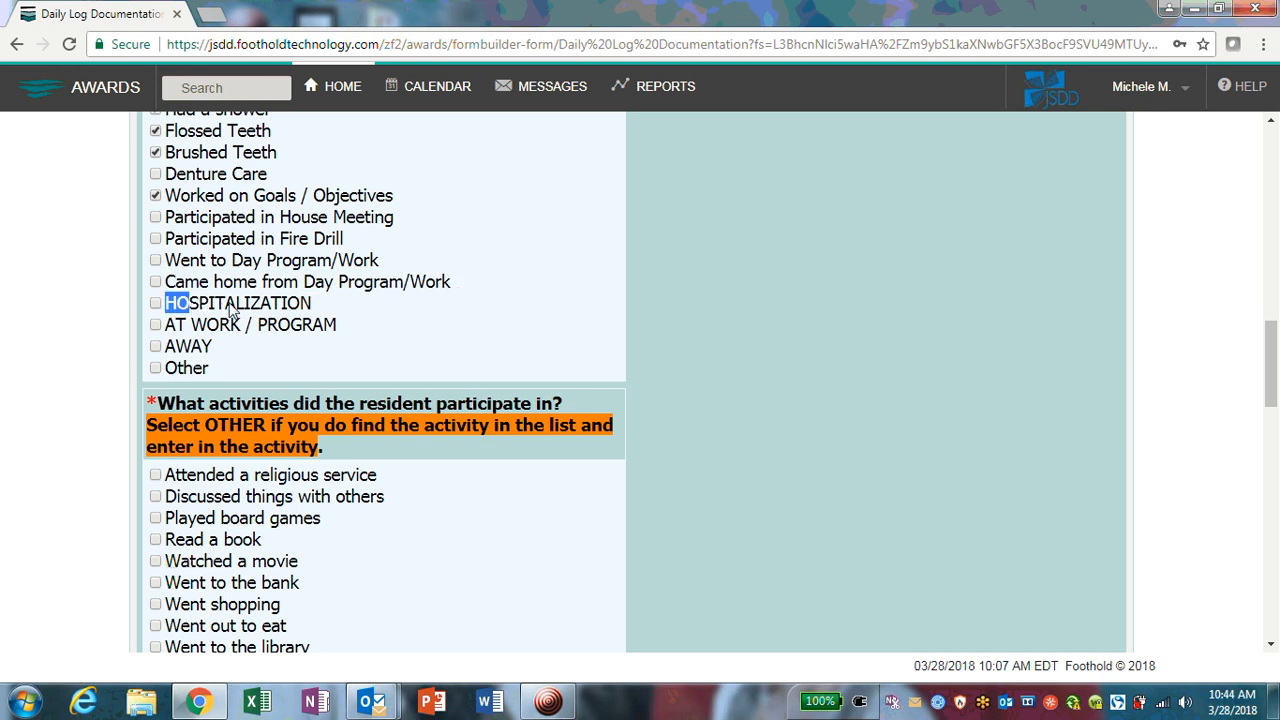
left_click(230, 310)
left_click_drag(345, 328, 165, 328)
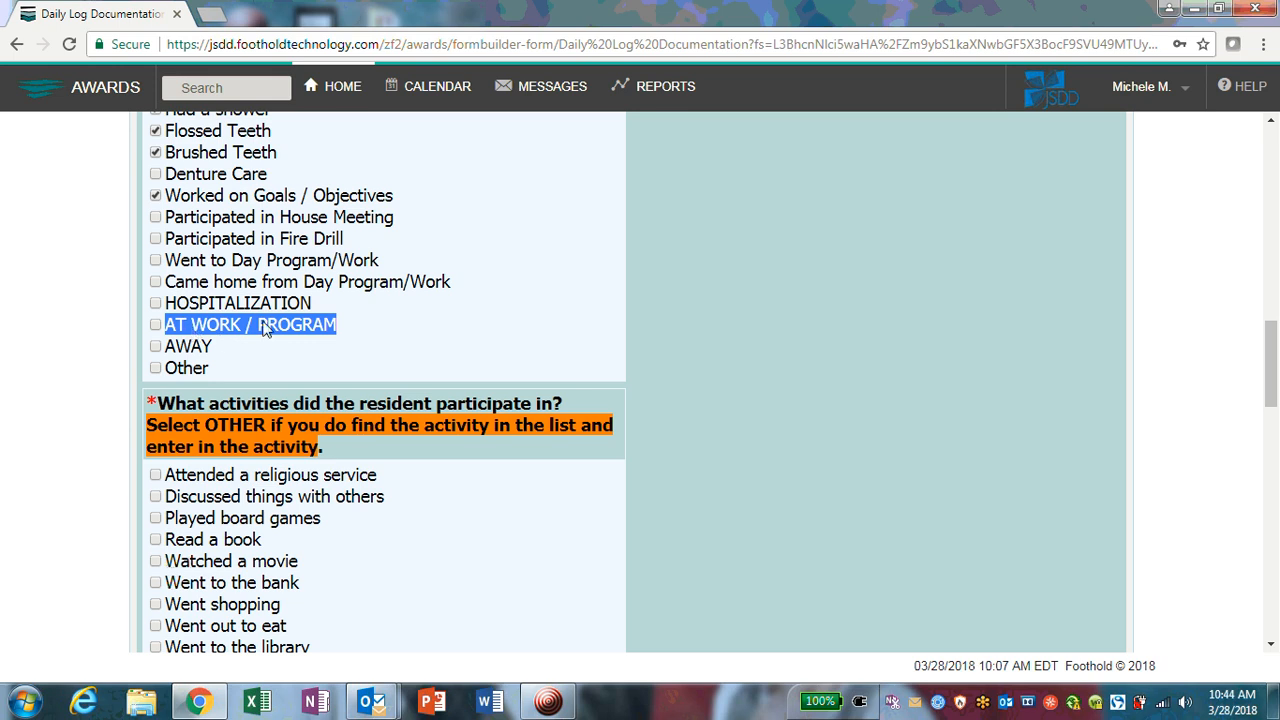
left_click(330, 330)
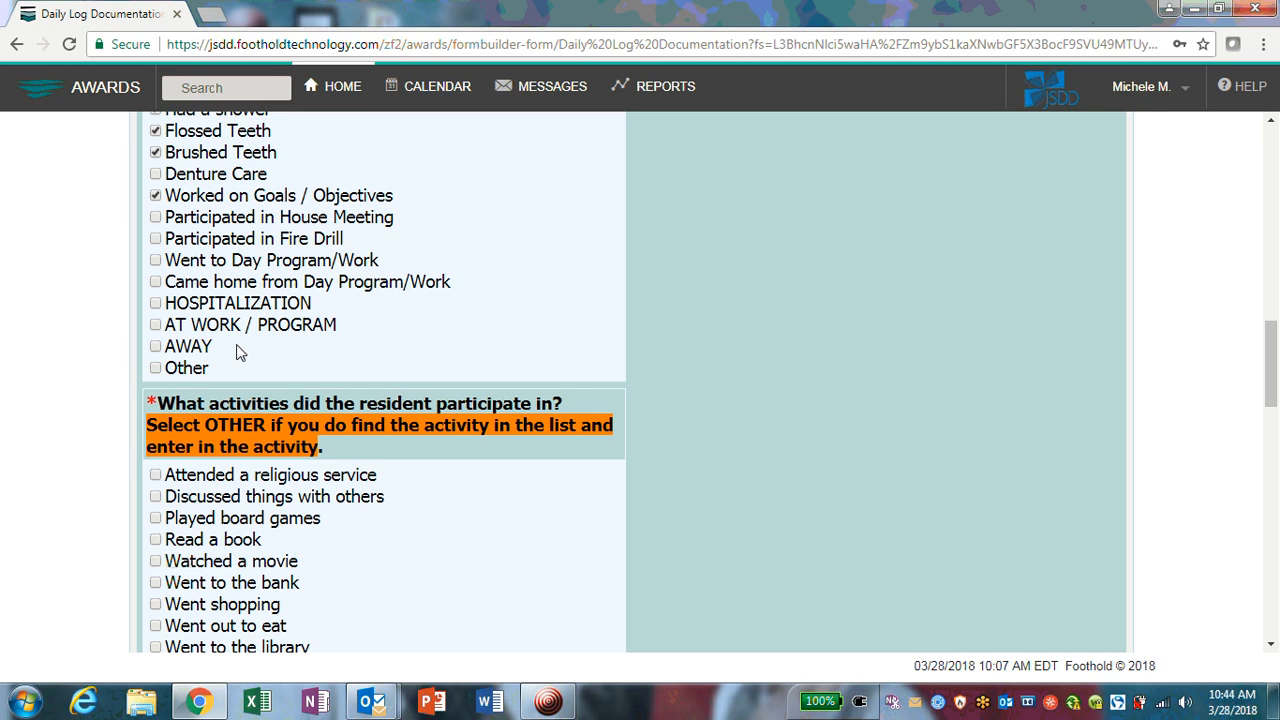
left_click(156, 369)
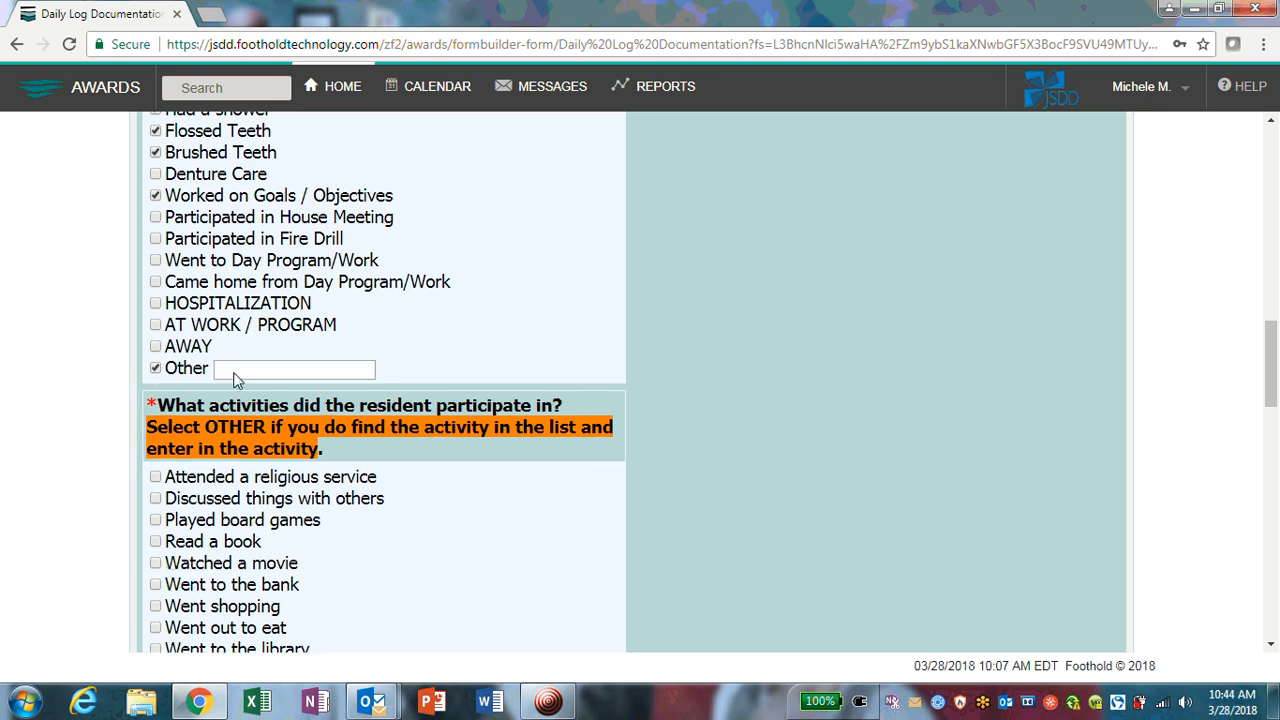
scroll(440, 362, "up", 15)
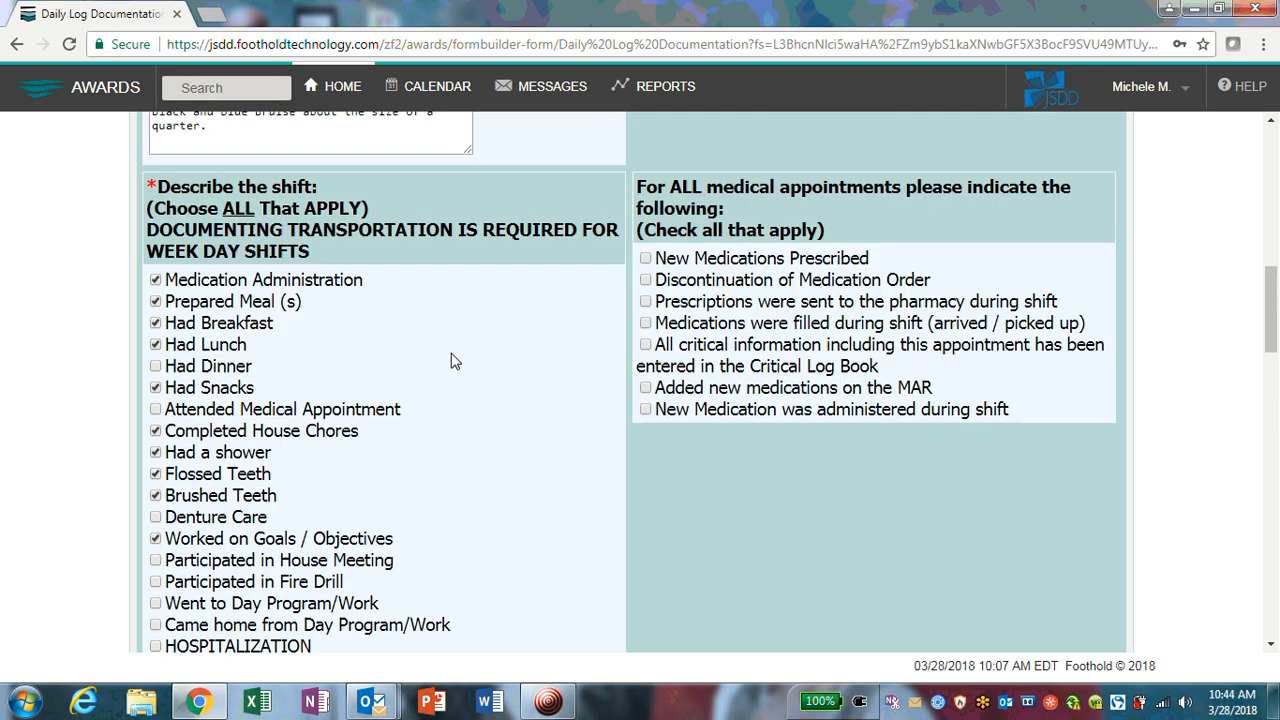
scroll(443, 362, "up", 5)
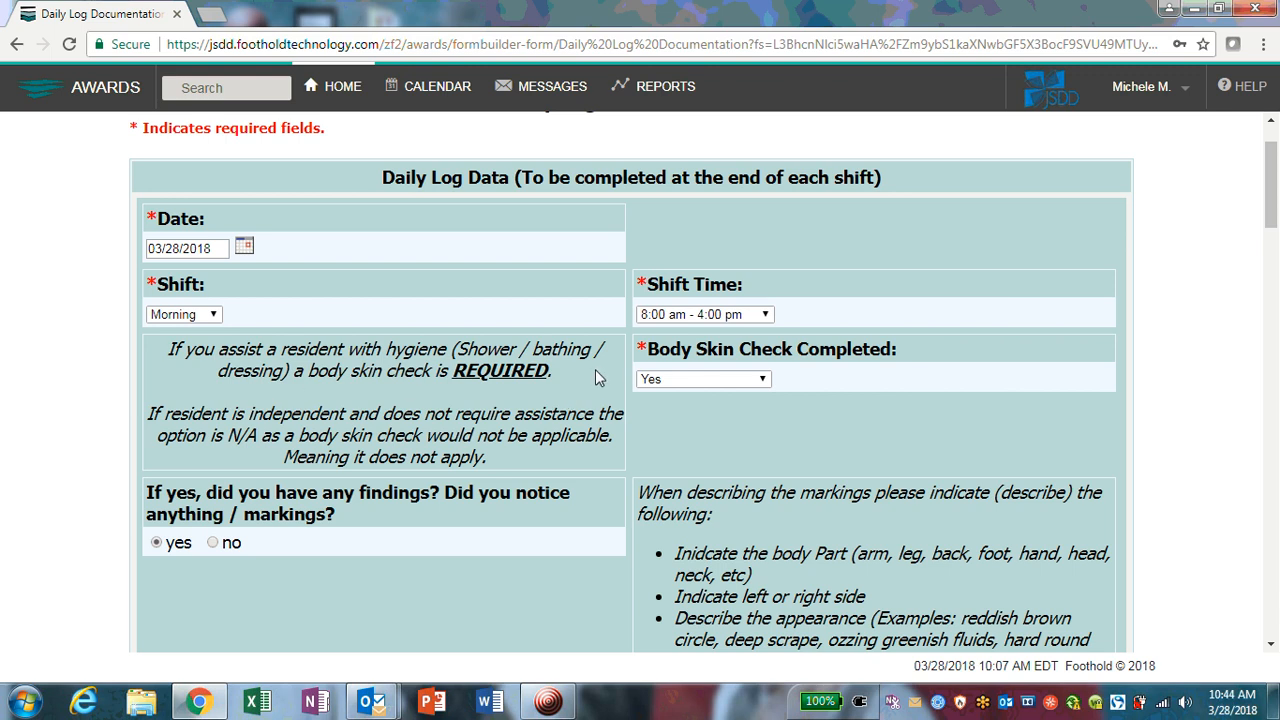
scroll(597, 368, "down", 10)
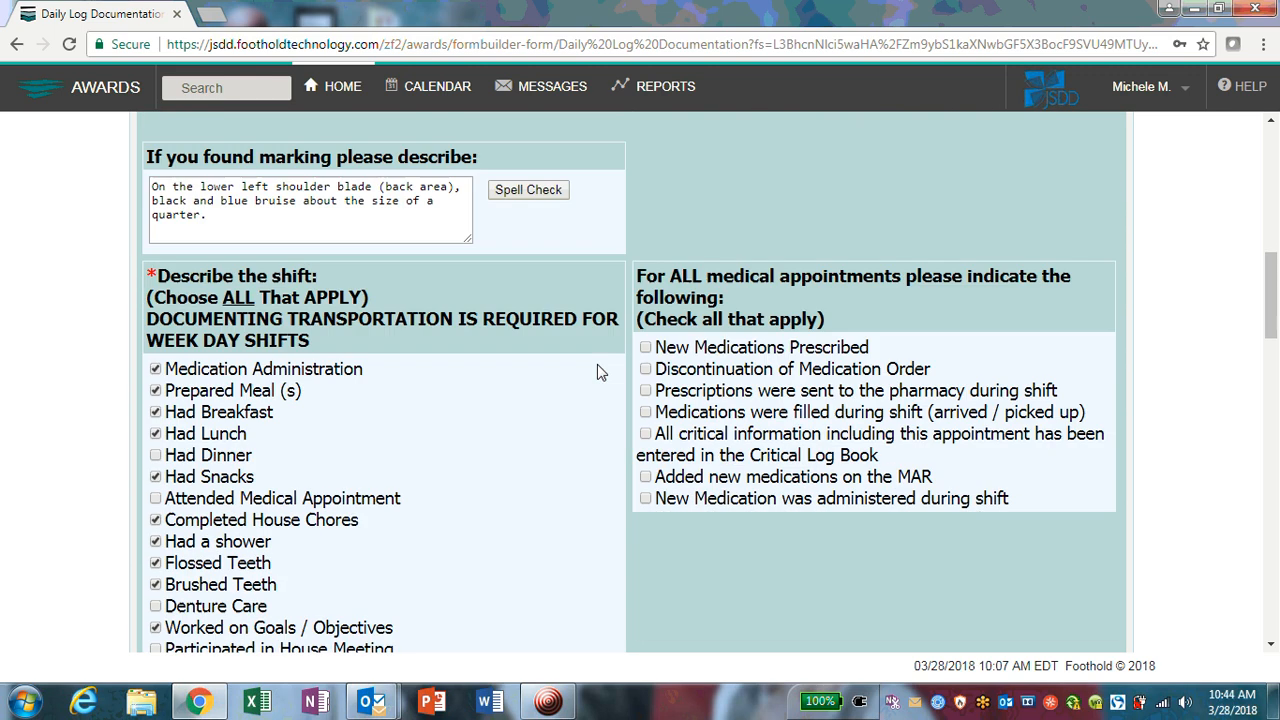
scroll(598, 372, "down", 4)
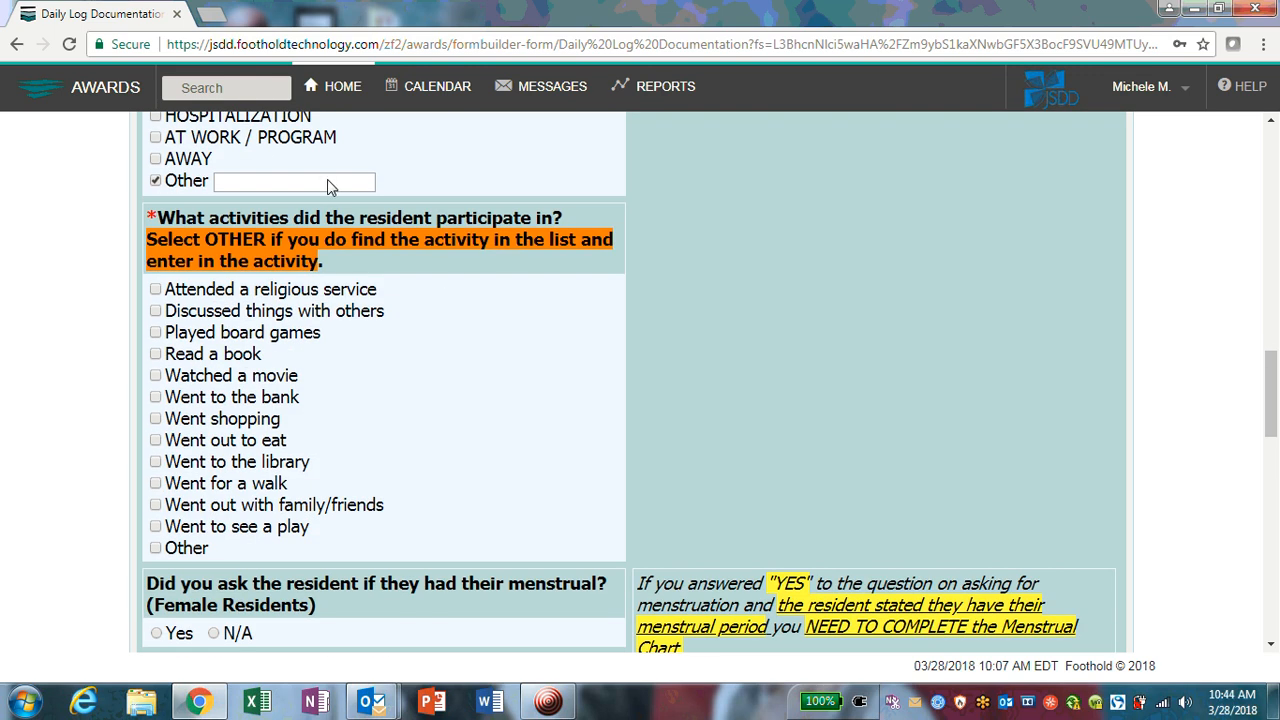
left_click(325, 181)
type("There")
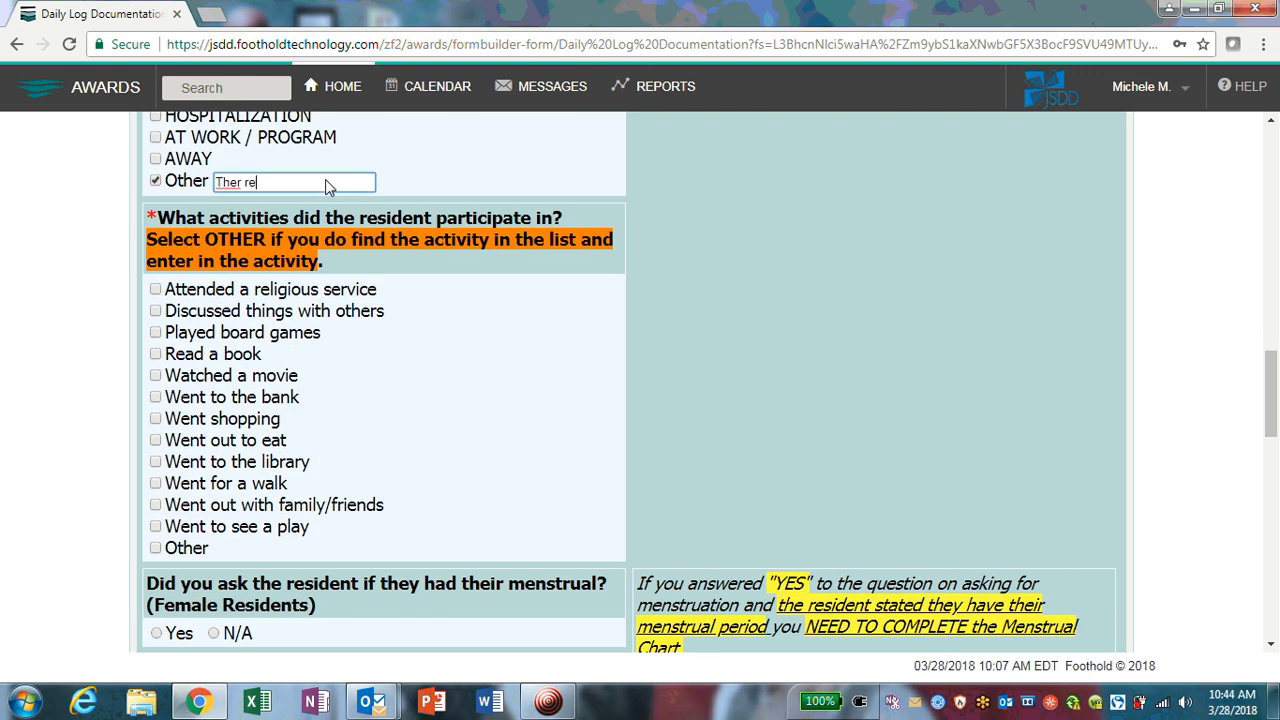
key("BackSpace")
key("BackSpace")
type("resident")
key("BackSpace")
key("BackSpace")
key("BackSpace")
key("BackSpace")
key("BackSpace")
type("ident")
key("BackSpace")
key("BackSpace")
key("BackSpace")
key("BackSpace")
key("BackSpace")
key("BackSpace")
key("BackSpace")
key("BackSpace")
key("BackSpace")
key("BackSpace")
key("BackSpace")
key("BackSpace")
scroll(571, 260, "up", 15)
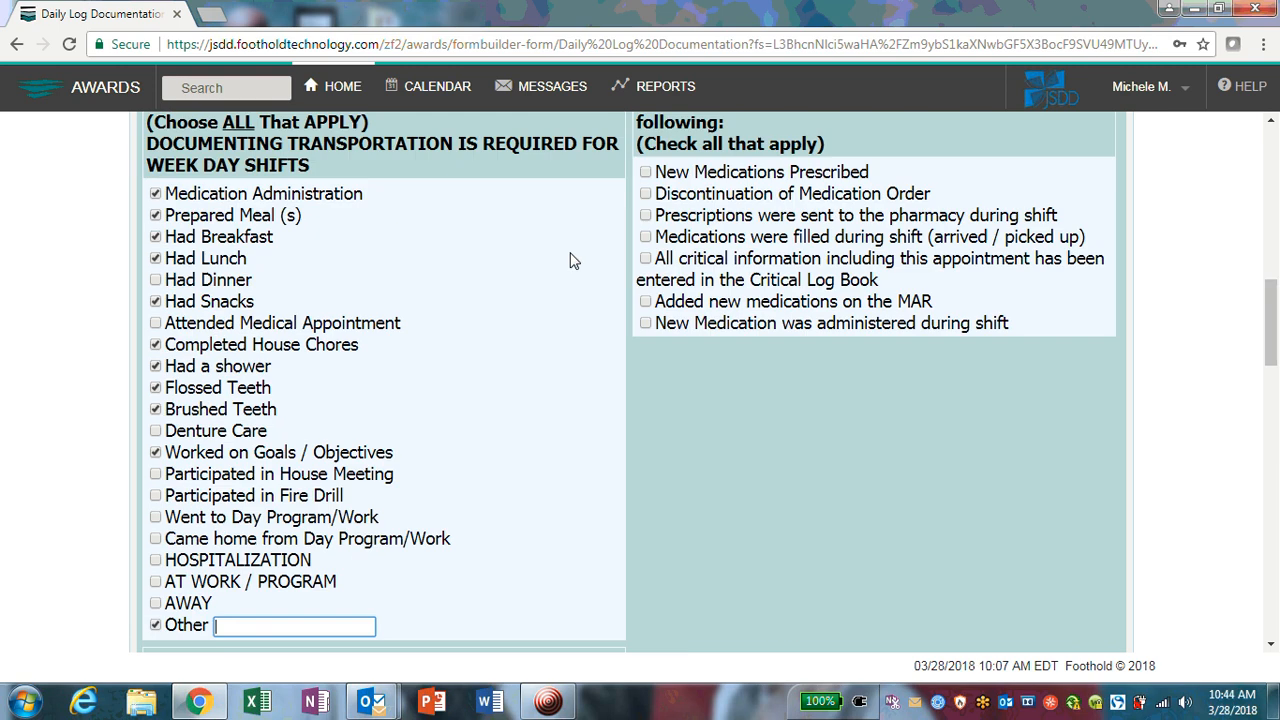
scroll(576, 248, "up", 1)
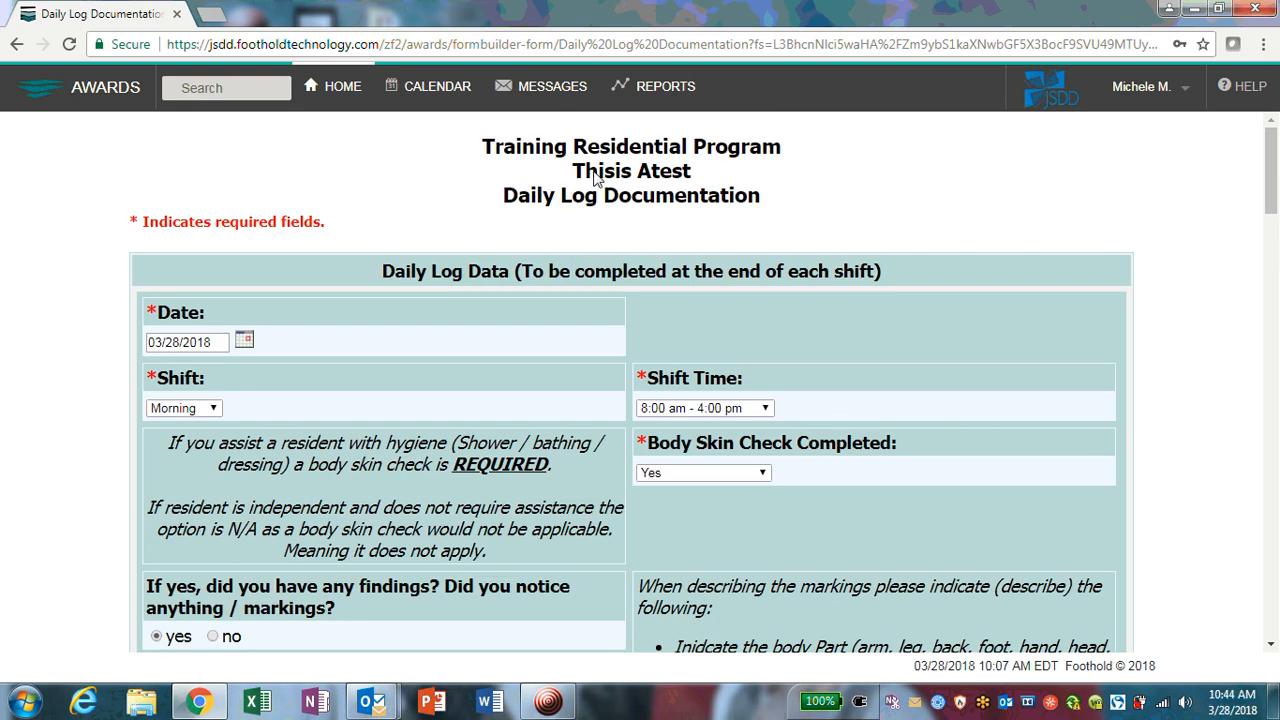
scroll(580, 235, "down", 15)
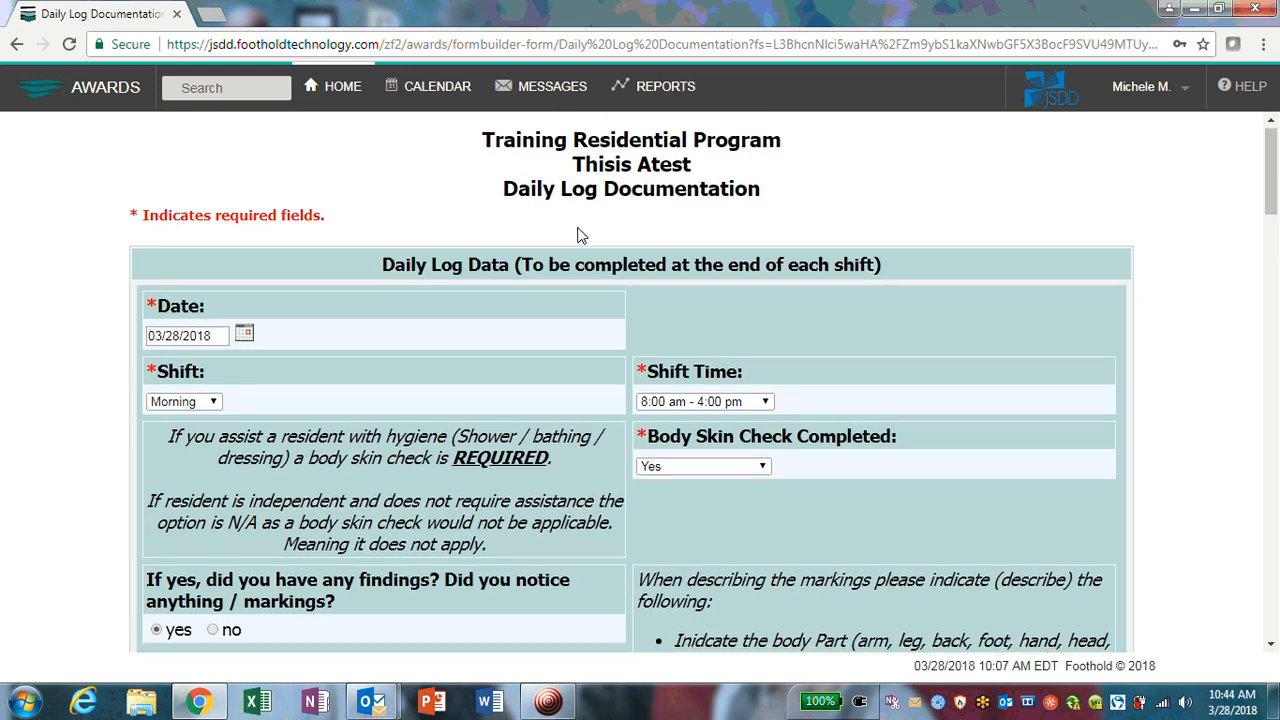
scroll(565, 238, "down", 4)
scroll(560, 231, "up", 3)
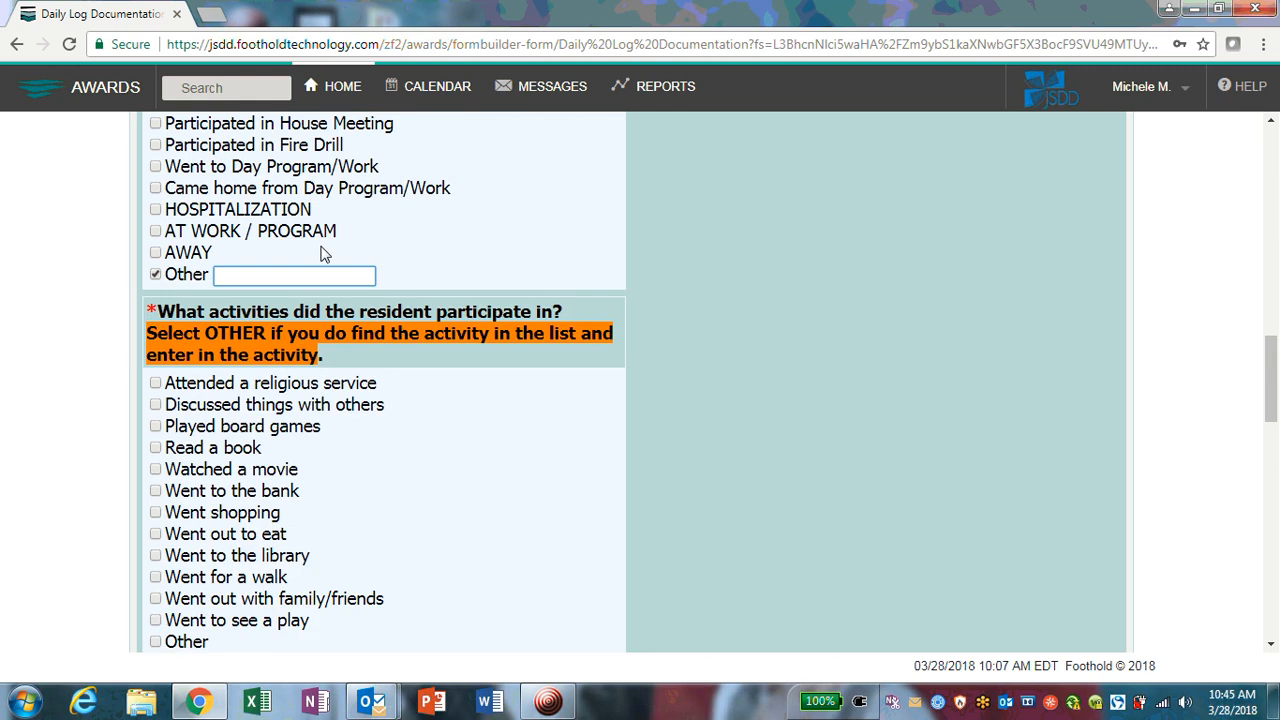
Step: Write the Other note: no bathing help needed, upper body noticed, hence the body skin check
type("Thi")
type("sis does ot")
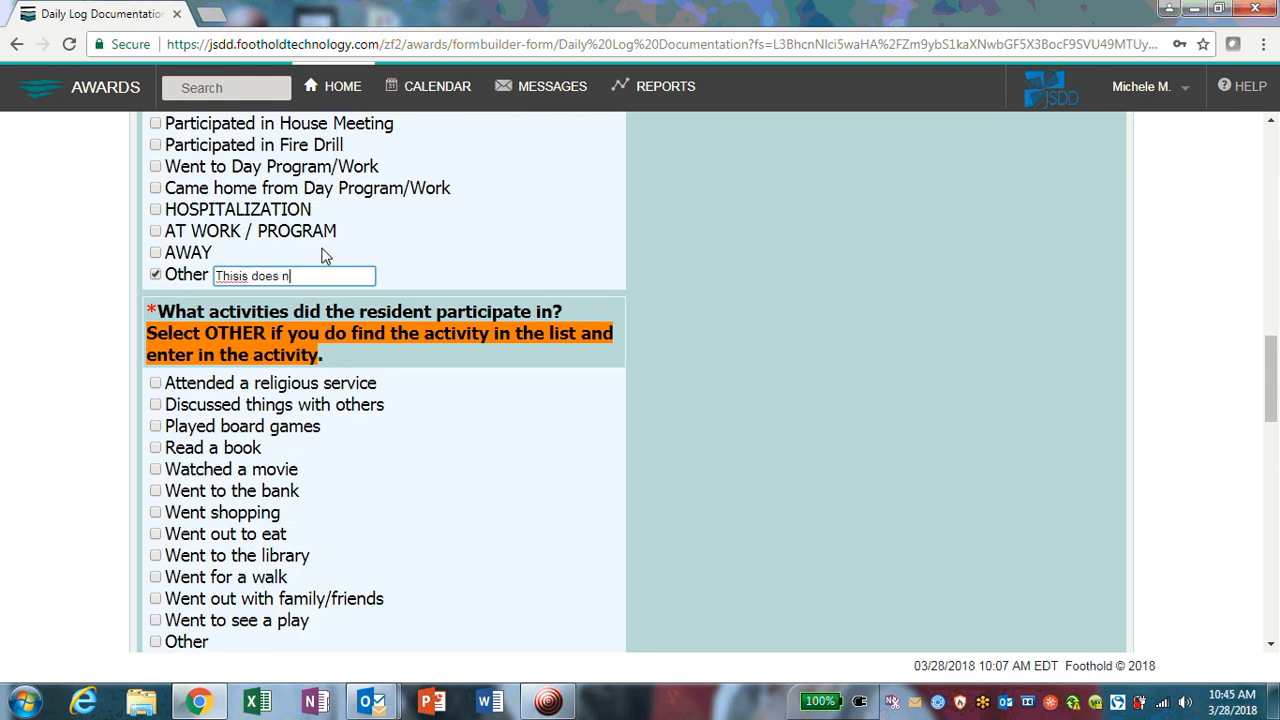
type("ot need assi")
type("stance with bathing")
type(" but I n")
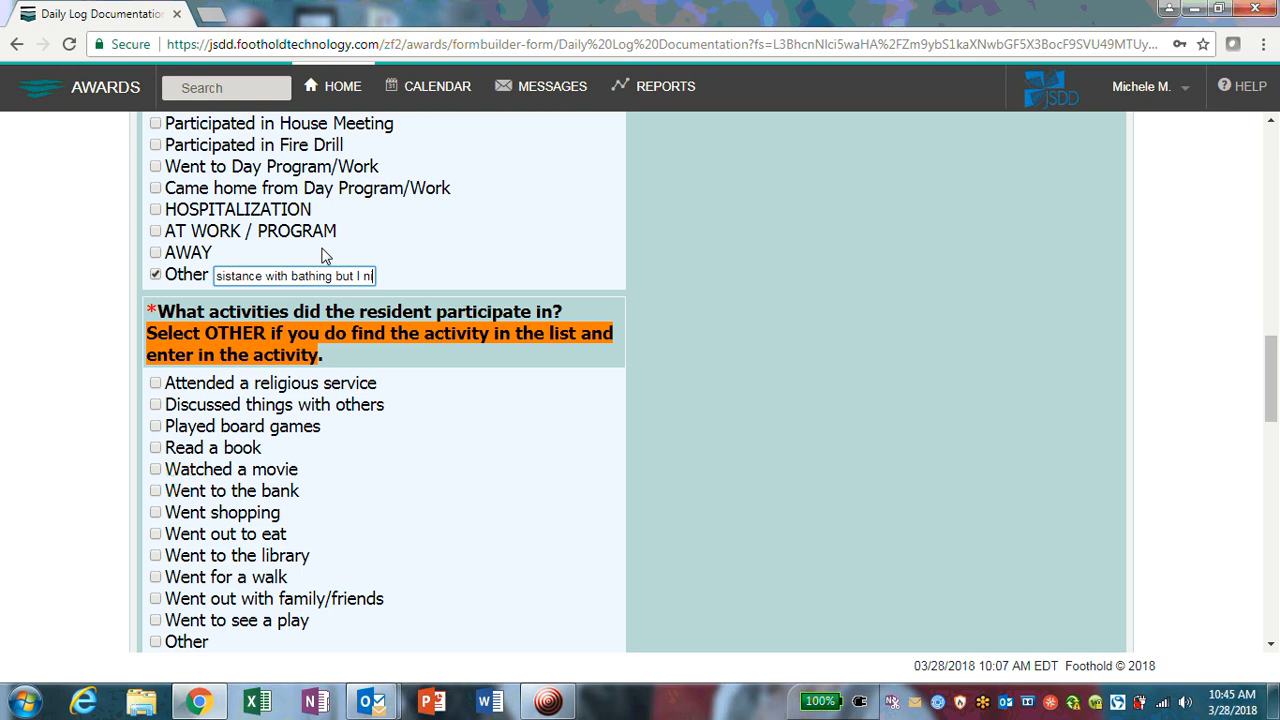
type("otice")
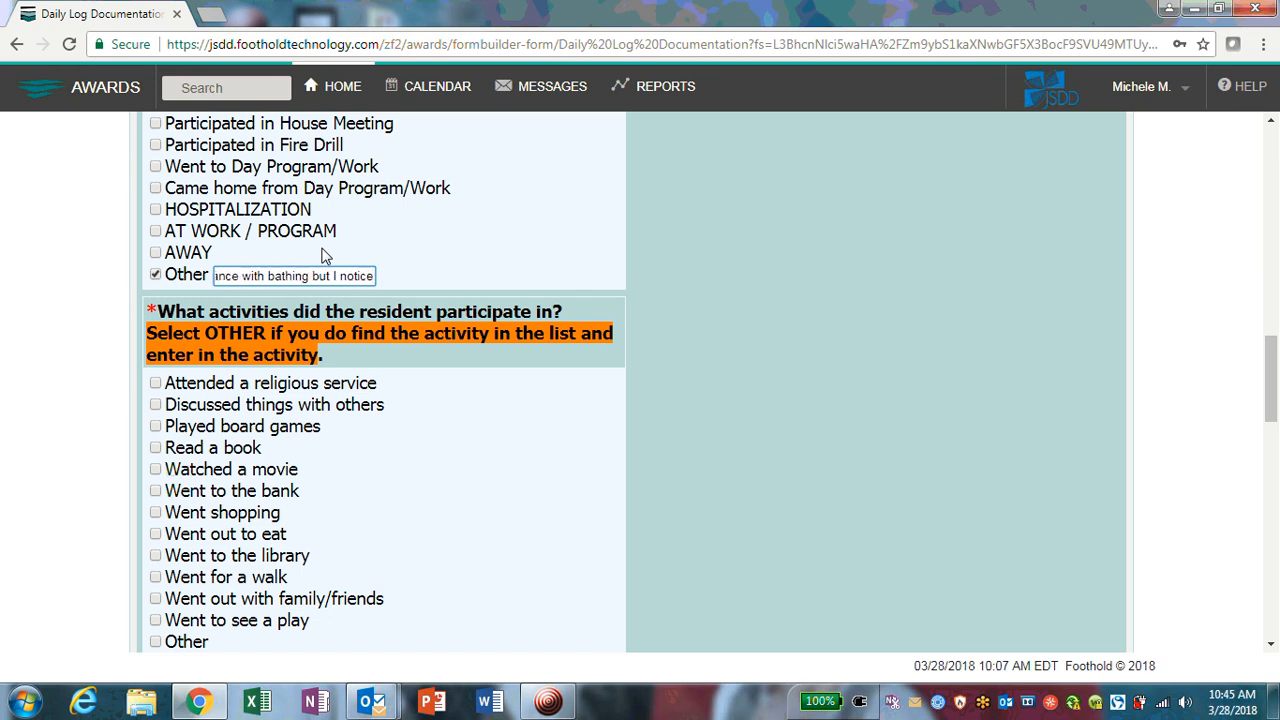
type("d she was exp")
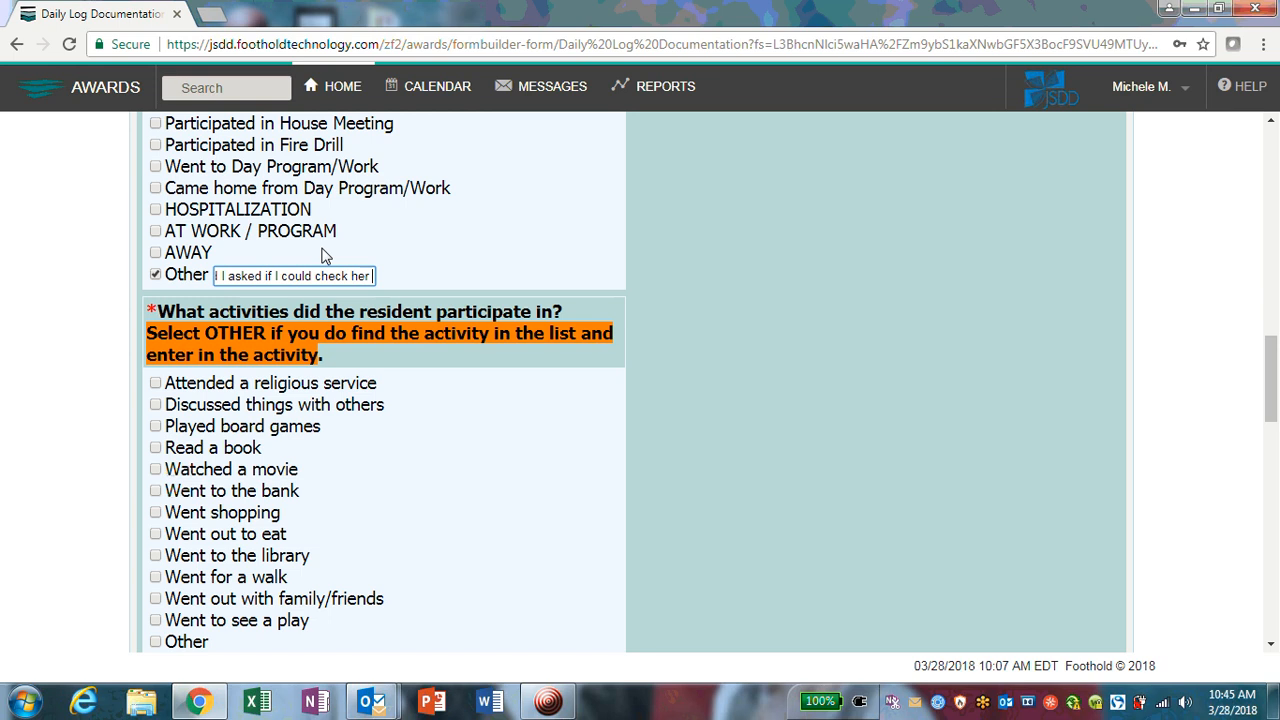
type("upper ")
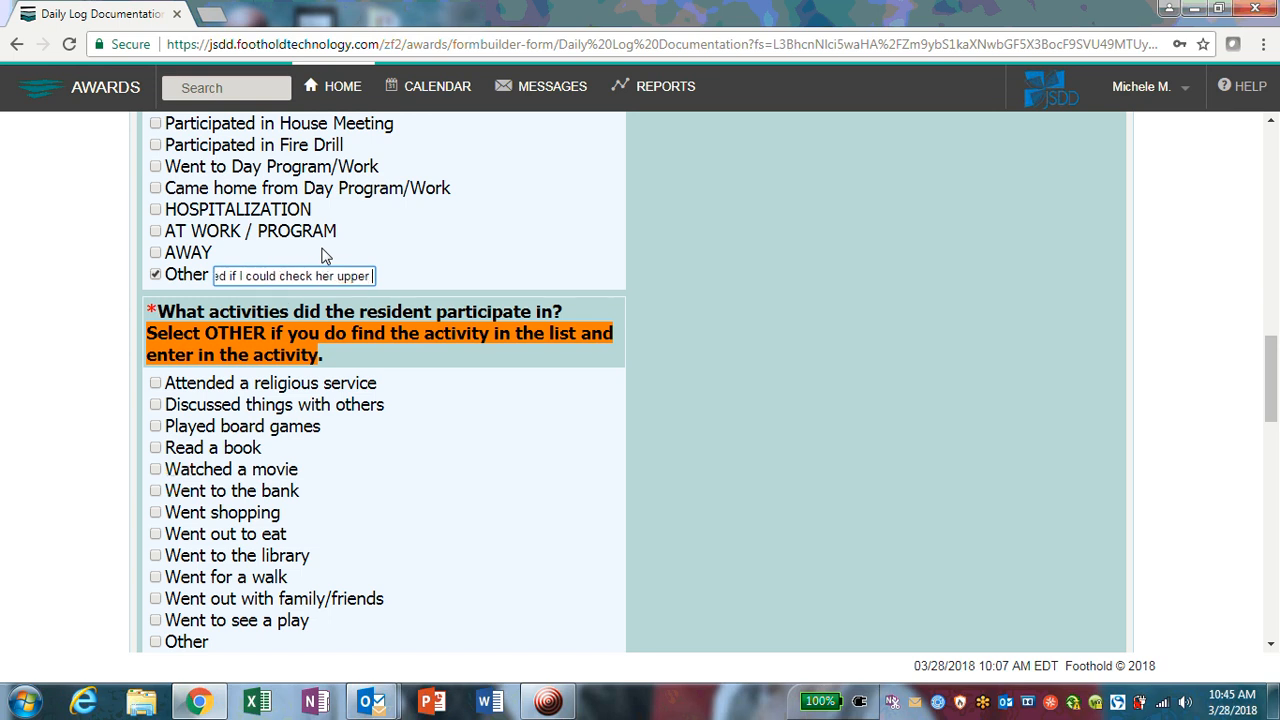
type("body for")
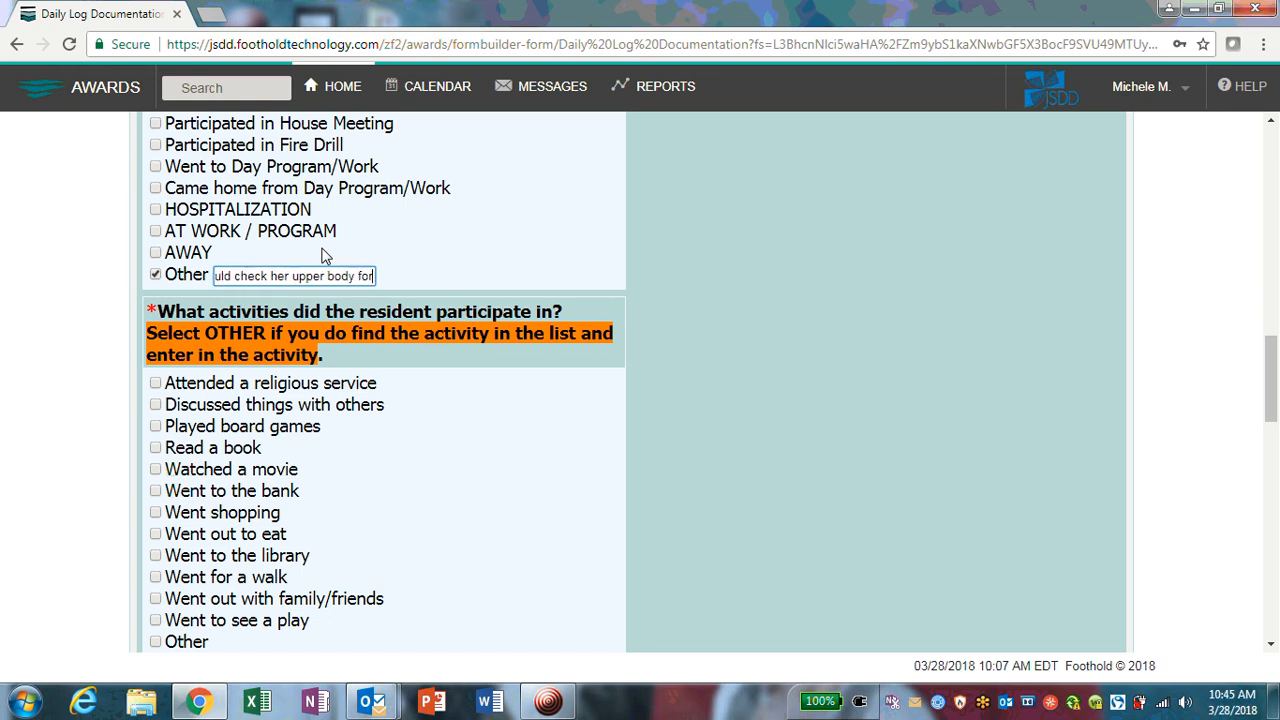
key("BackSpace")
key("BackSpace")
key("BackSpace")
key("BackSpace")
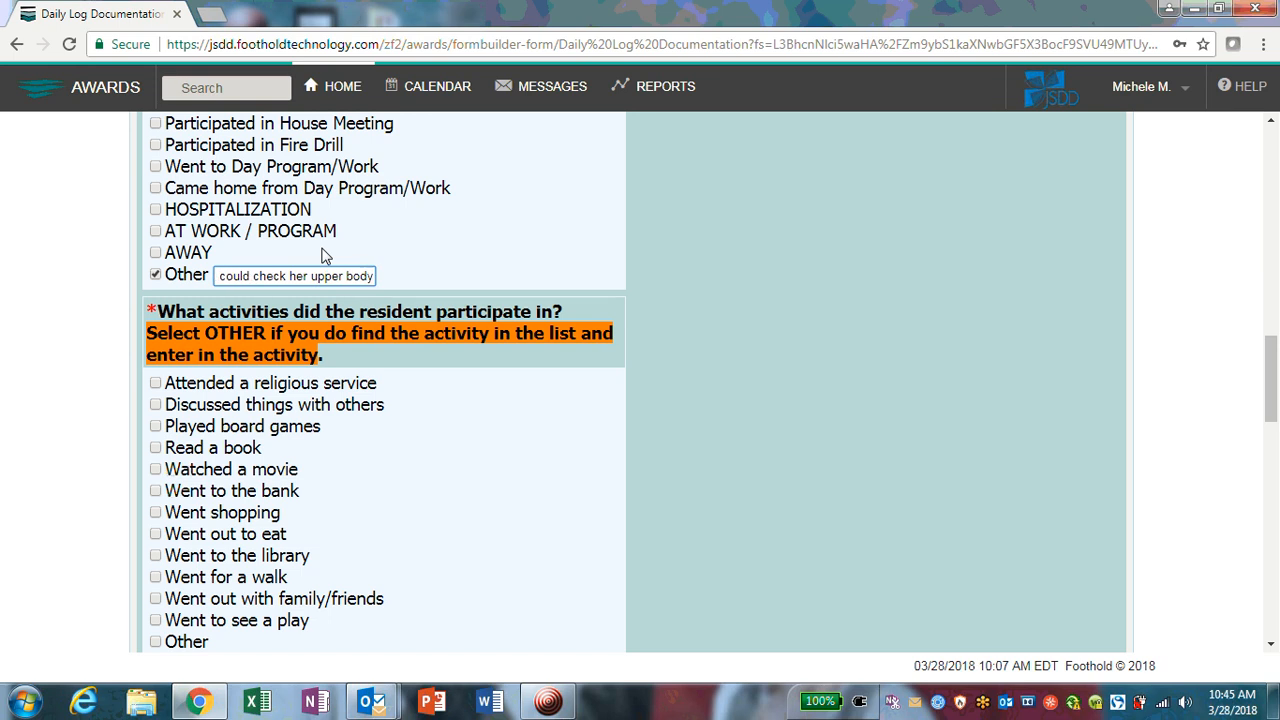
type(". Thi sis")
key("BackSpace")
key("BackSpace")
key("BackSpace")
key("BackSpace")
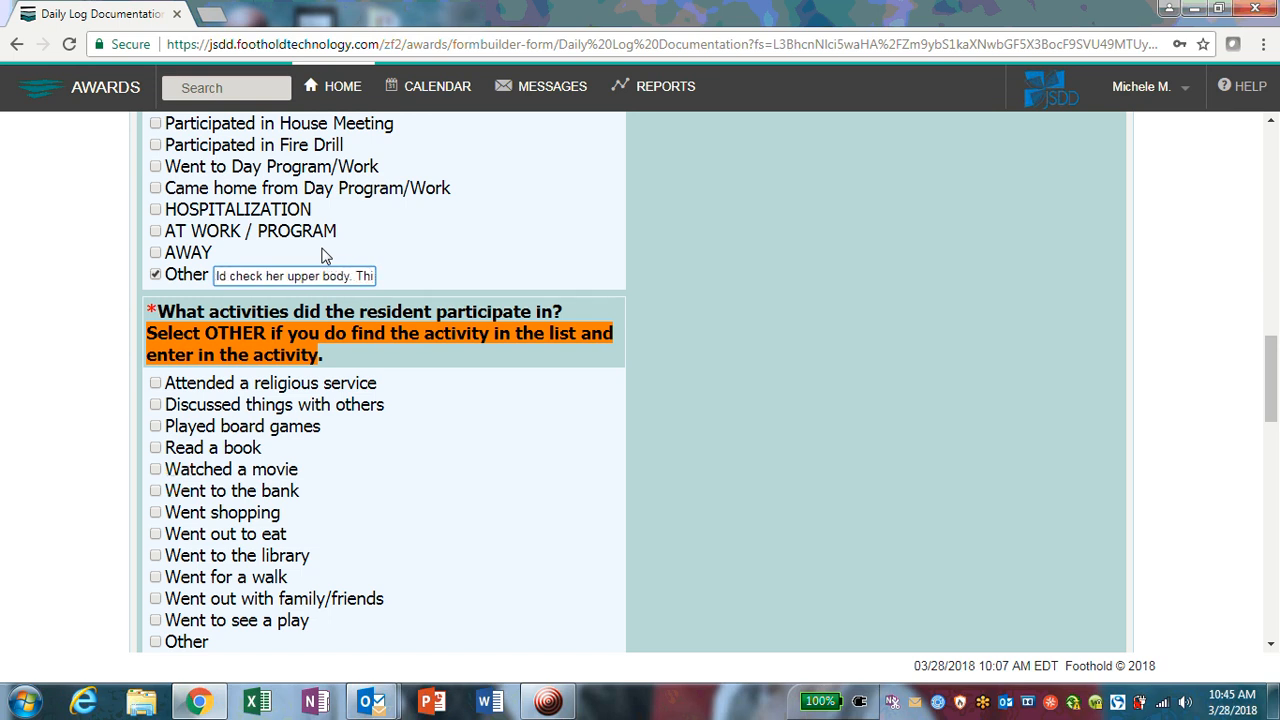
type("s is why")
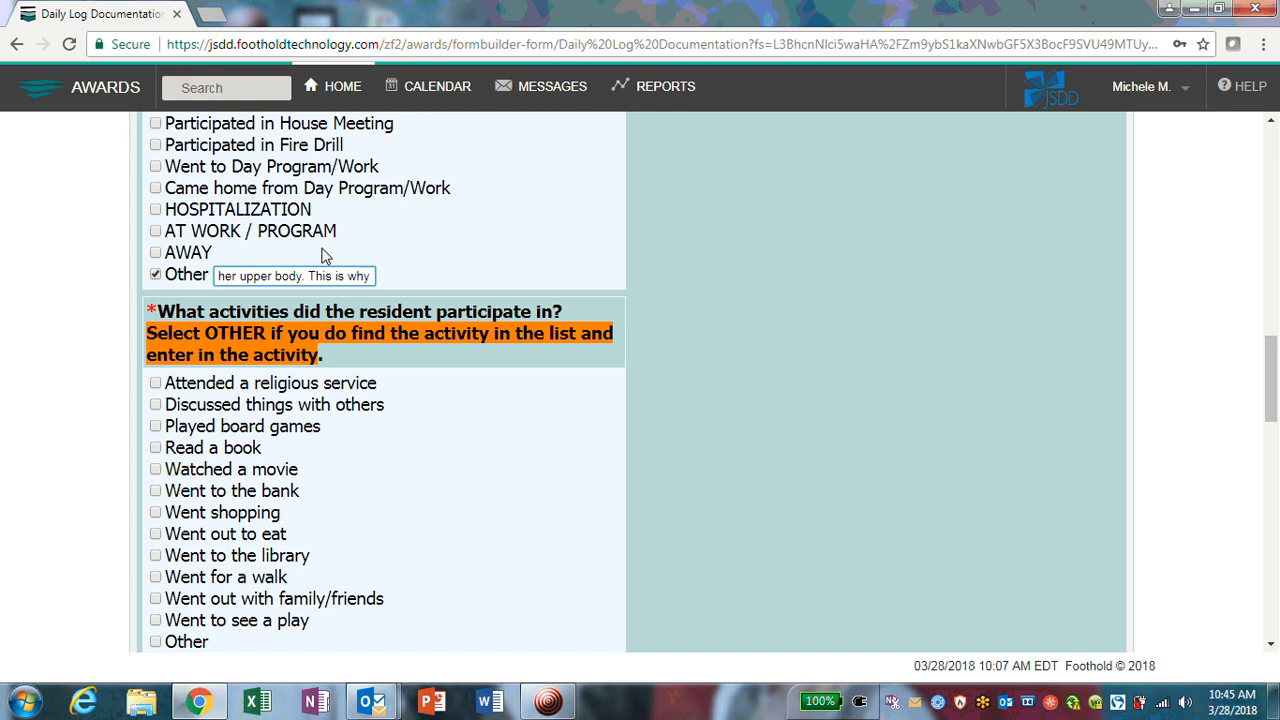
type(" I completed ")
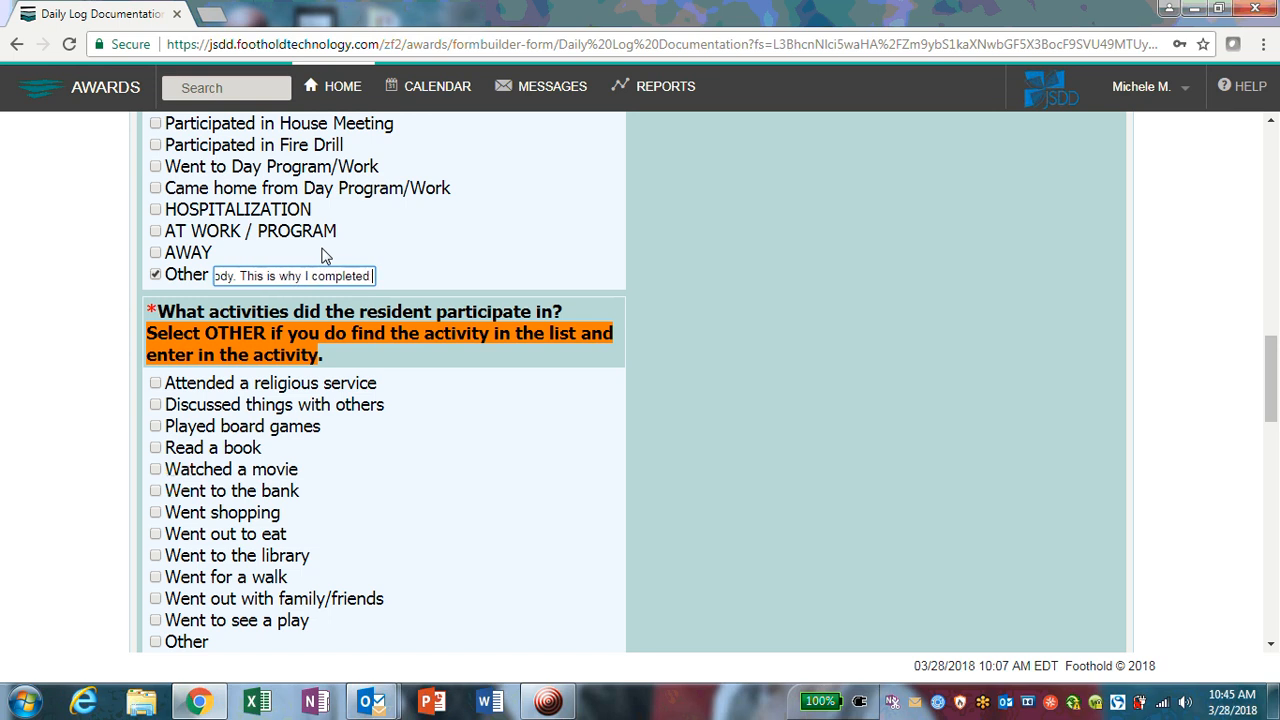
type("the body skin check.")
left_click(428, 268)
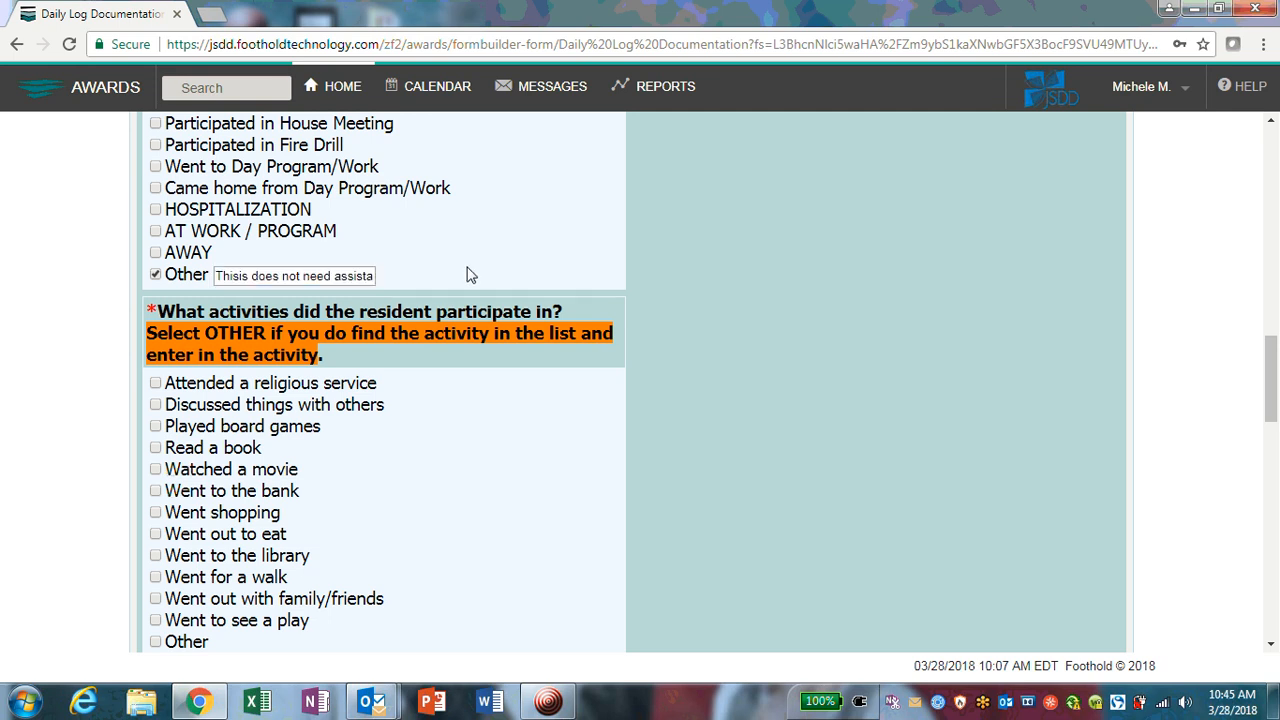
scroll(472, 272, "down", 1)
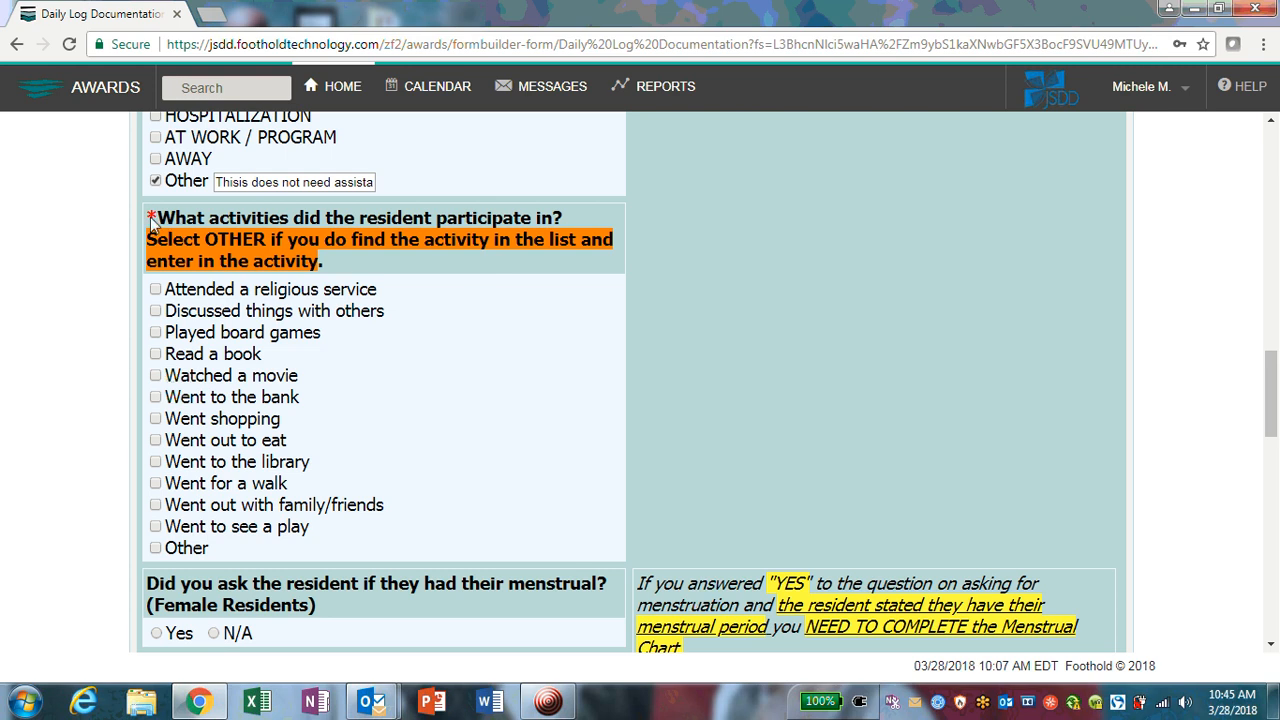
left_click_drag(150, 218, 588, 222)
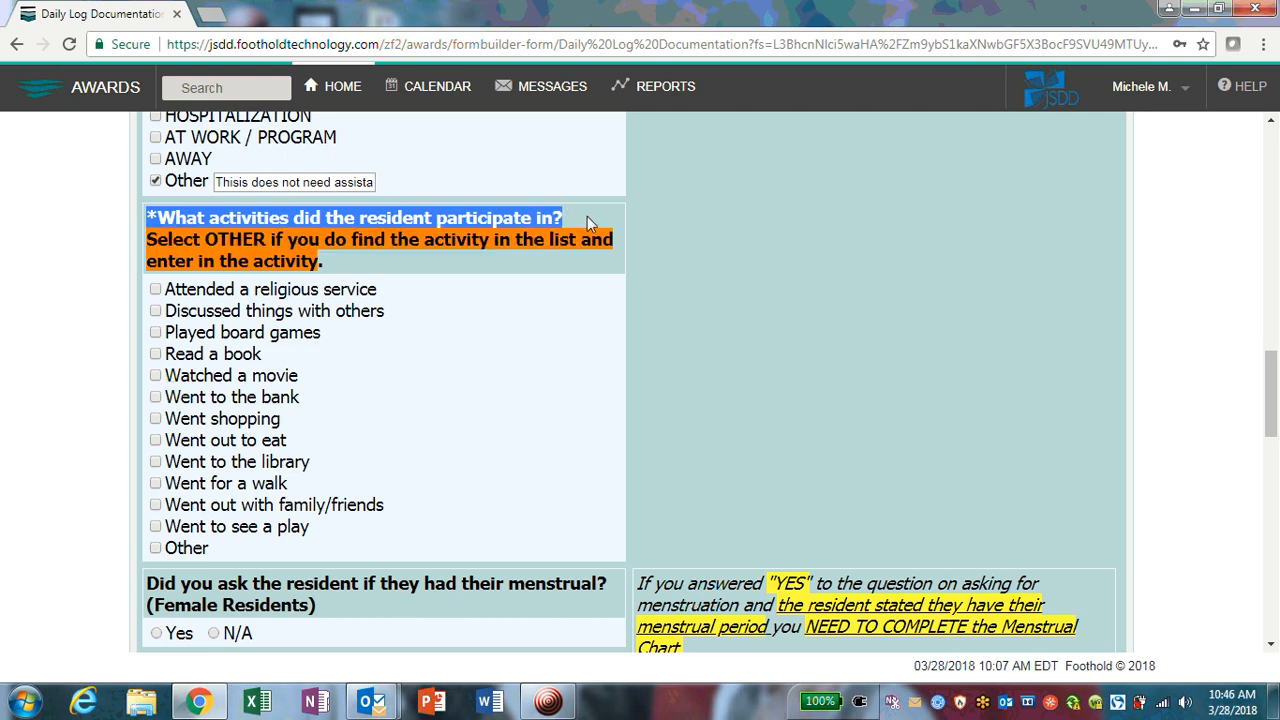
left_click(558, 312)
scroll(558, 302, "down", 1)
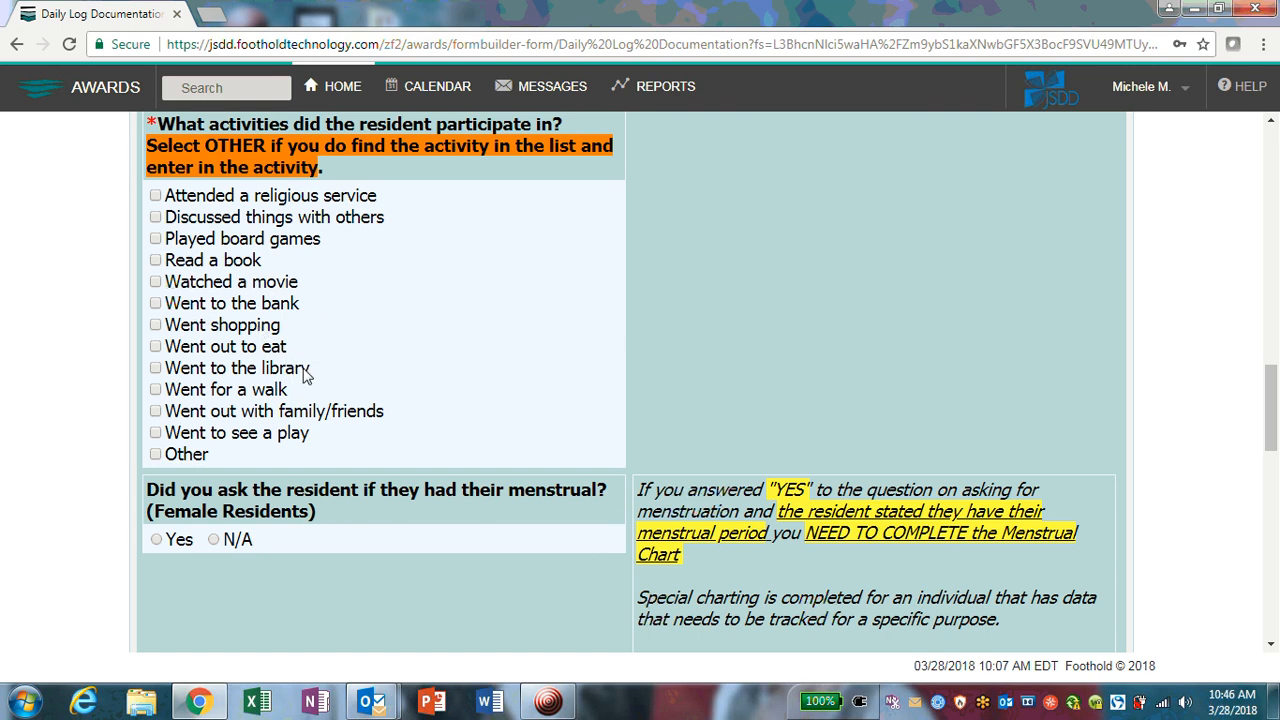
scroll(350, 377, "down", 1)
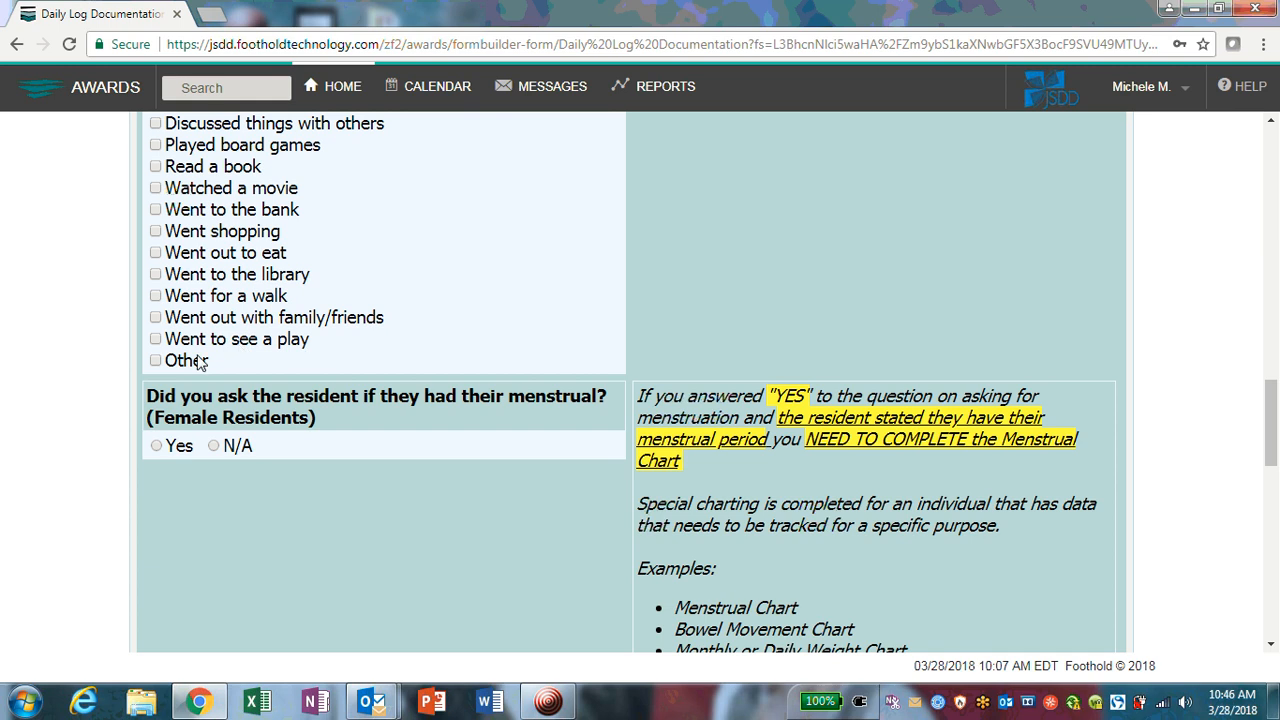
Step: Tick Other and enter 'Discussed the weather forecast for the day' as the activity
left_click(155, 360)
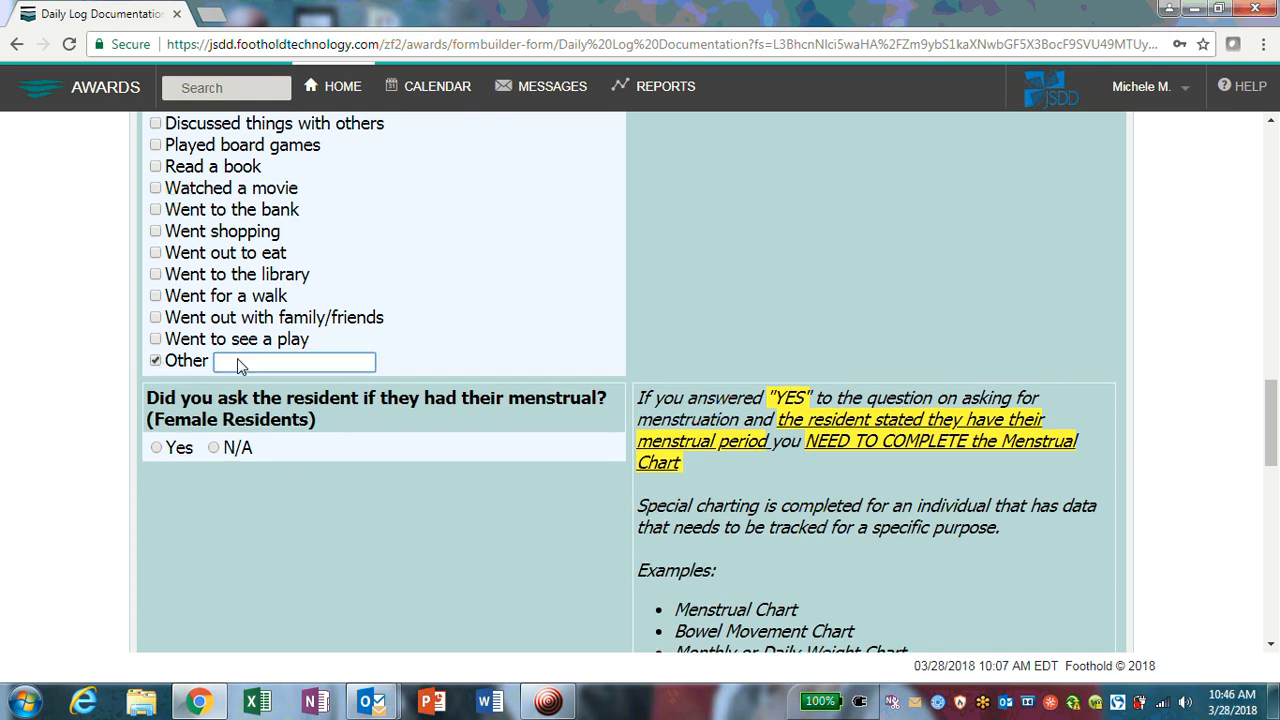
type("Discussed the weather ")
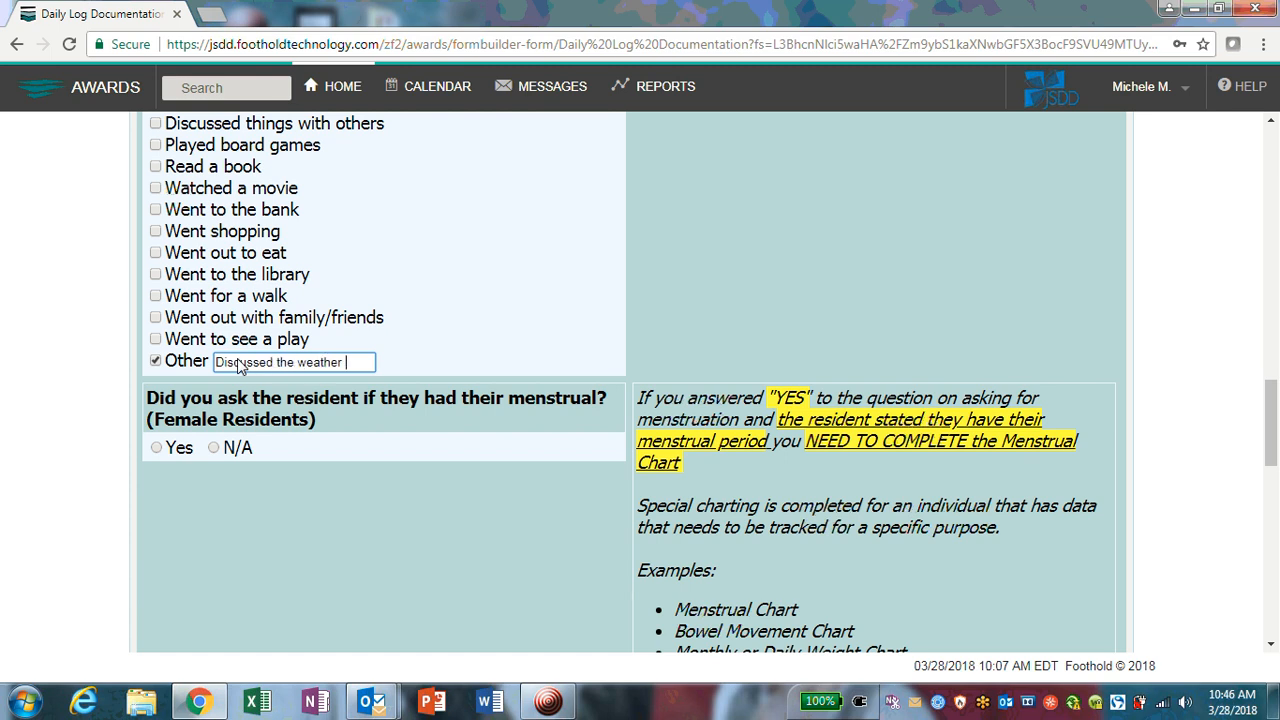
type("forcas")
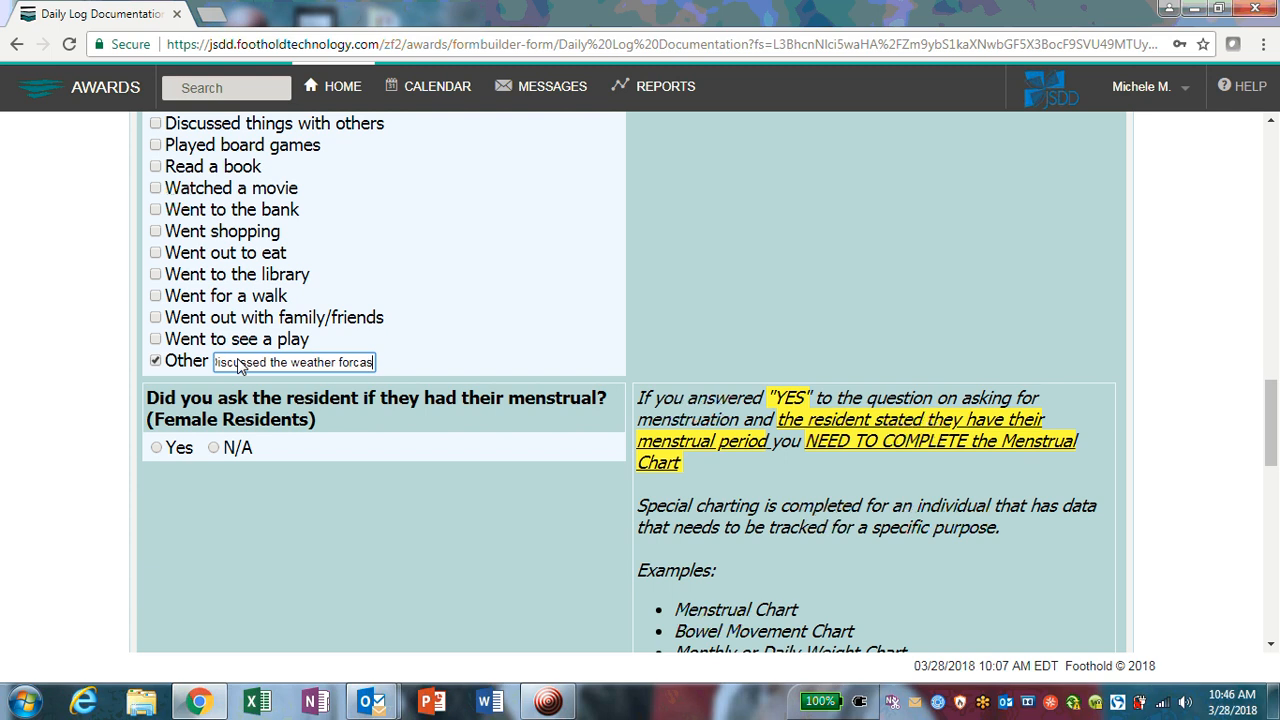
type("ts for")
key("BackSpace")
key("BackSpace")
key("BackSpace")
key("BackSpace")
key("BackSpace")
key("BackSpace")
key("BackSpace")
key("BackSpace")
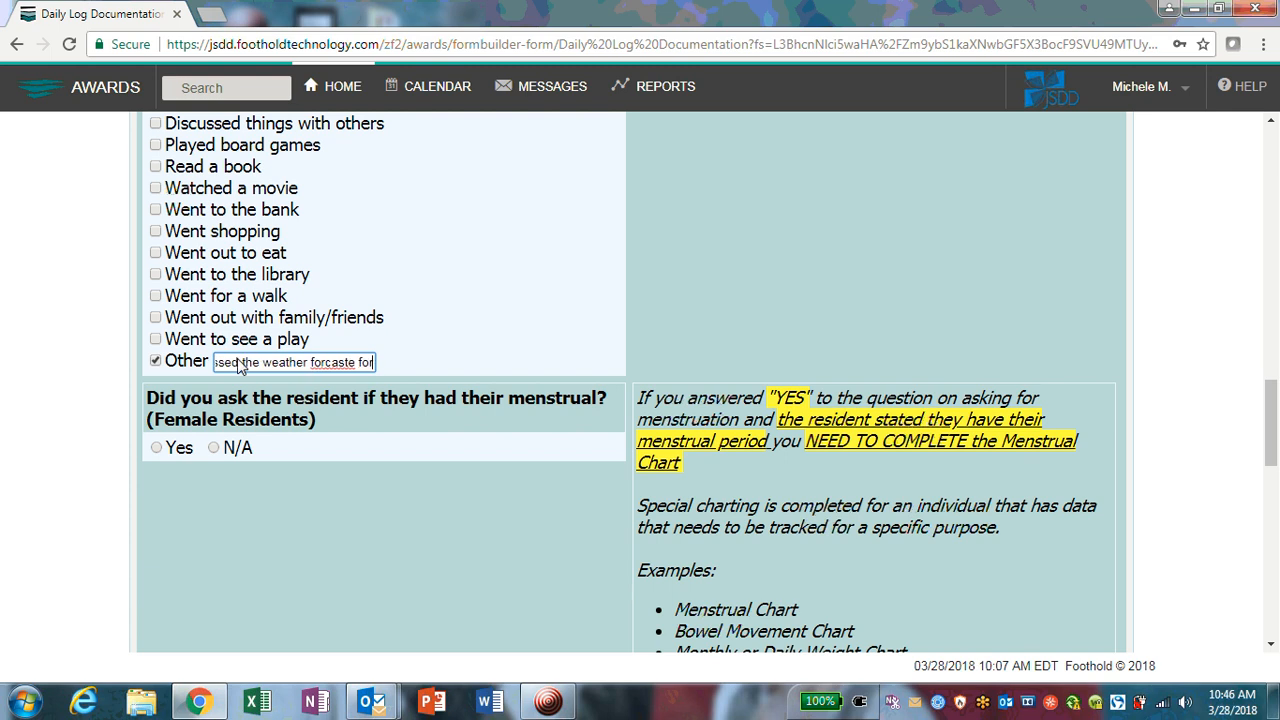
key("BackSpace")
key("BackSpace")
type("e")
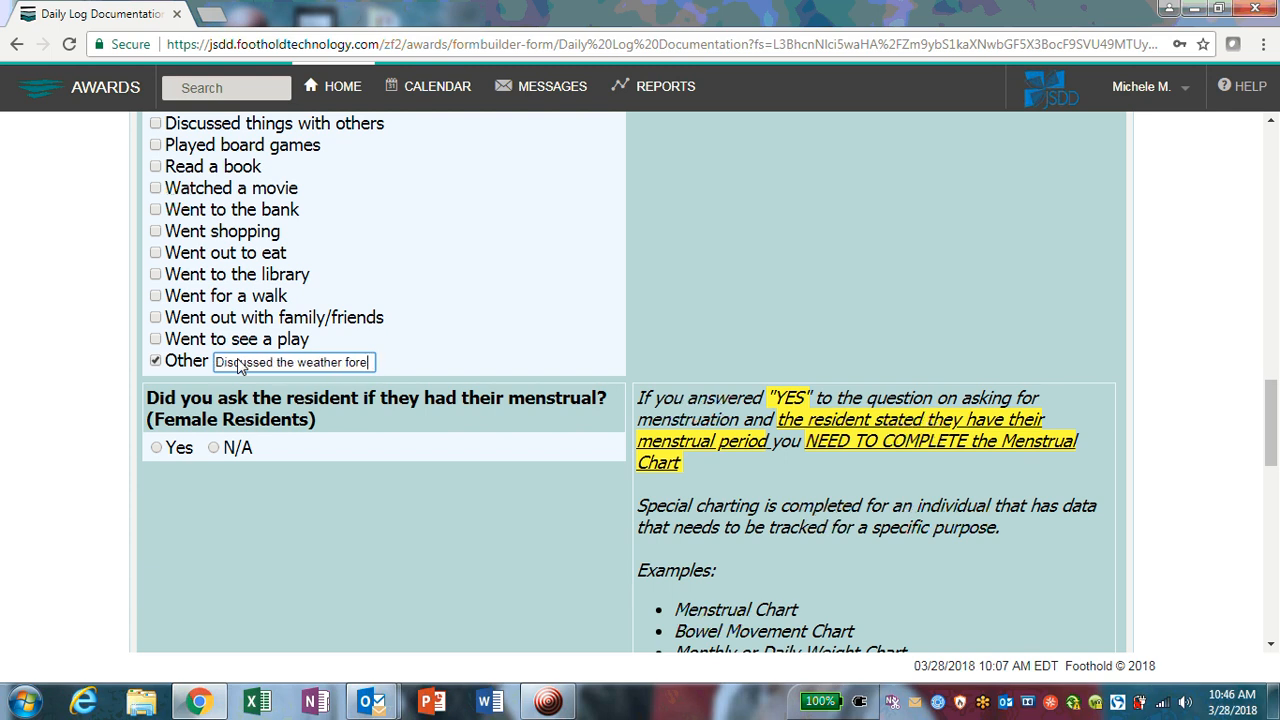
type("cast for the da")
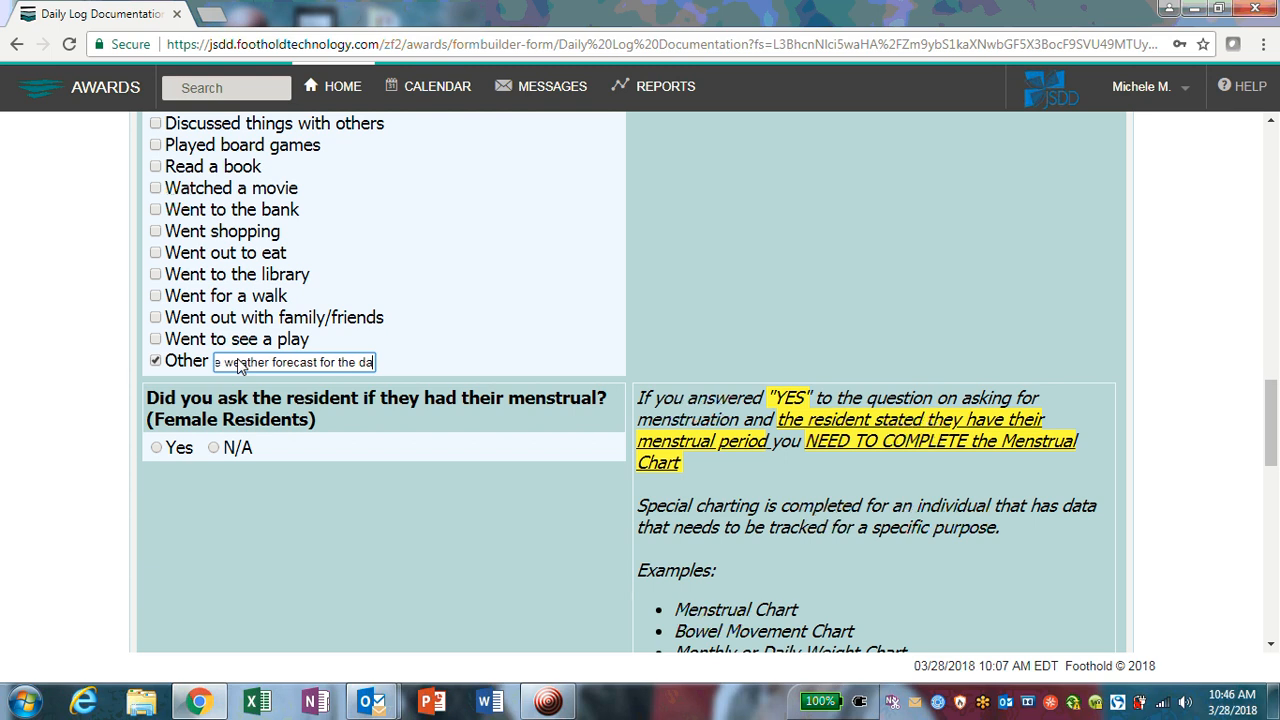
type("y")
left_click(478, 351)
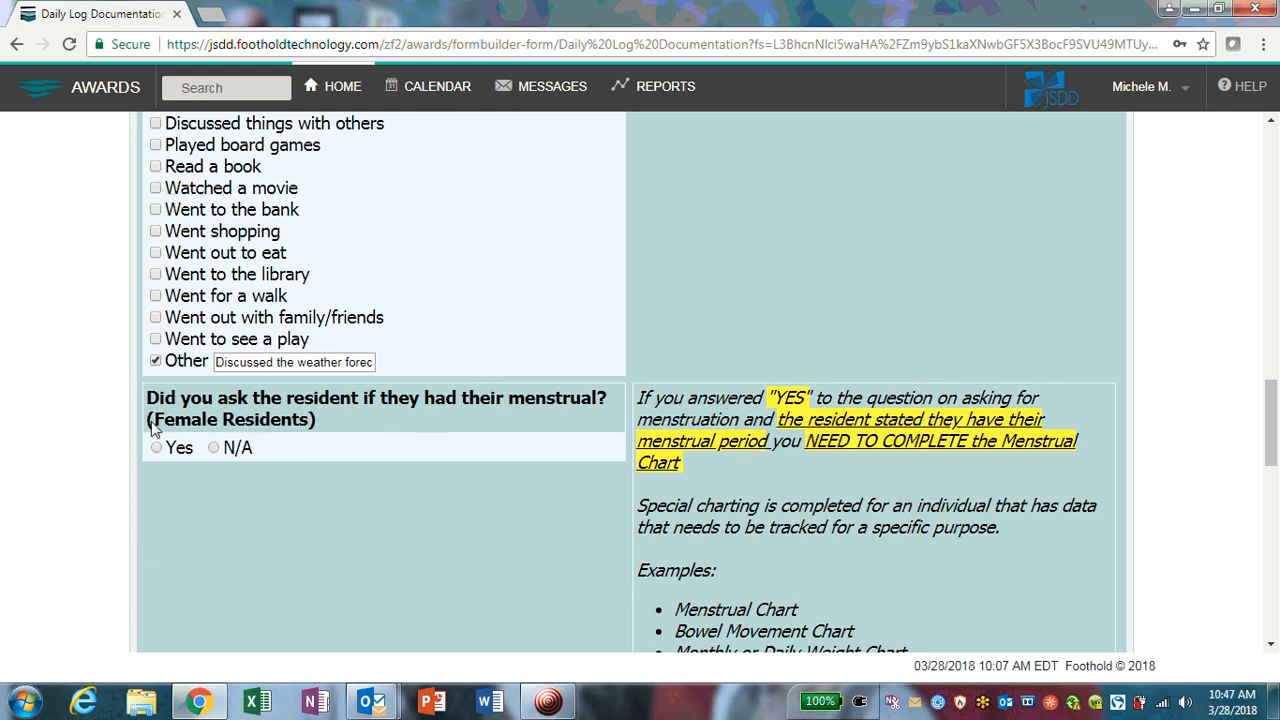
left_click_drag(157, 422, 308, 427)
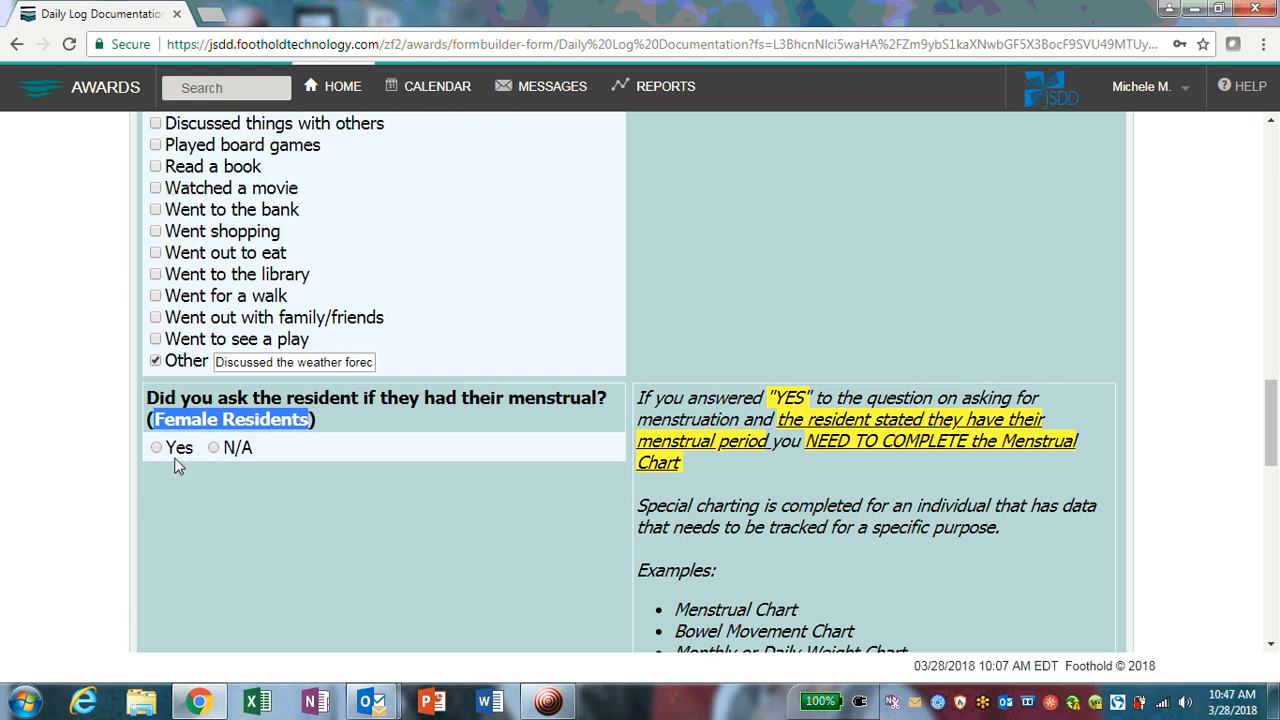
left_click(190, 494)
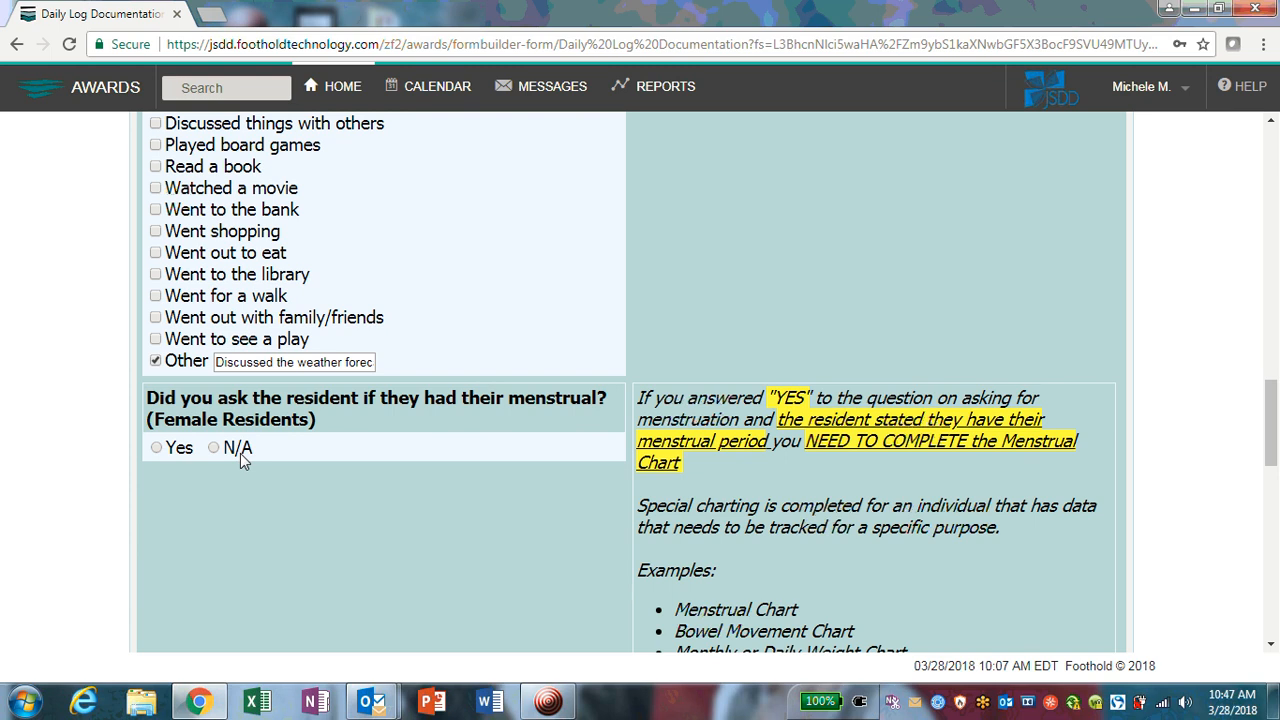
scroll(240, 458, "down", 2)
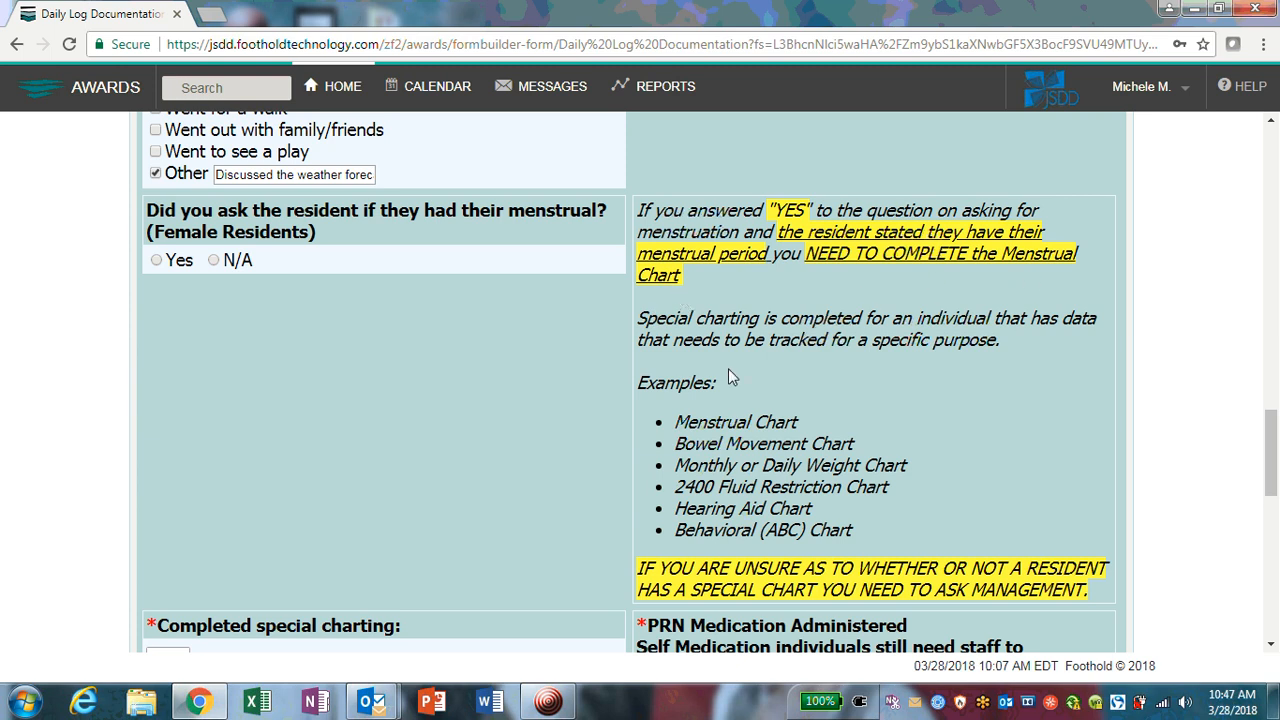
scroll(726, 374, "down", 1)
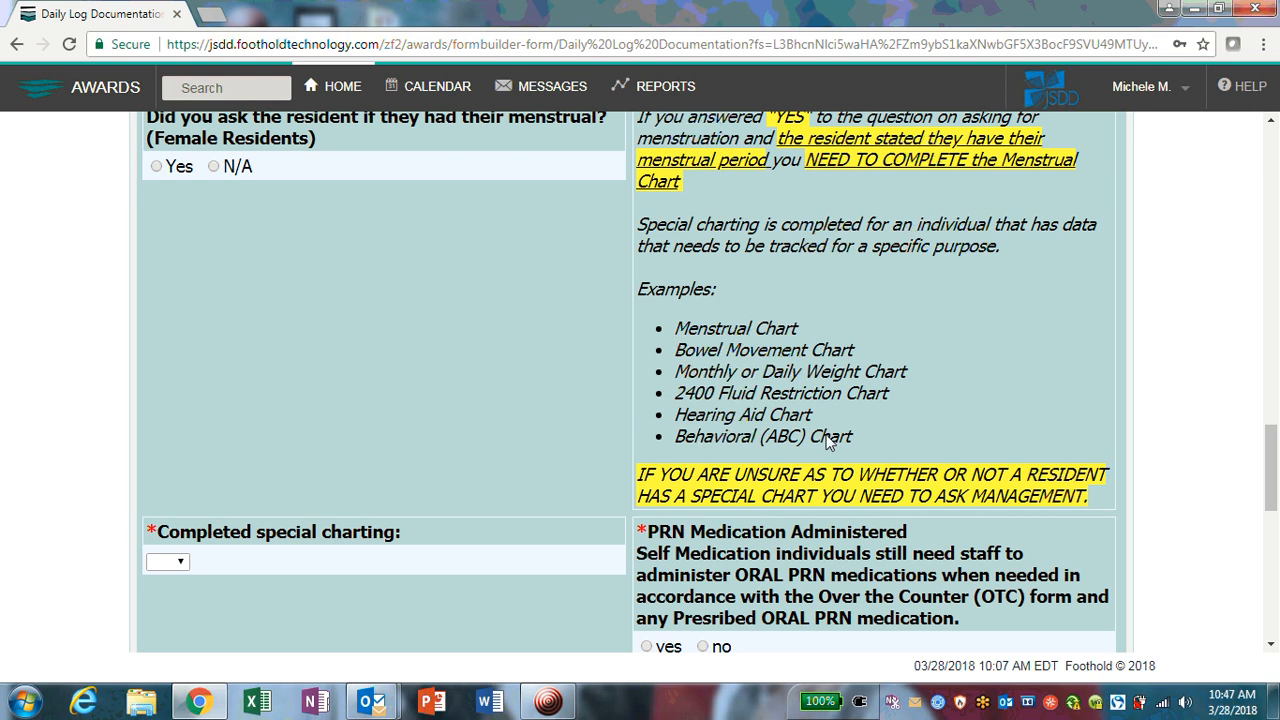
scroll(826, 444, "down", 1)
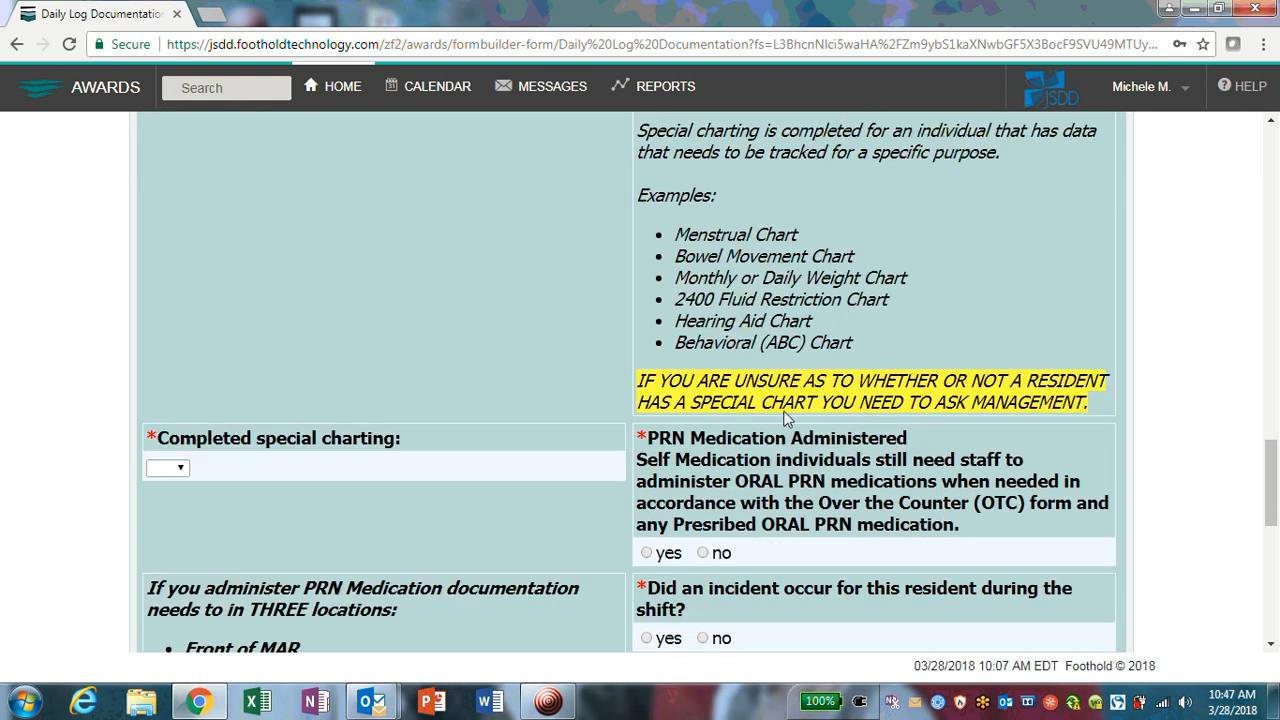
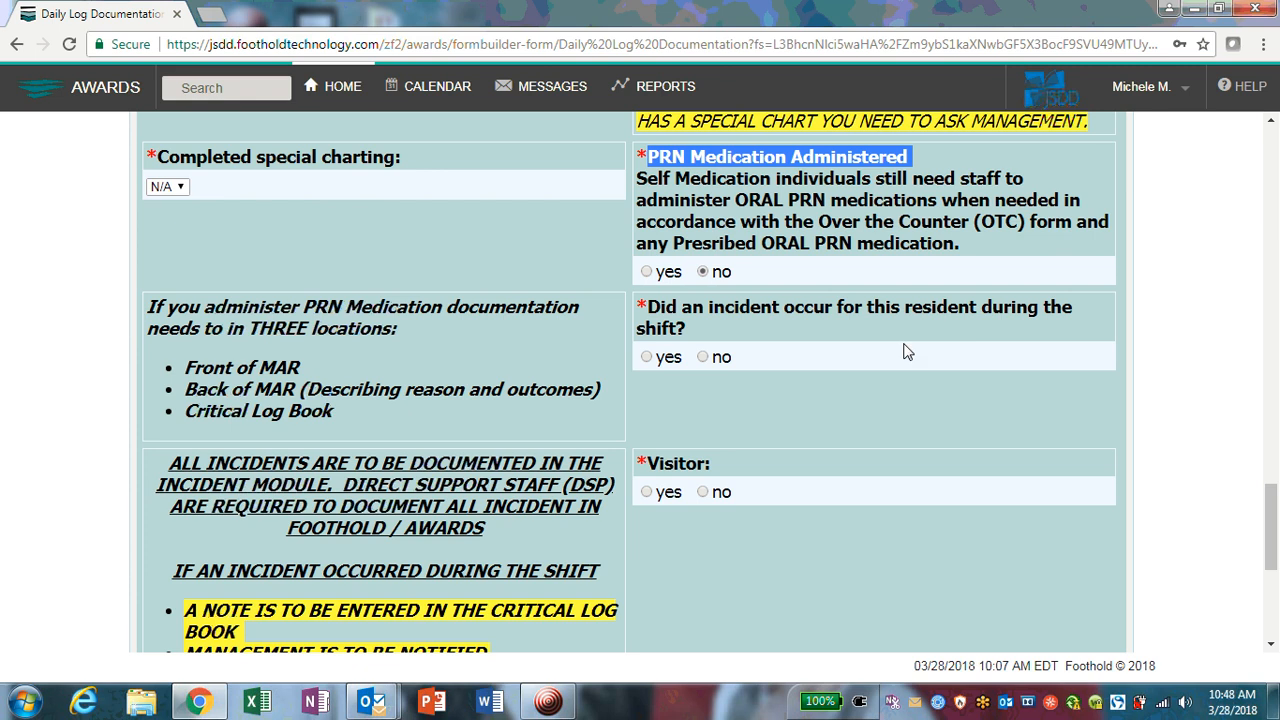
Step: Answer 'no' to whether an incident occurred for this resident during the shift
left_click(702, 360)
scroll(773, 380, "down", 2)
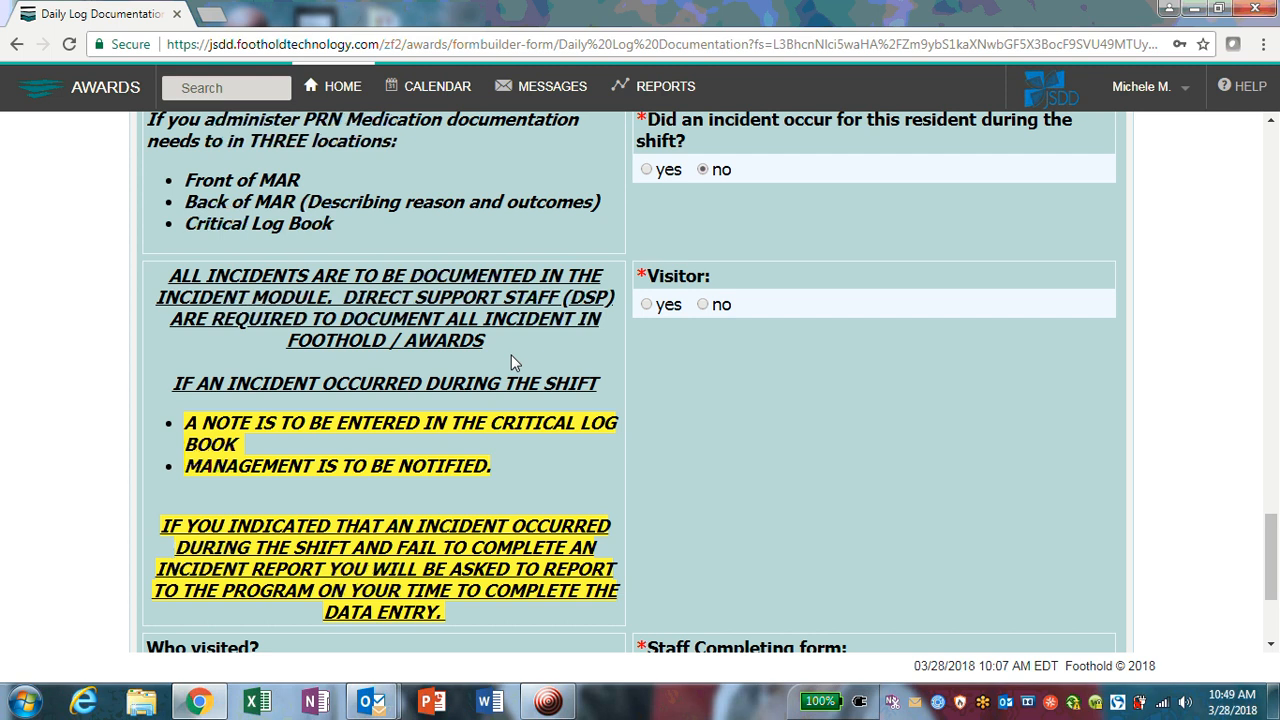
scroll(511, 362, "down", 1)
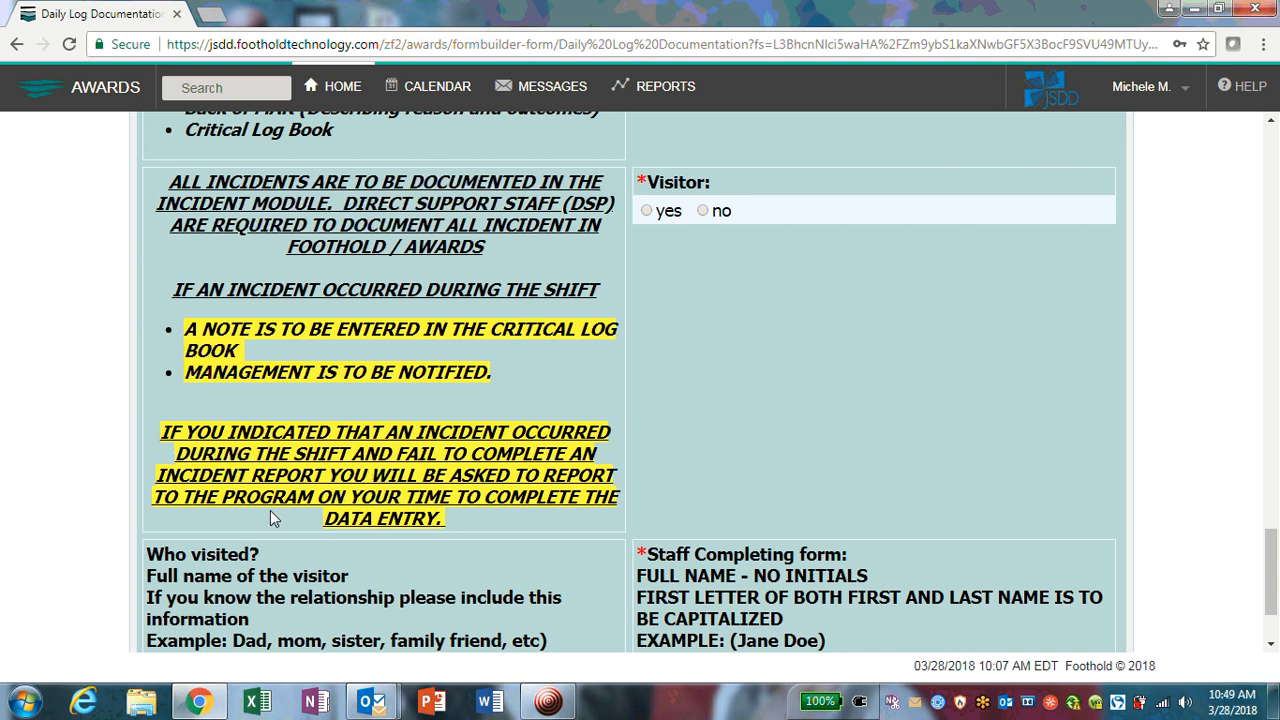
scroll(272, 448, "up", 1)
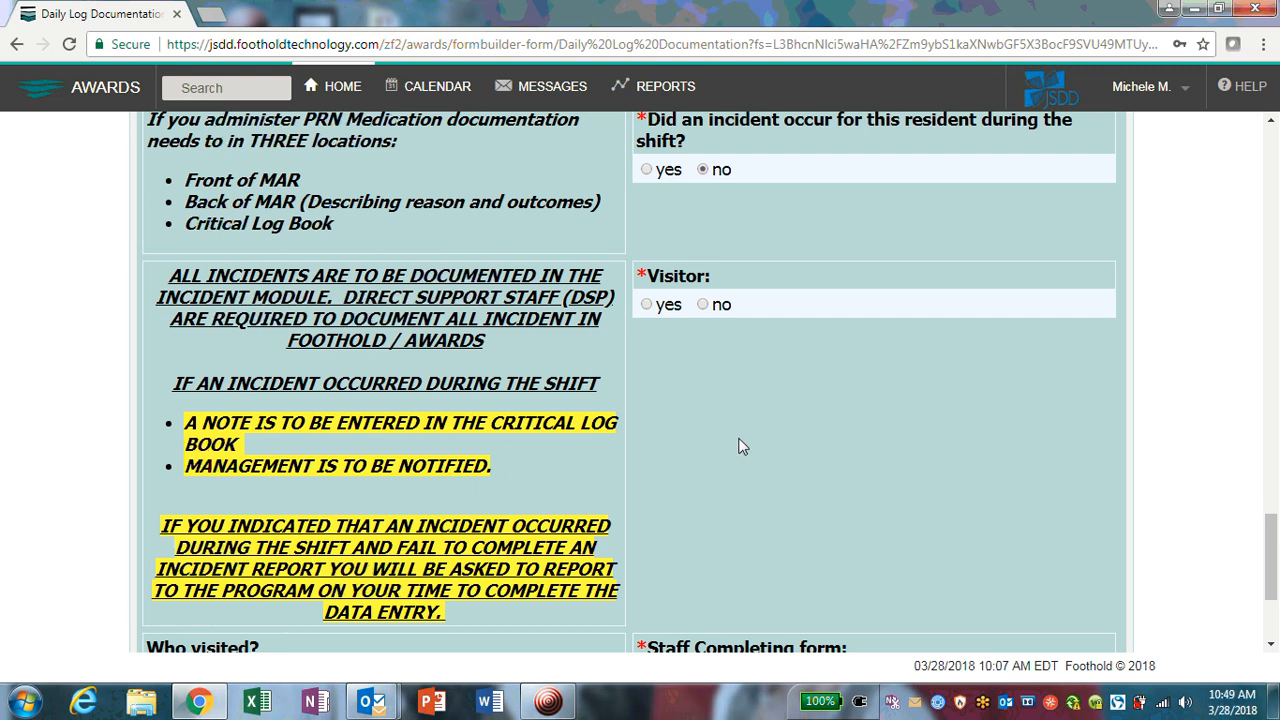
Step: Mark Visitor as 'yes' and scroll through the remaining form fields
left_click(651, 305)
scroll(643, 309, "down", 3)
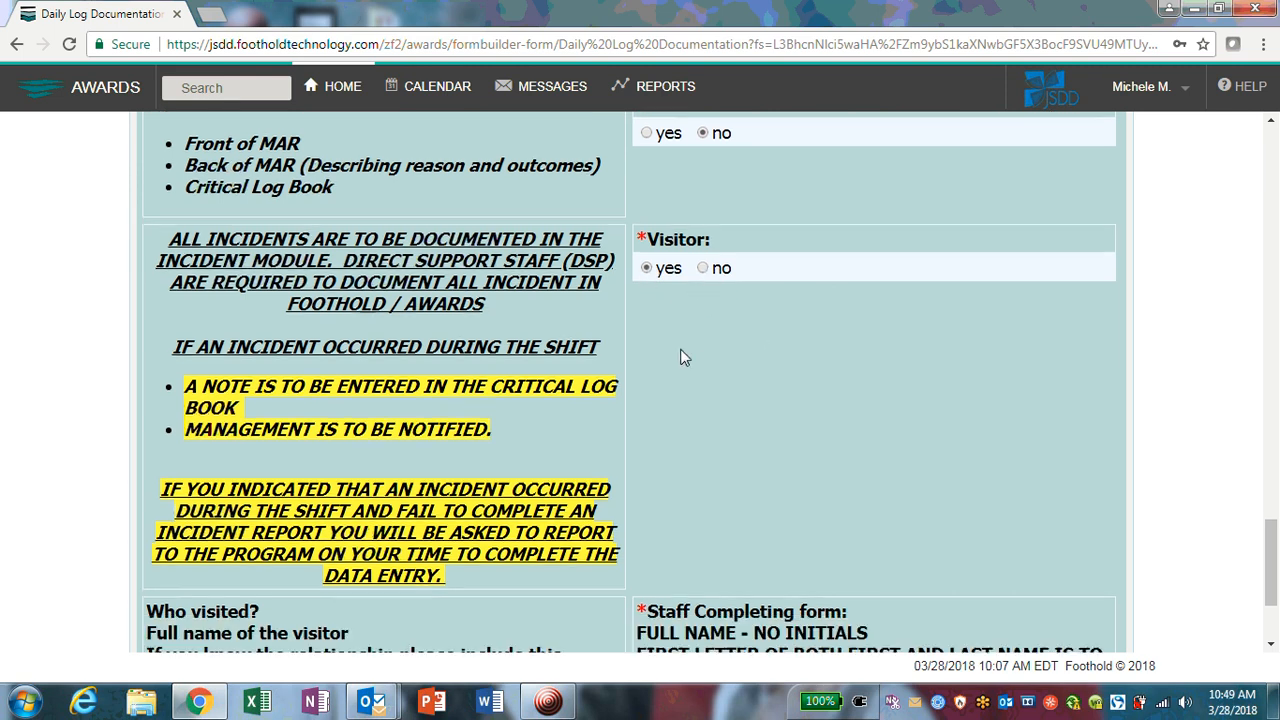
scroll(205, 463, "down", 1)
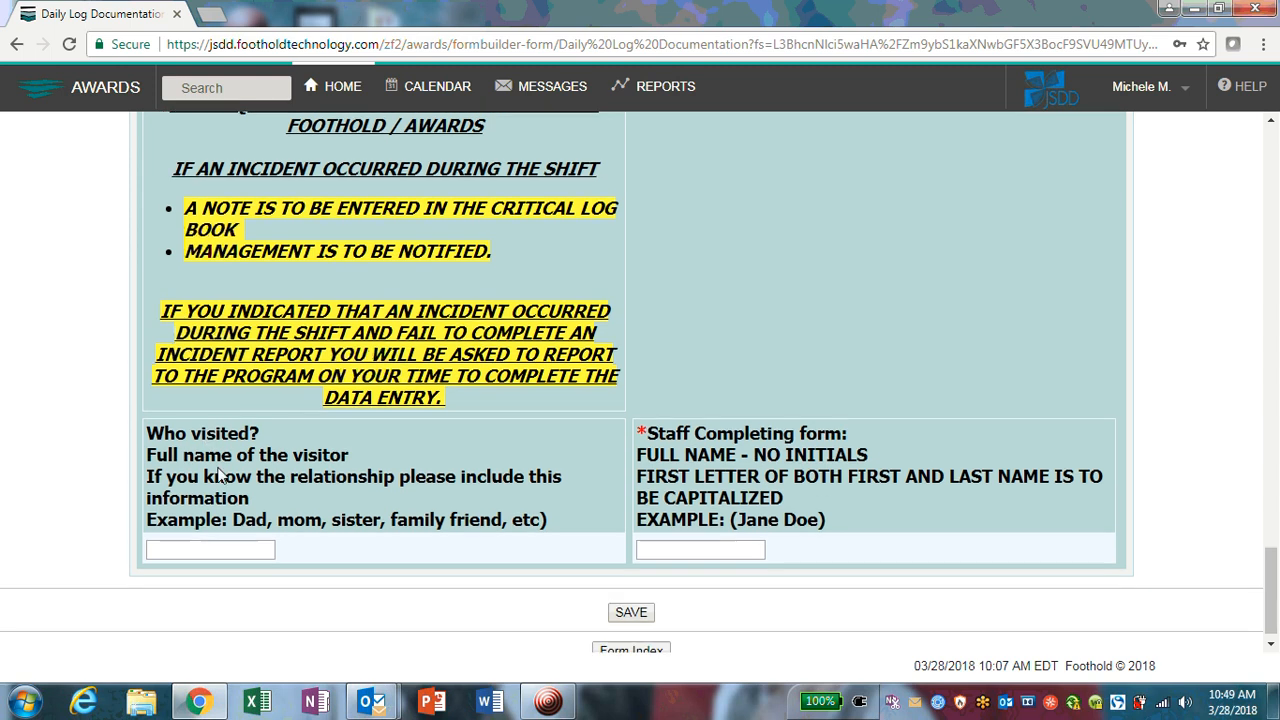
left_click_drag(146, 421, 285, 422)
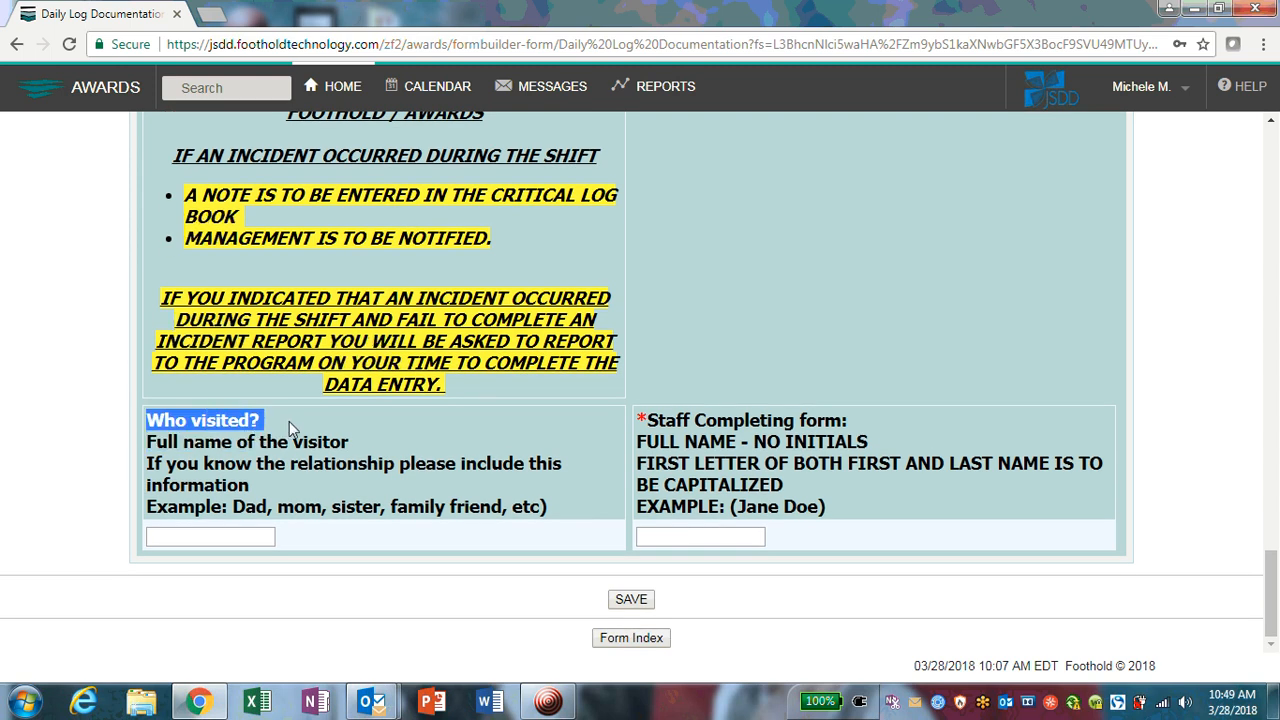
scroll(289, 421, "up", 2)
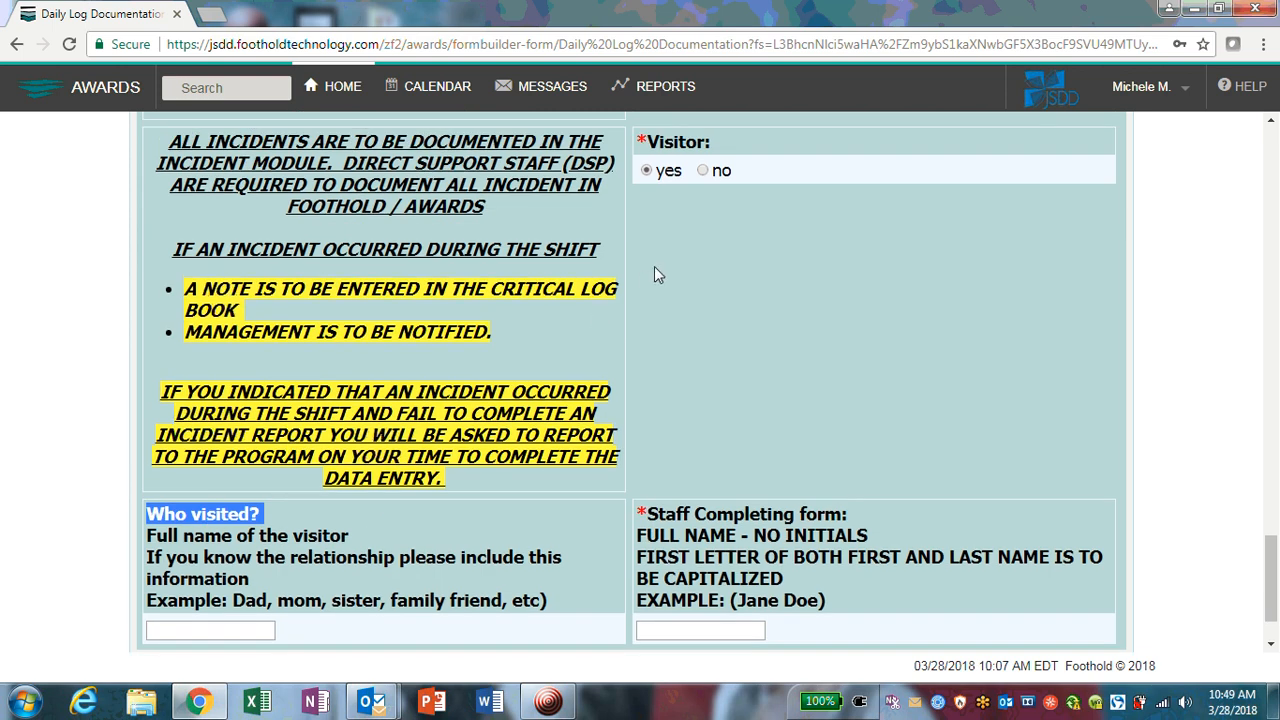
scroll(817, 370, "up", 10)
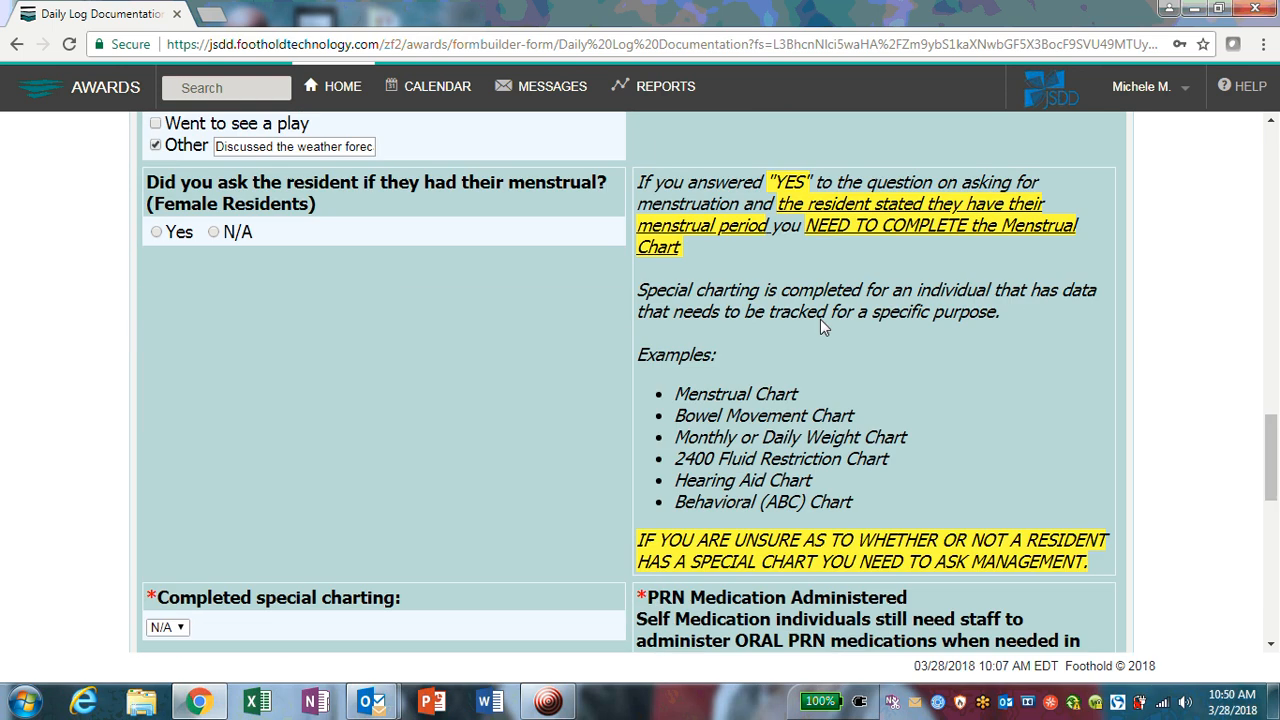
scroll(810, 318, "up", 15)
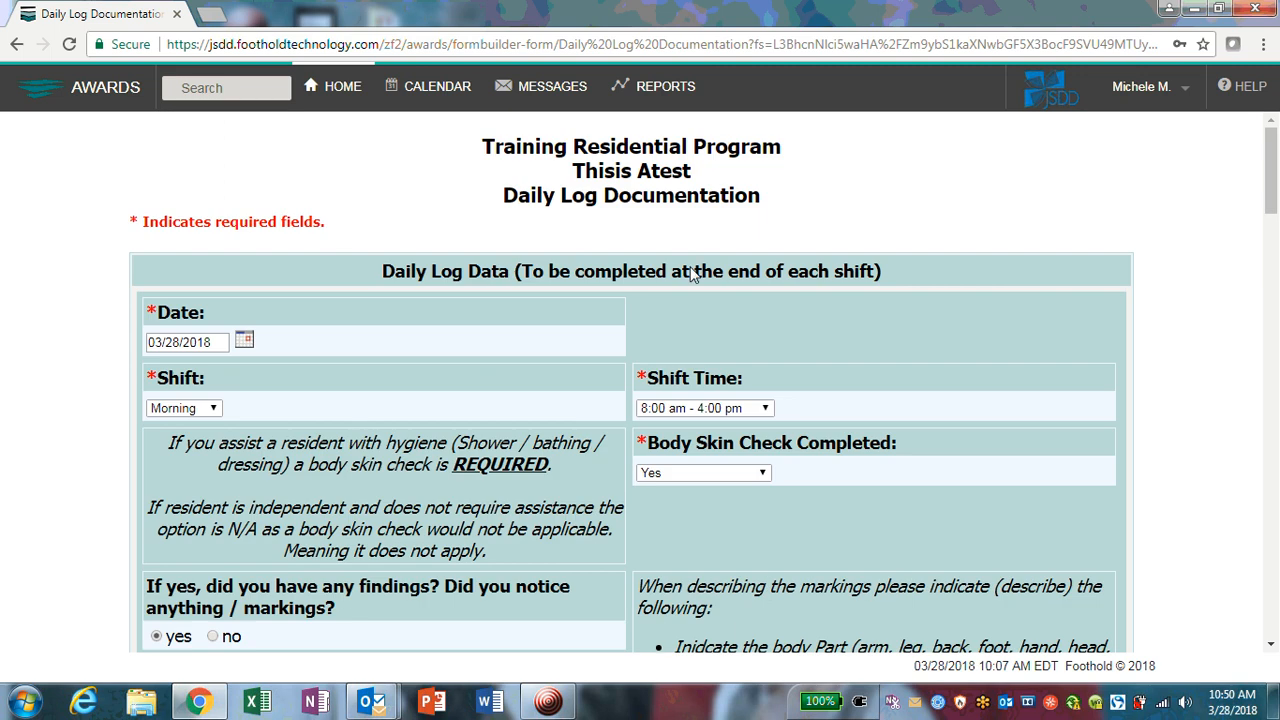
Step: Point out the resident's name in the form title, then move down to the visitor and staff-name fields
left_click_drag(562, 171, 737, 183)
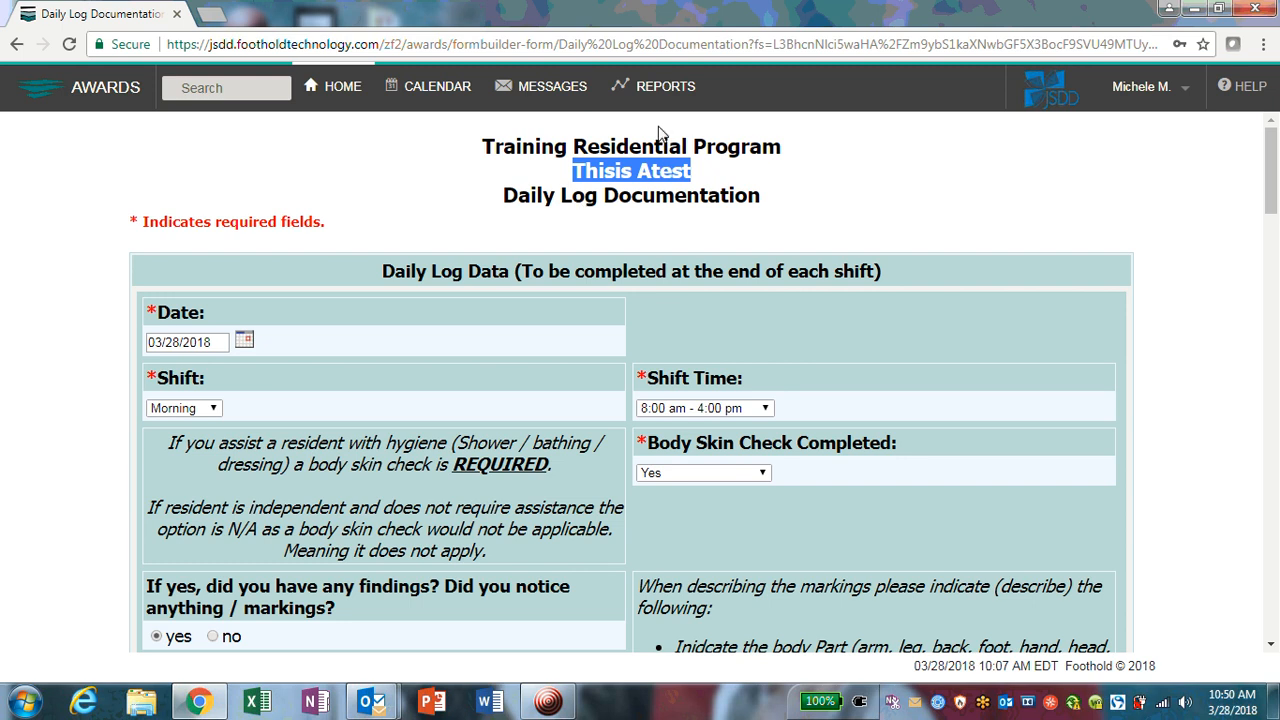
left_click(1165, 155)
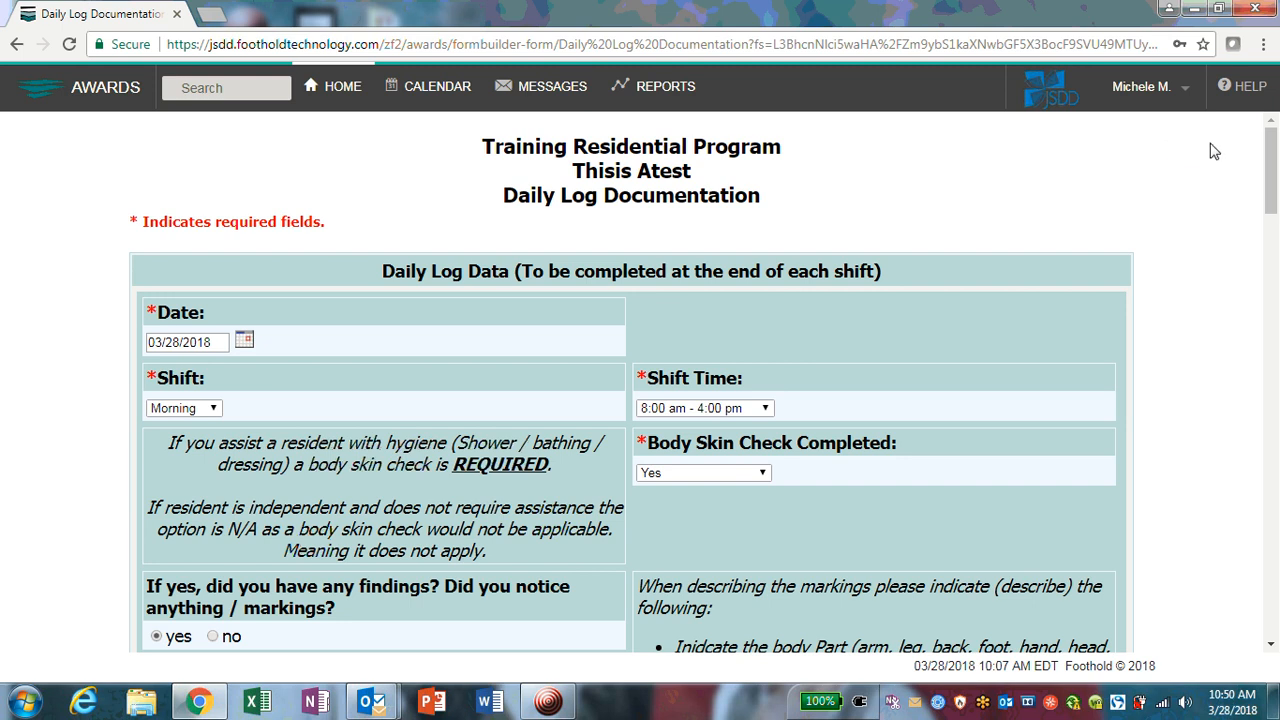
left_click_drag(1271, 149, 1271, 155)
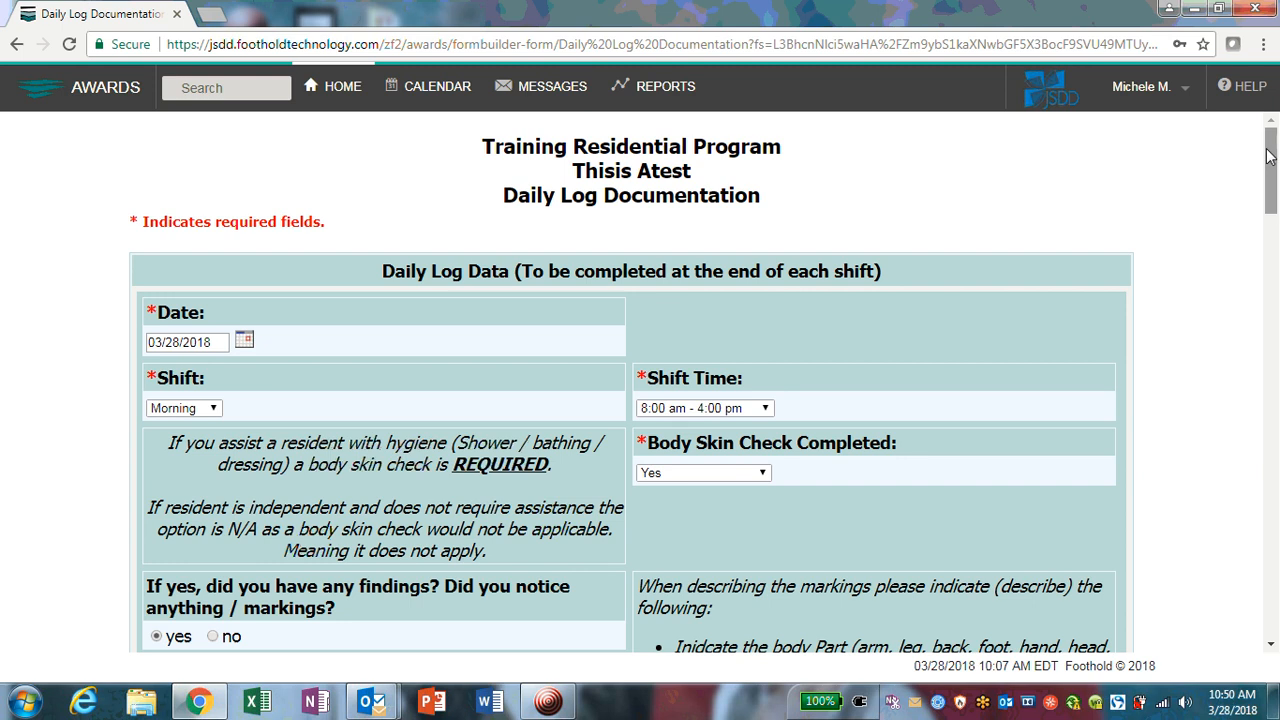
left_click_drag(1268, 147, 1277, 593)
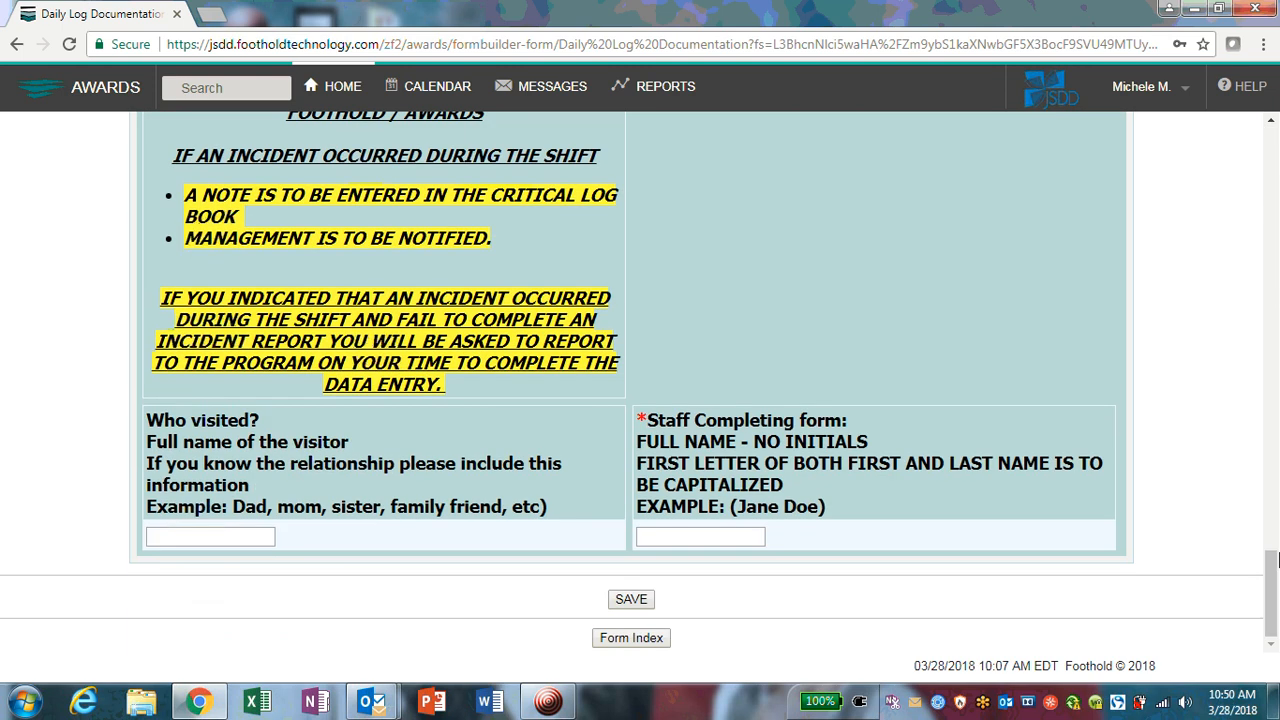
Step: Enter the visitor's name with the relationship '(Mom)' in the Who visited? field
left_click(205, 537)
type("Mrs. Atest (")
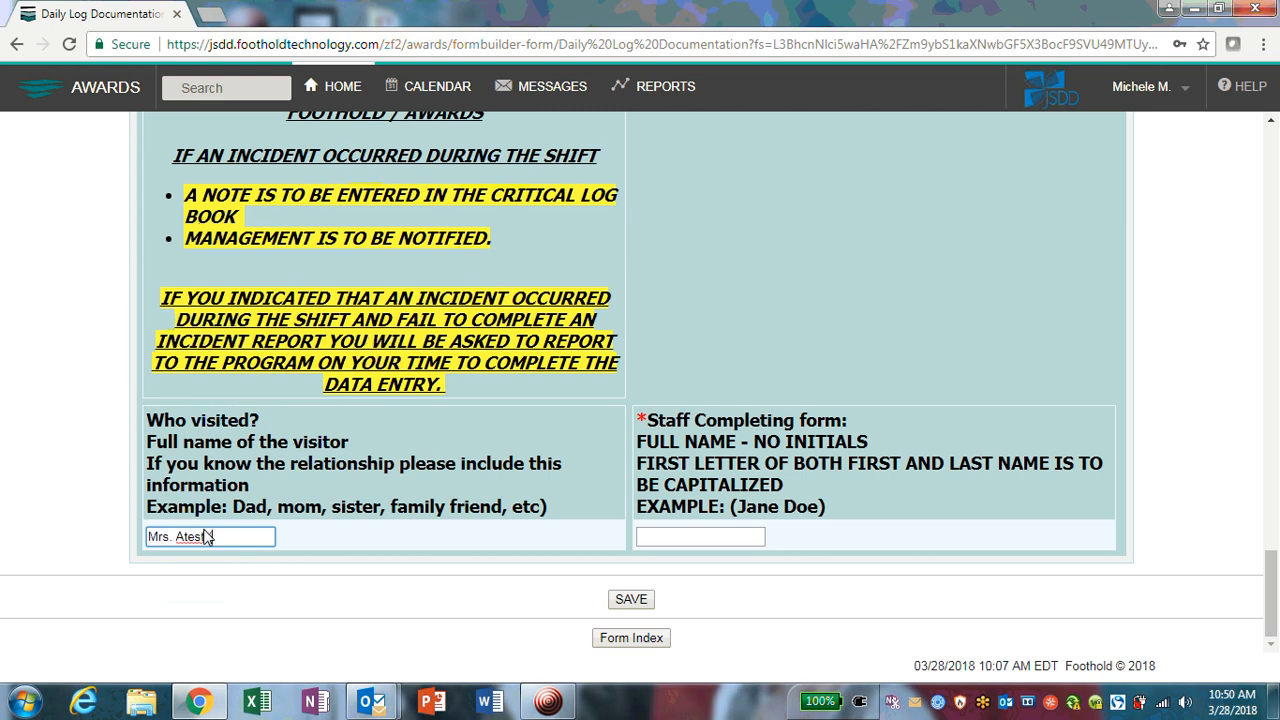
type(" Mom")
left_click(700, 540)
Step: Highlight the staff-name rules: full name with no initials, capitalized names, and the example format
left_click_drag(637, 443, 832, 464)
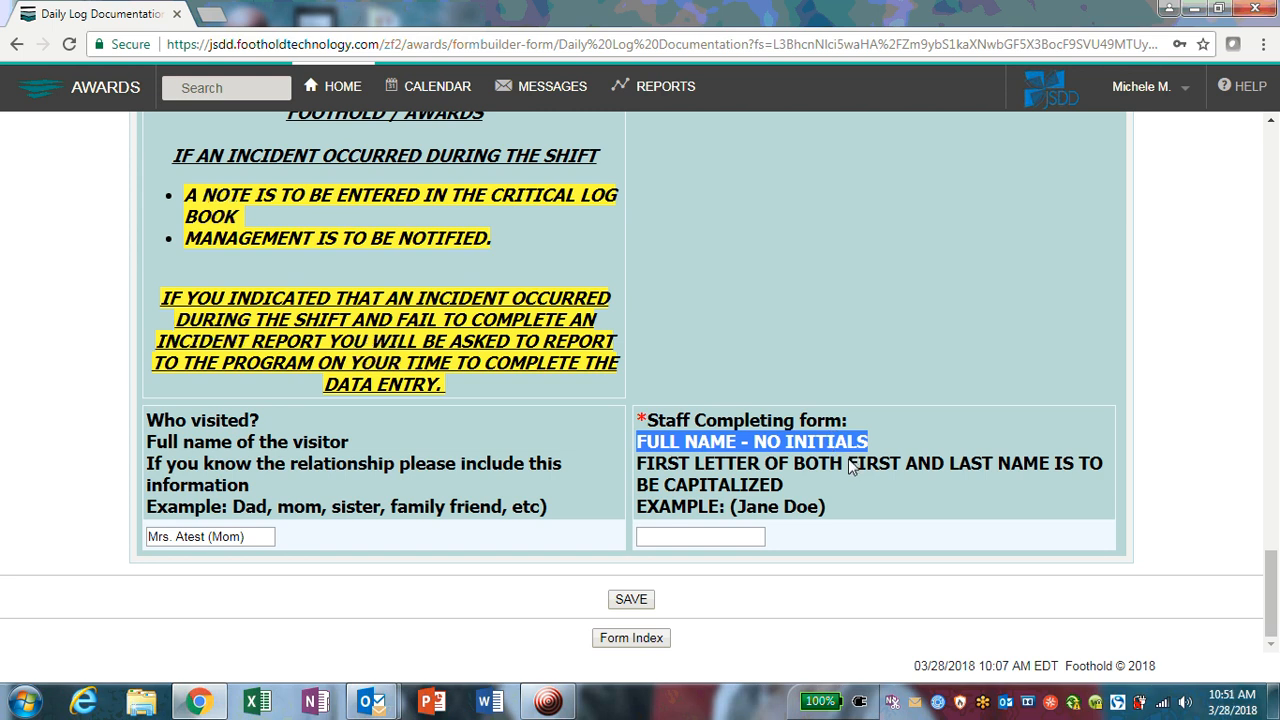
left_click_drag(637, 464, 1102, 477)
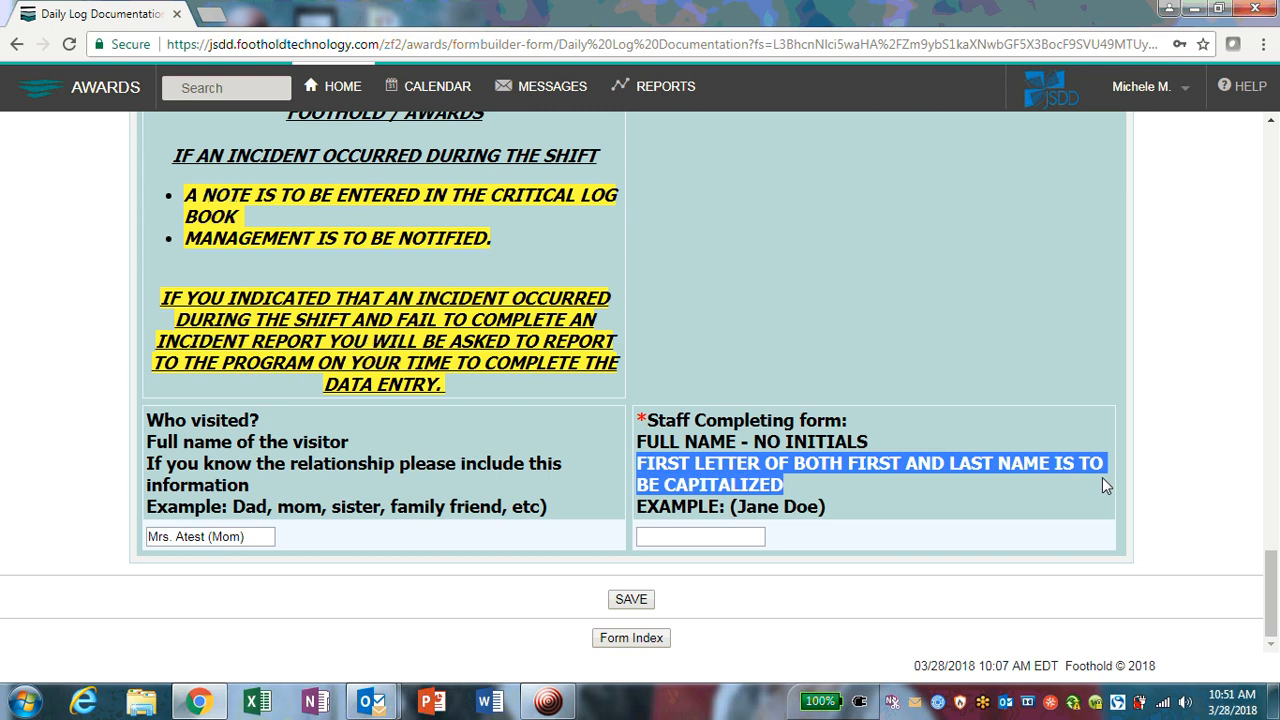
left_click_drag(739, 512, 826, 509)
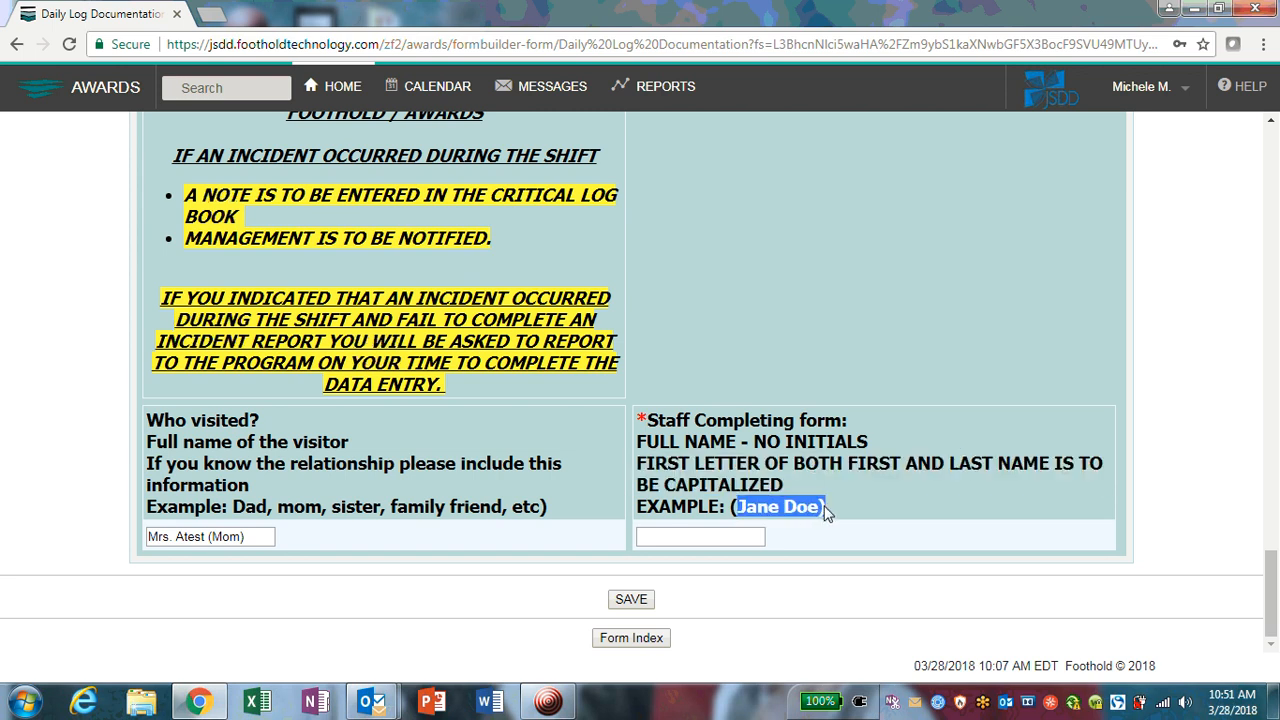
Step: Enter the staff member's full name in Staff Completing form, capitalizing first and last names
left_click(745, 536)
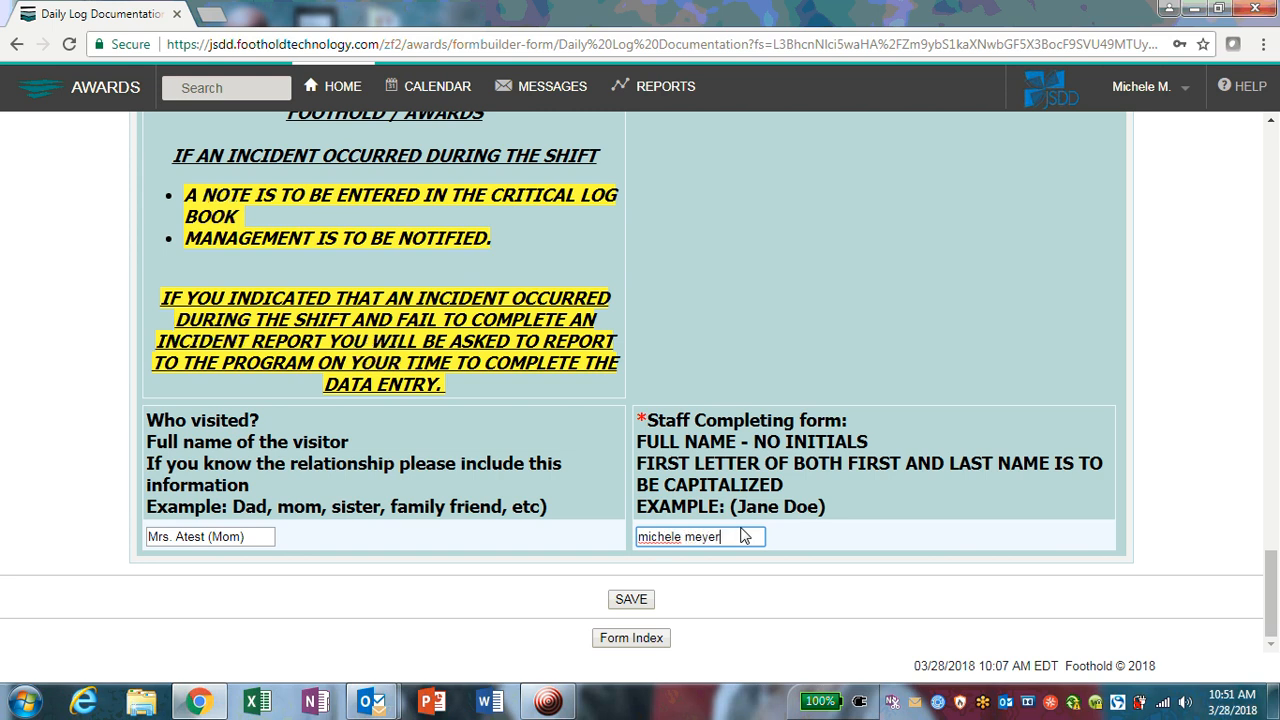
key("Left")
key("Left")
key("Left")
key("BackSpace")
type("M")
key("BackSpace")
key("BackSpace")
key("BackSpace")
key("BackSpace")
key("BackSpace")
key("BackSpace")
key("BackSpace")
key("BackSpace")
key("BackSpace")
key("BackSpace")
key("BackSpace")
key("BackSpace")
key("BackSpace")
type("Meyer")
key("BackSpace")
key("BackSpace")
key("BackSpace")
key("BackSpace")
key("BackSpace")
key("BackSpace")
Step: Save the Daily Log entry and scroll into the read-only saved record
left_click(631, 600)
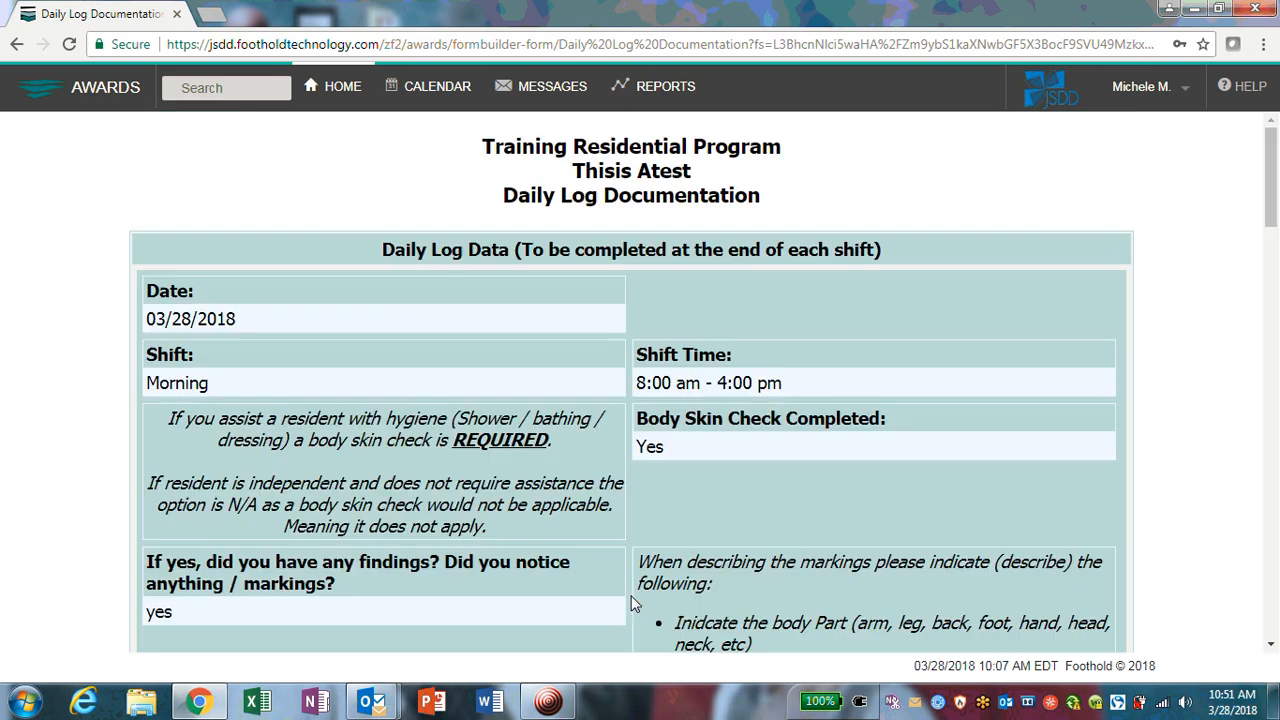
scroll(626, 580, "down", 5)
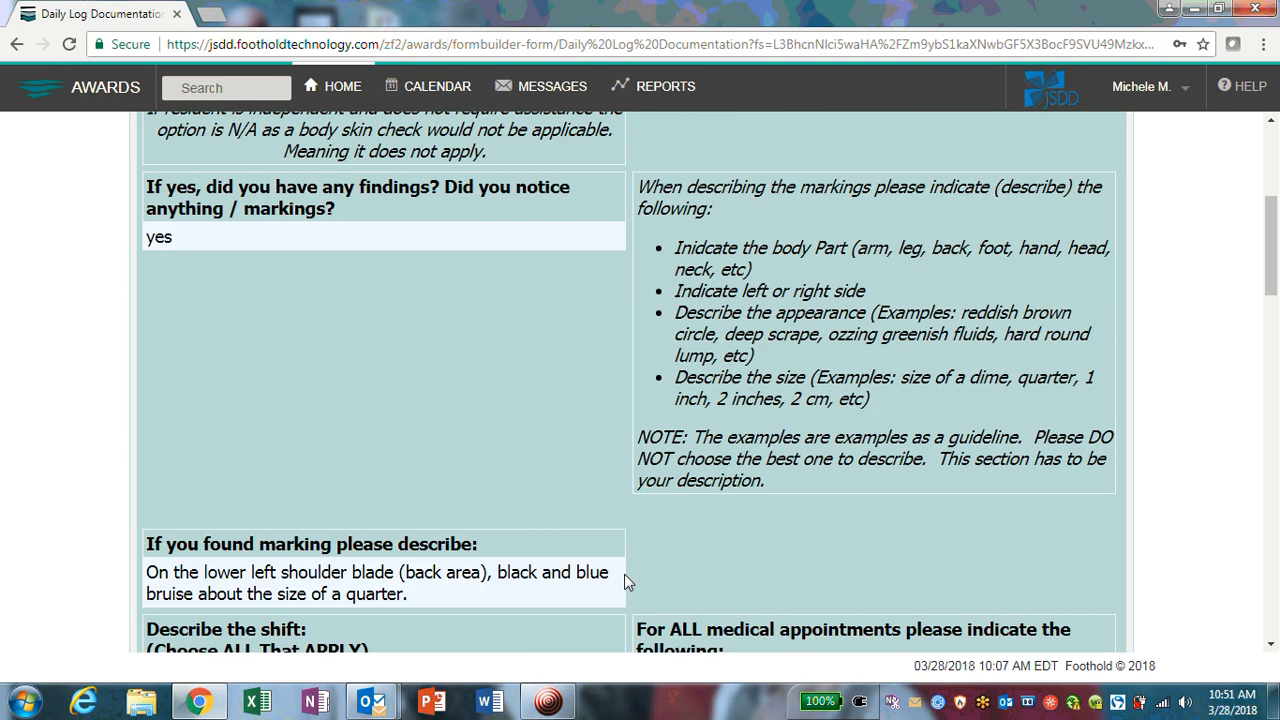
scroll(626, 580, "down", 6)
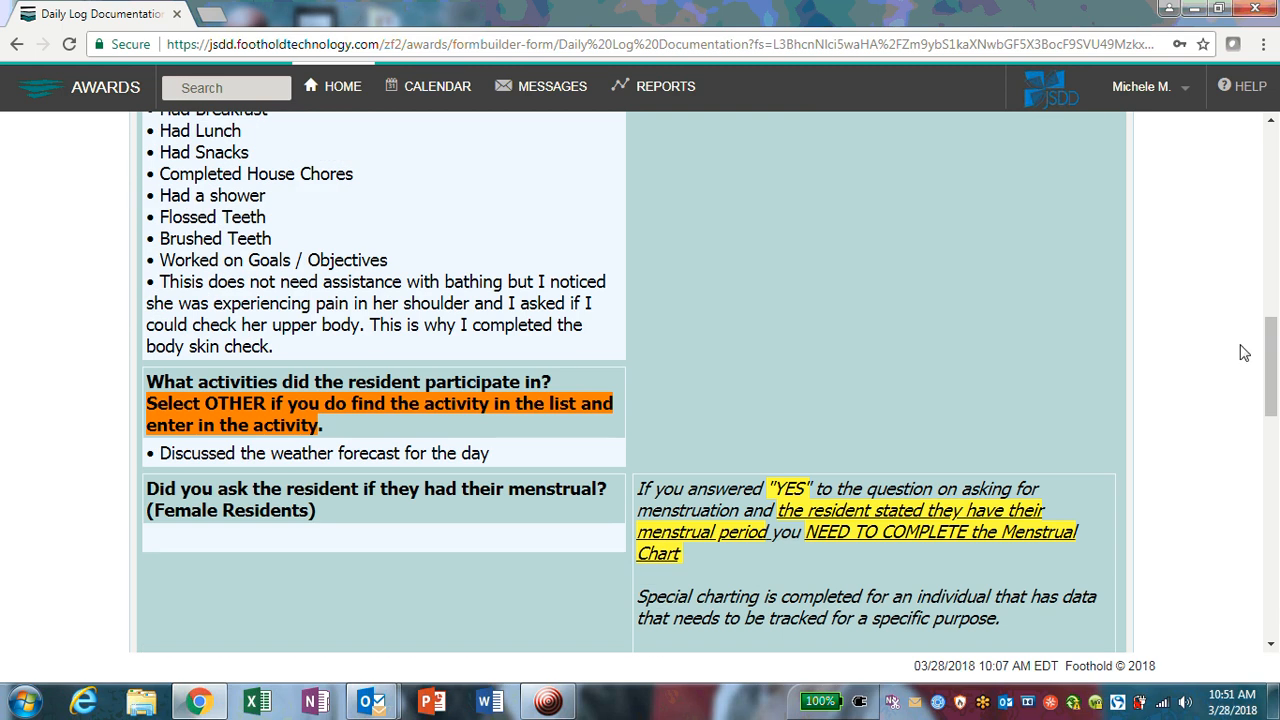
left_click_drag(1270, 365, 1265, 327)
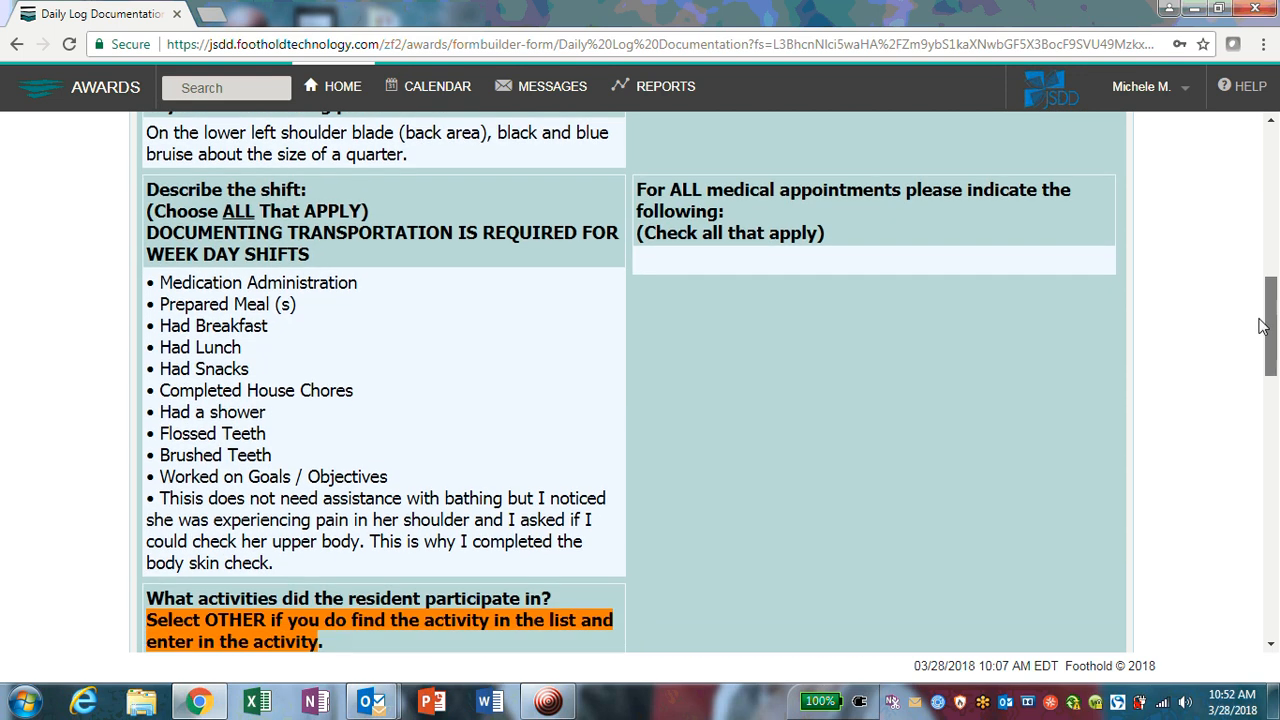
Step: Highlight the saved skin-check and shift notes and the list of shift activities
left_click_drag(142, 194, 546, 286)
left_click(508, 345)
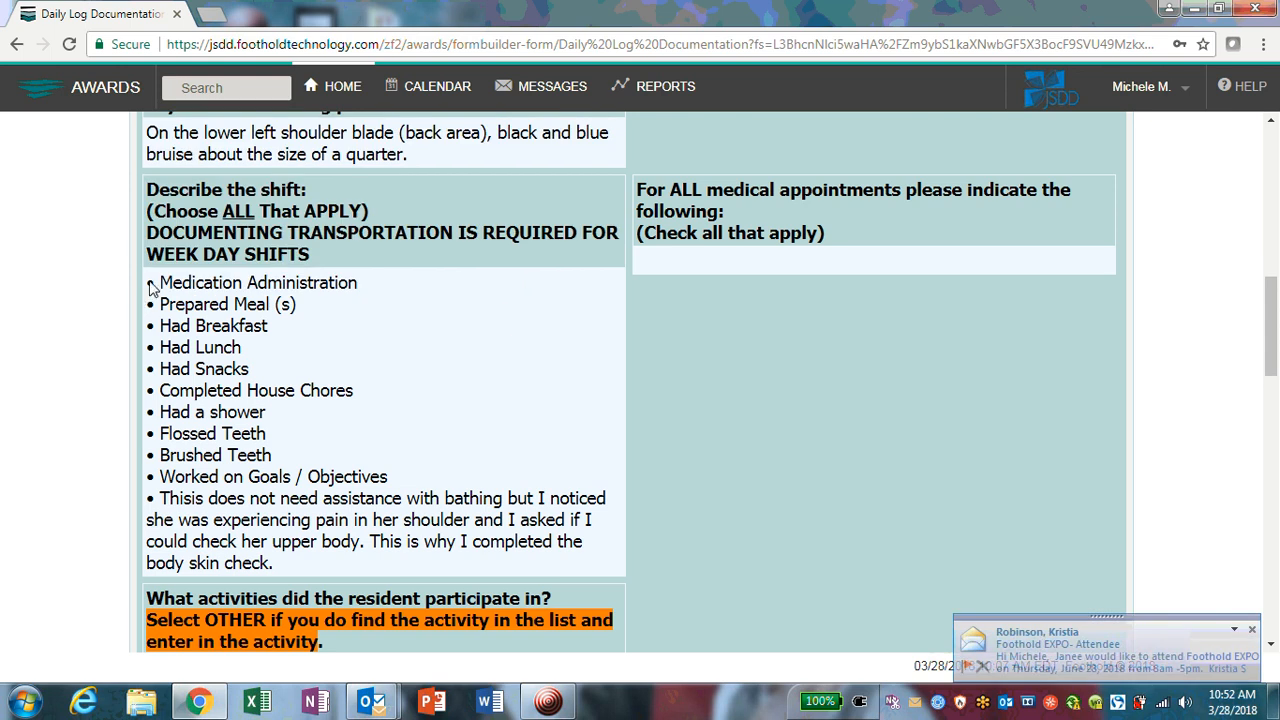
left_click_drag(148, 283, 545, 562)
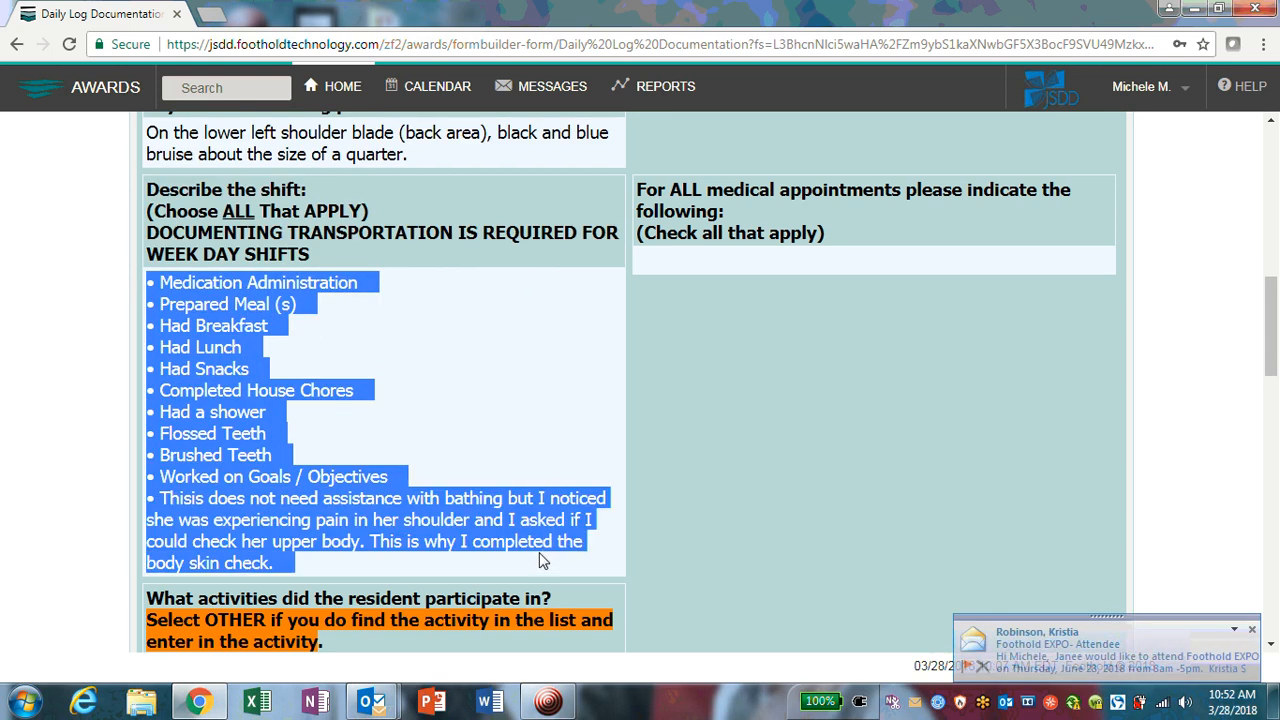
left_click(656, 418)
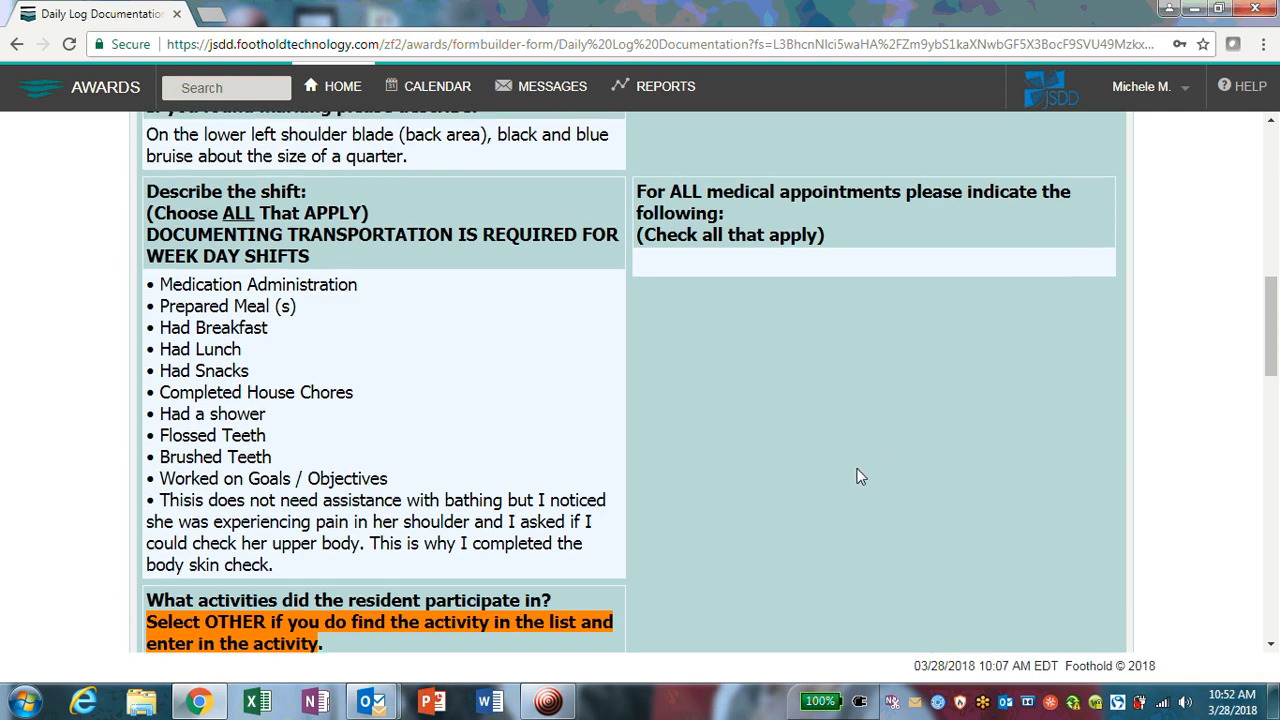
Step: Scroll through the rest of the saved record down to the visitor and staff-name answers
scroll(857, 474, "up", 4)
scroll(857, 474, "up", 4)
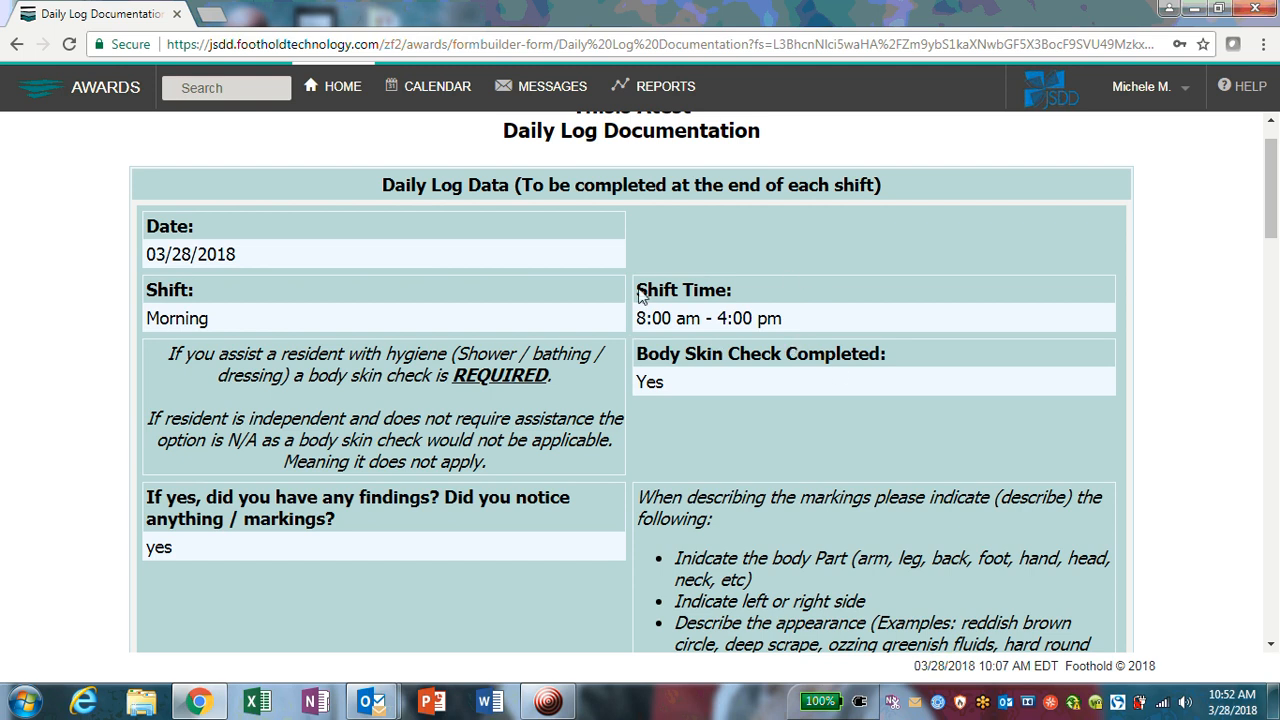
scroll(834, 365, "down", 3)
scroll(838, 373, "down", 8)
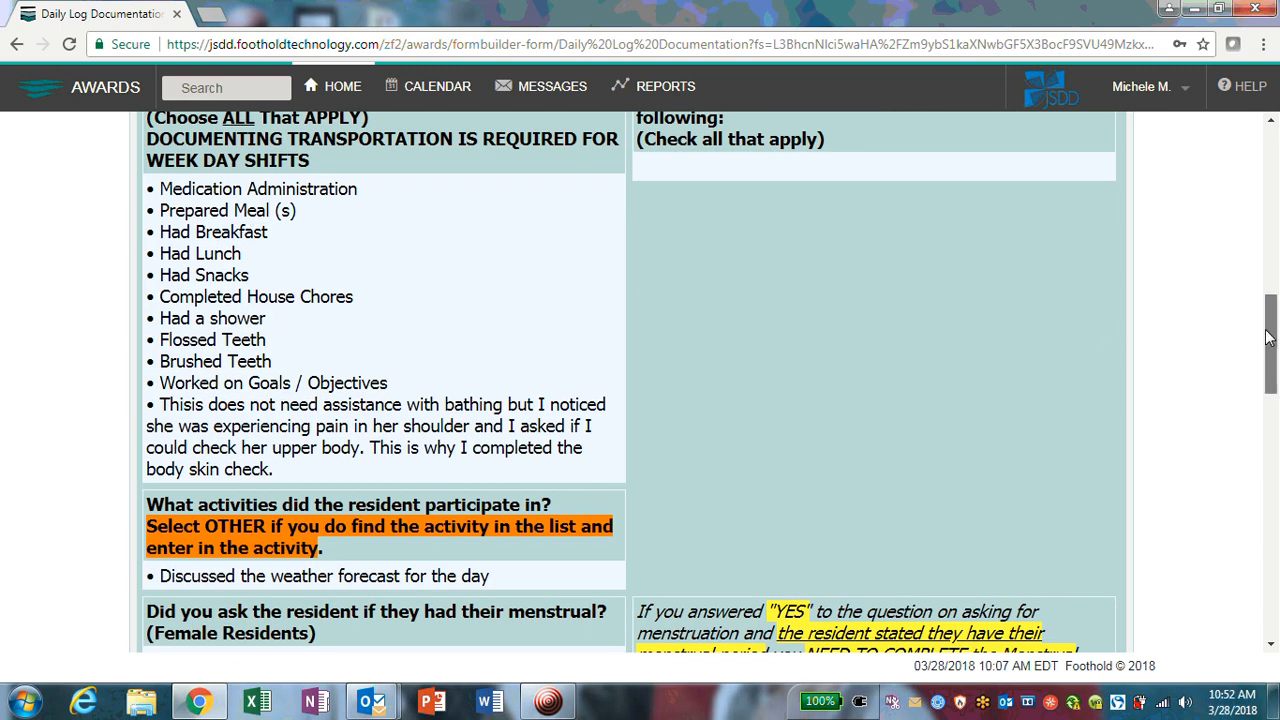
left_click_drag(1270, 336, 1272, 316)
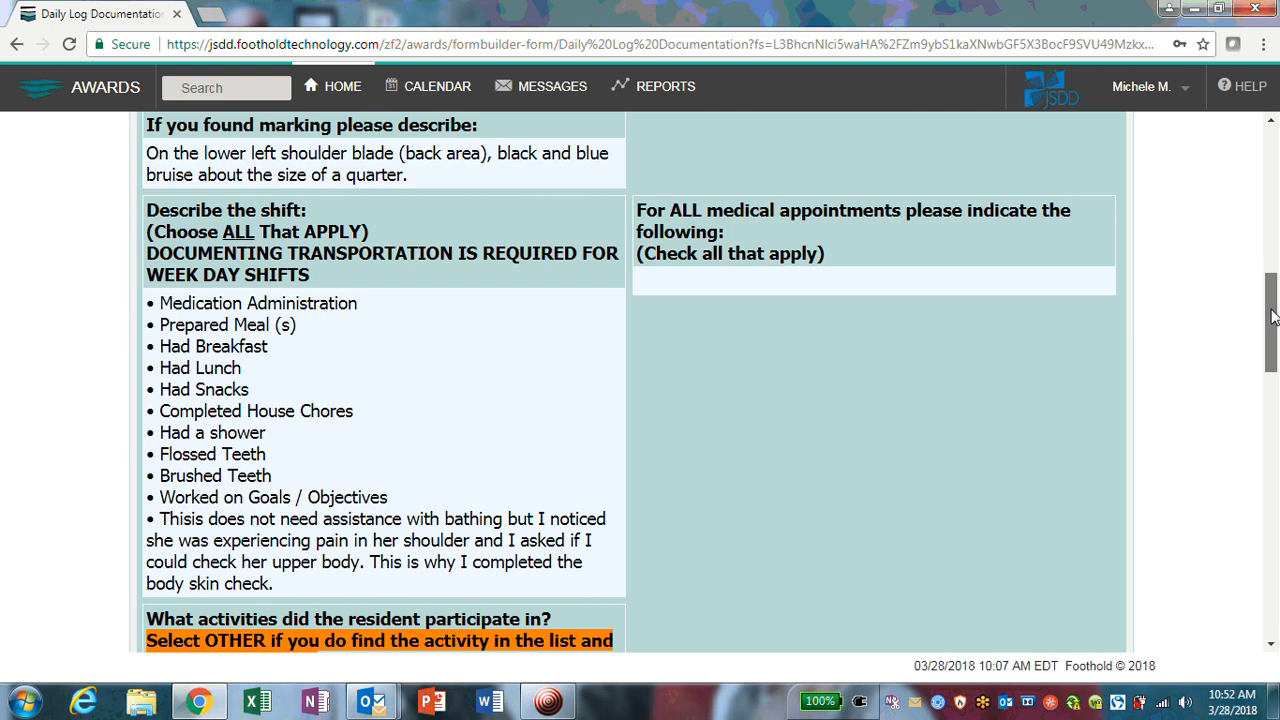
left_click_drag(1272, 316, 1272, 323)
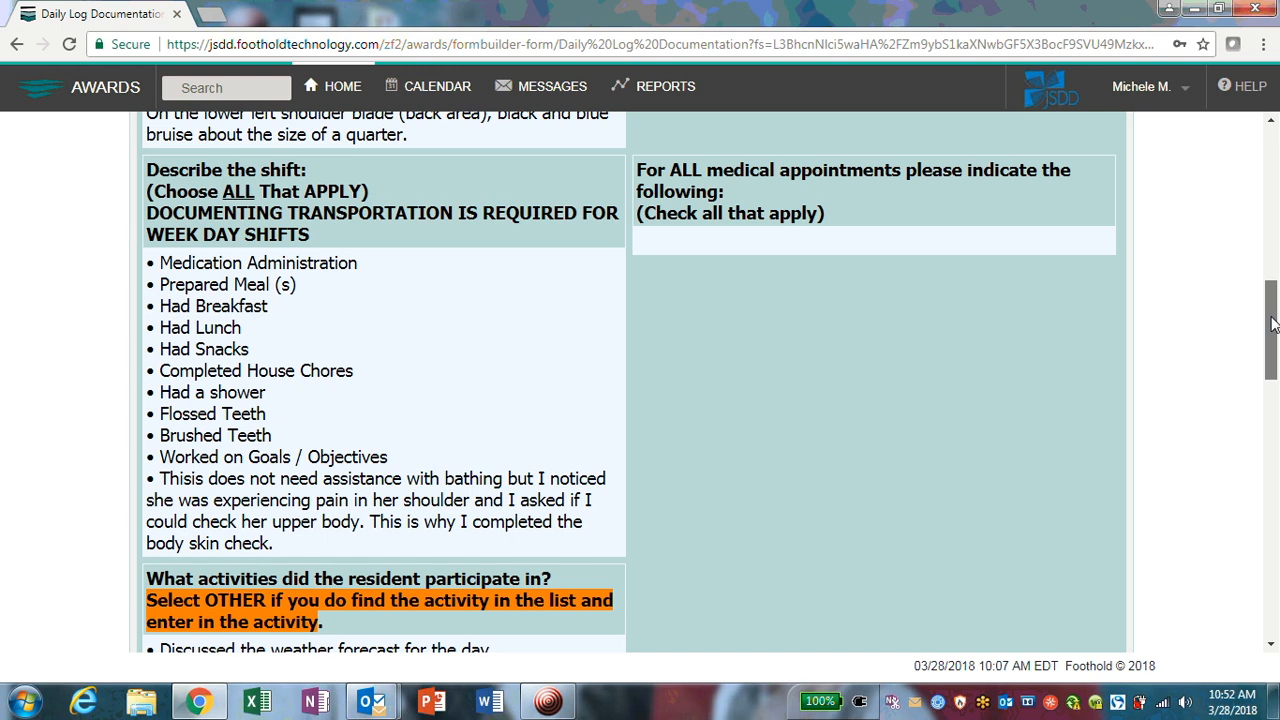
left_click_drag(1273, 325, 1273, 376)
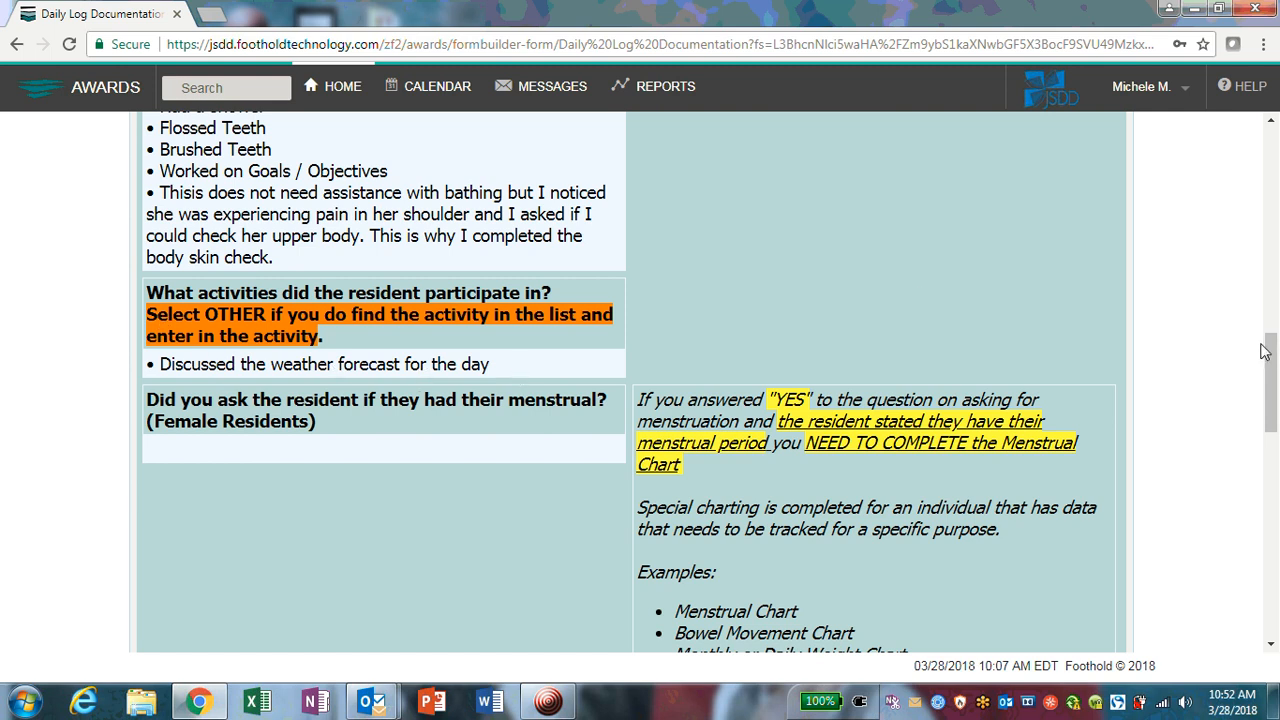
left_click_drag(1272, 362, 1276, 572)
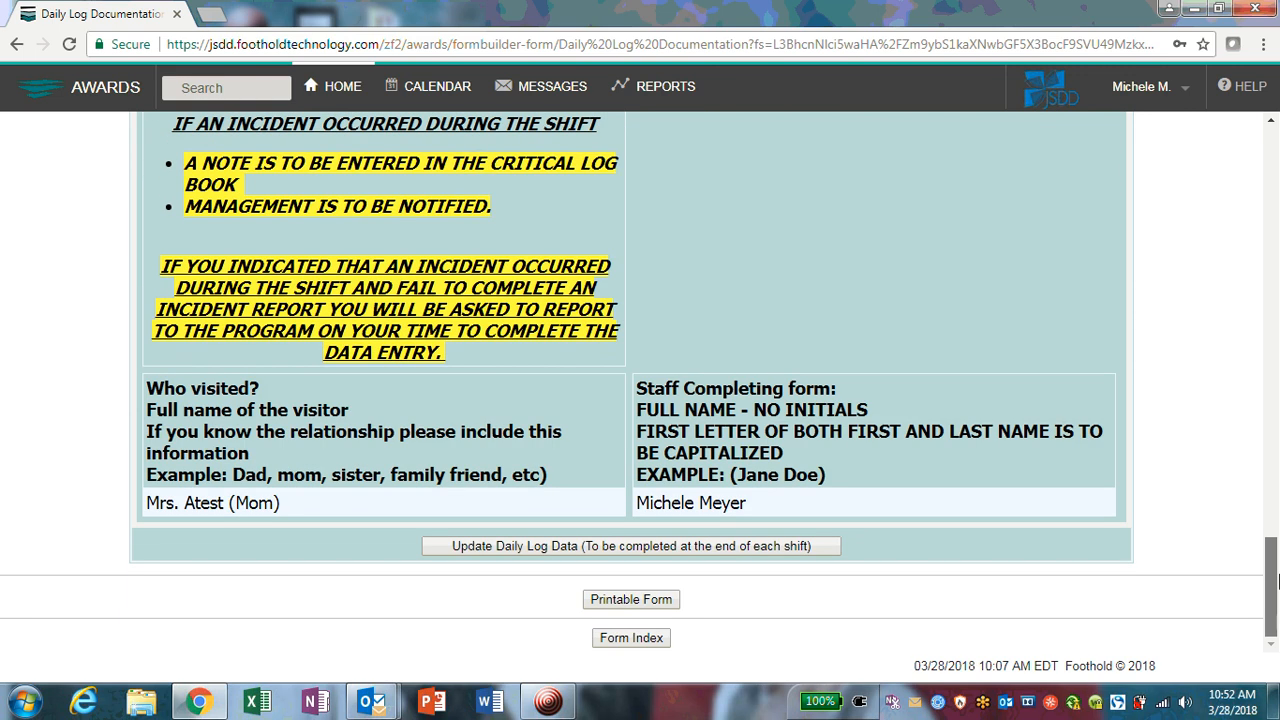